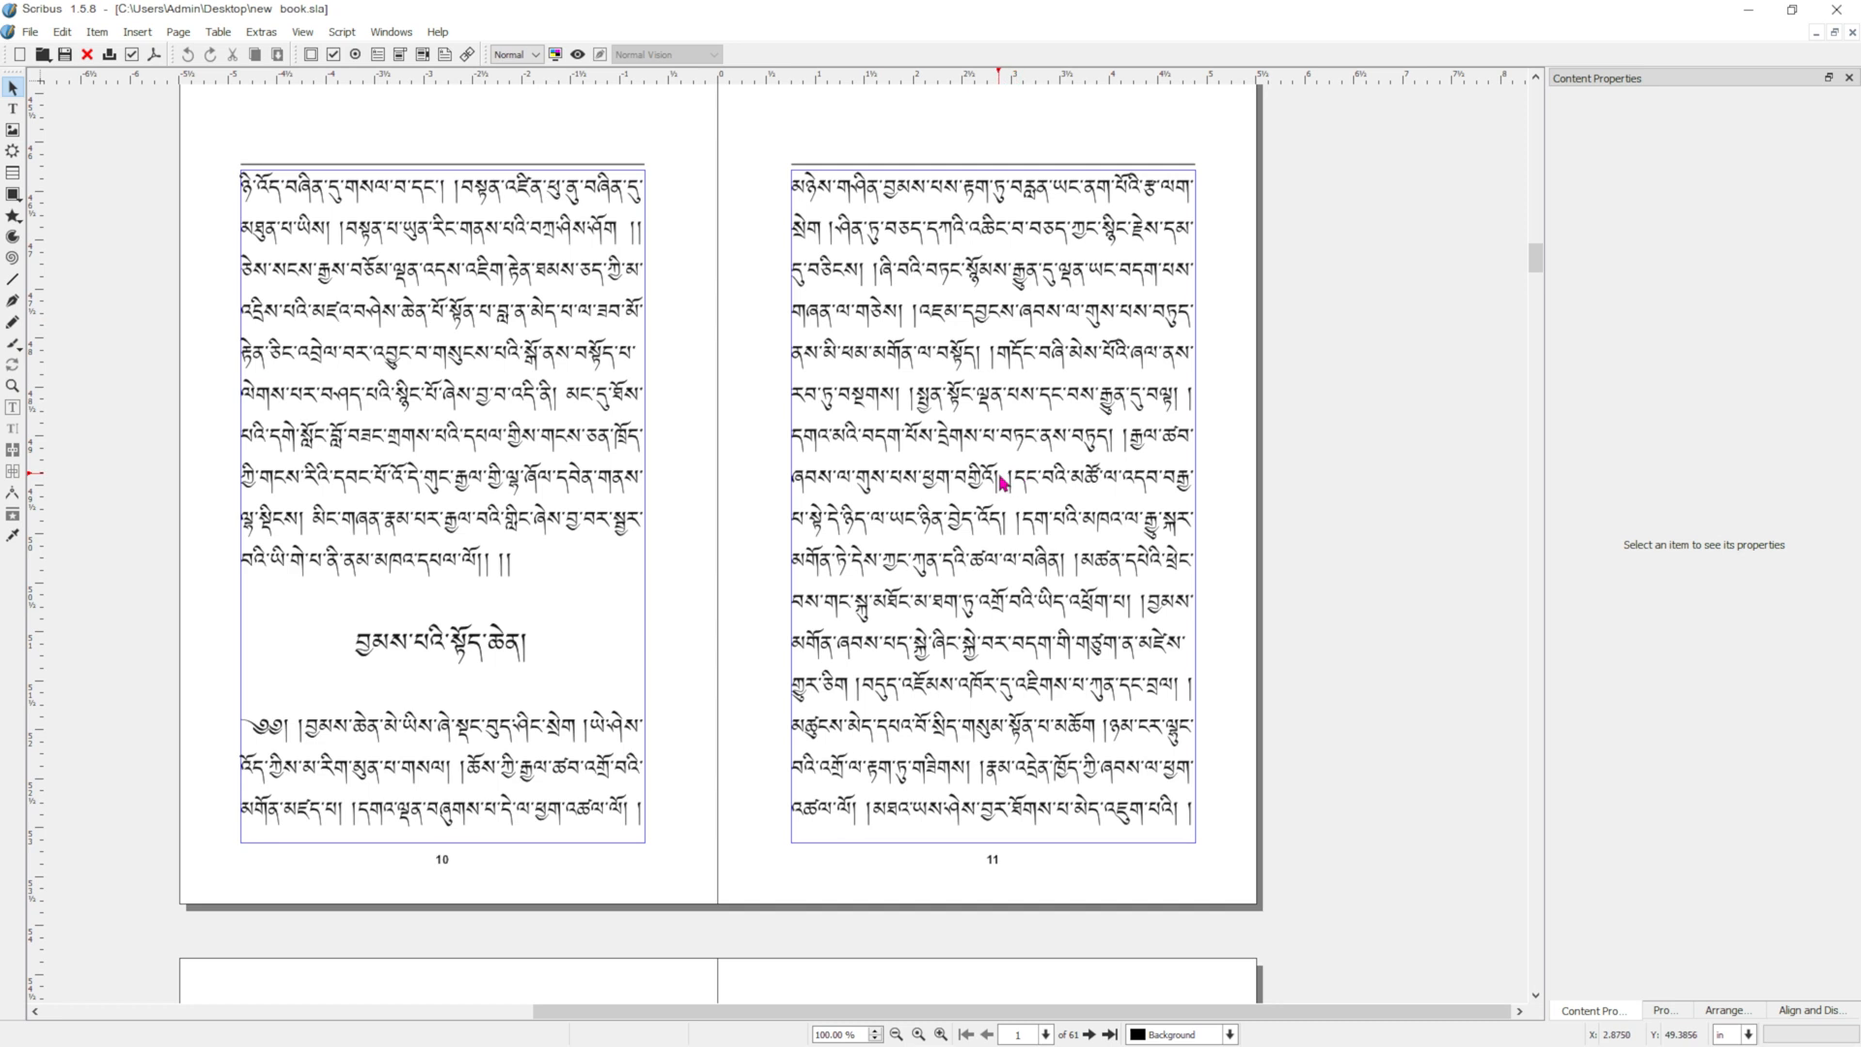
# Insert a frame break directly before the centred heading on page 10 so that the chapter starts on the following page.
pyautogui.doubleClick(352, 655)
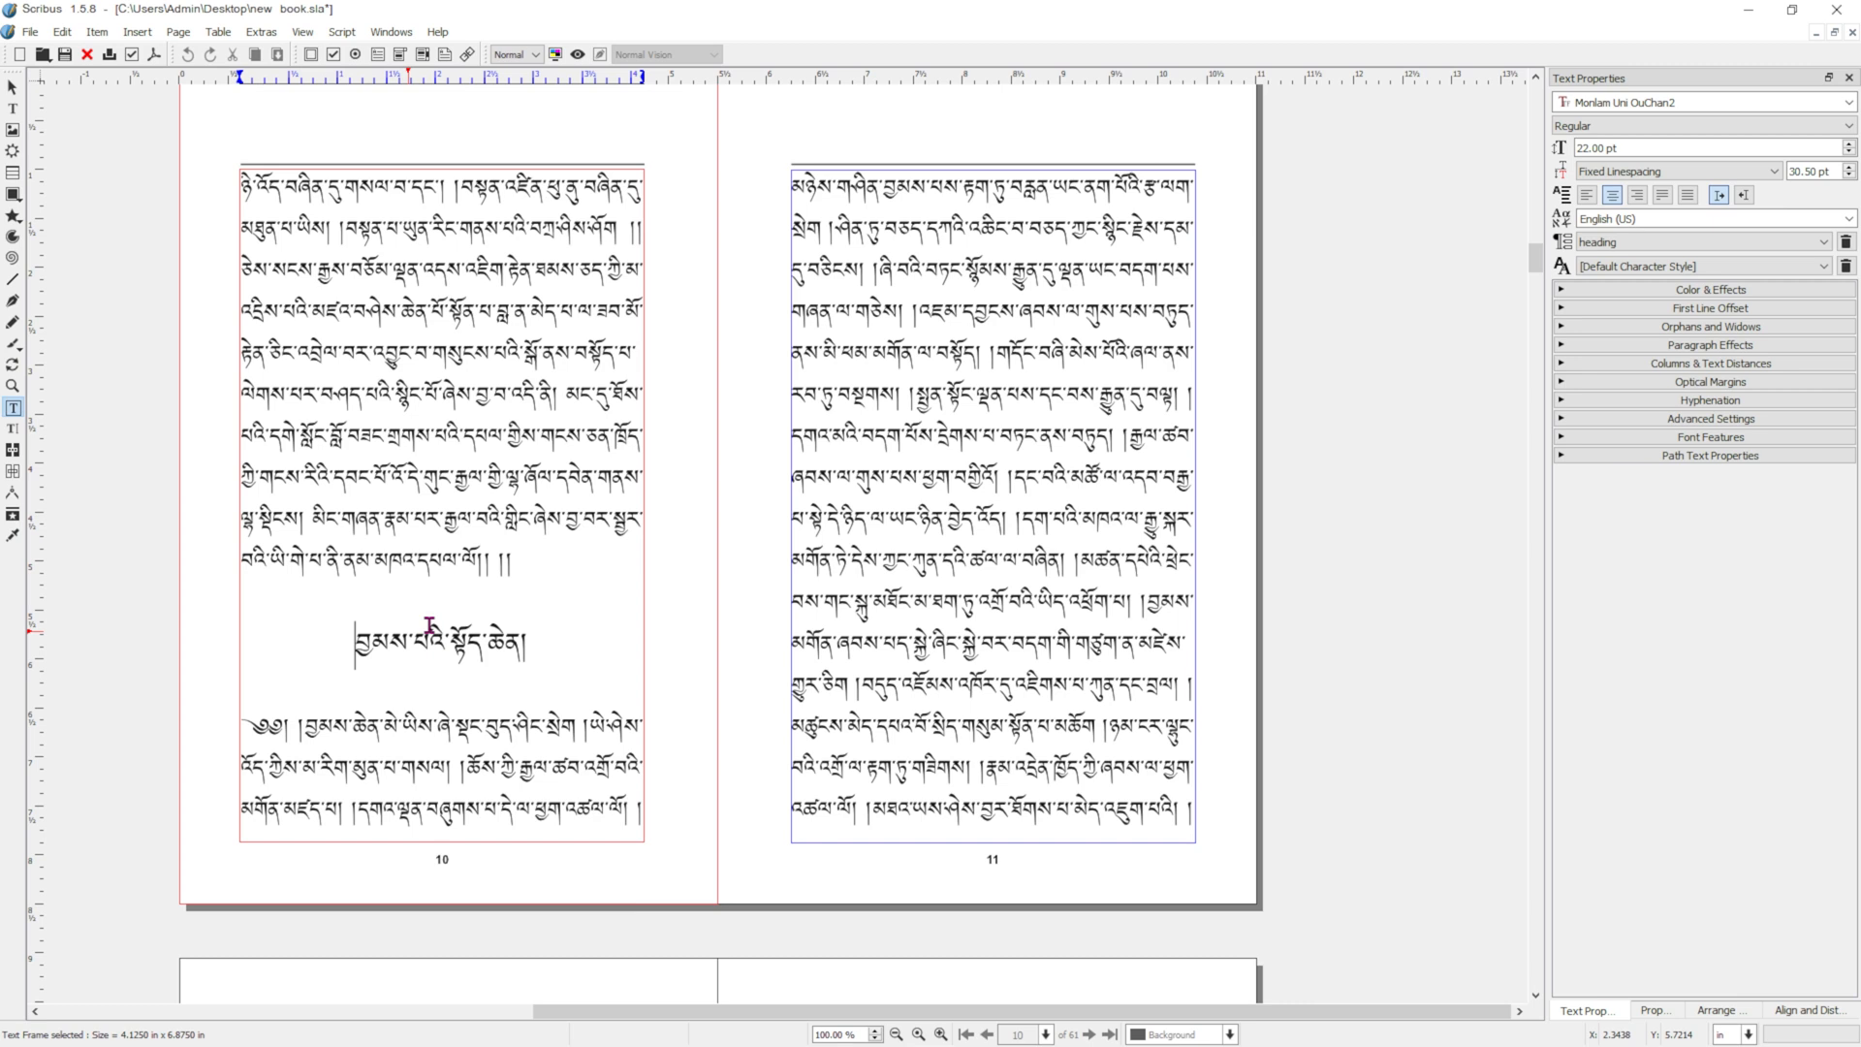
pyautogui.press('Return')
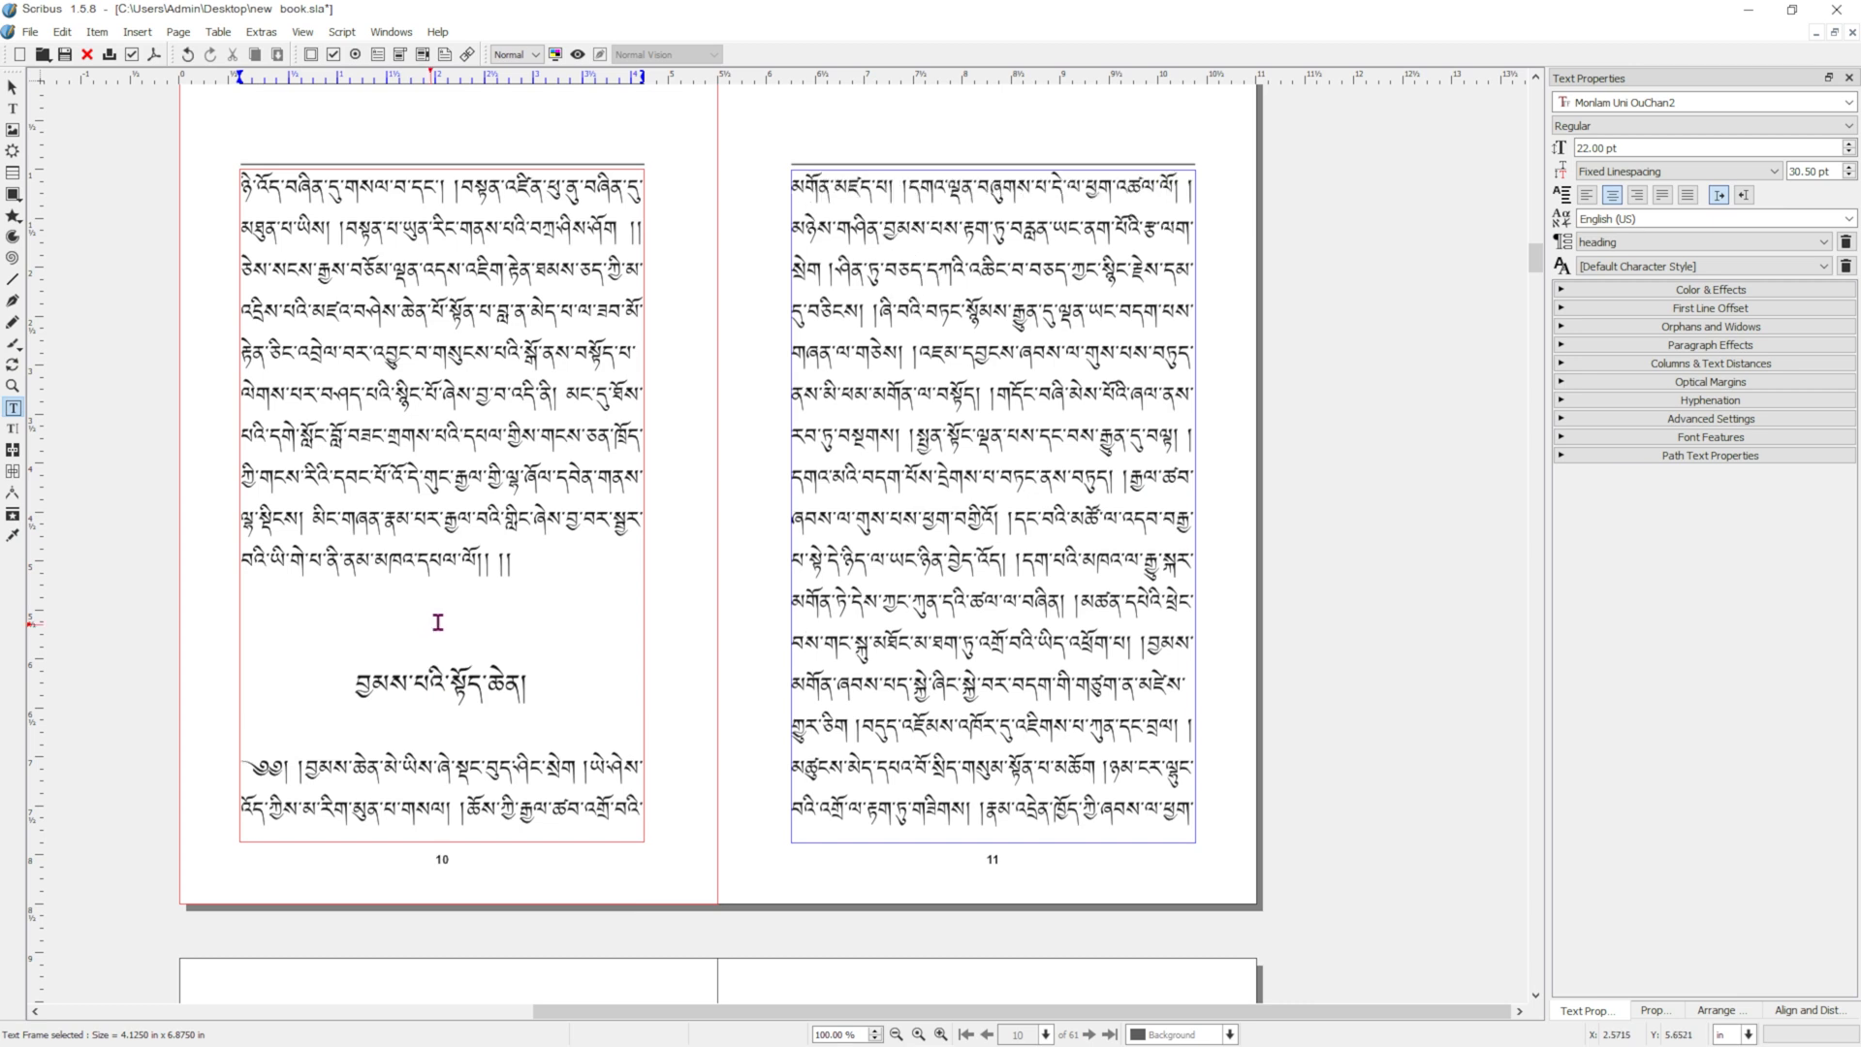
pyautogui.press('BackSpace')
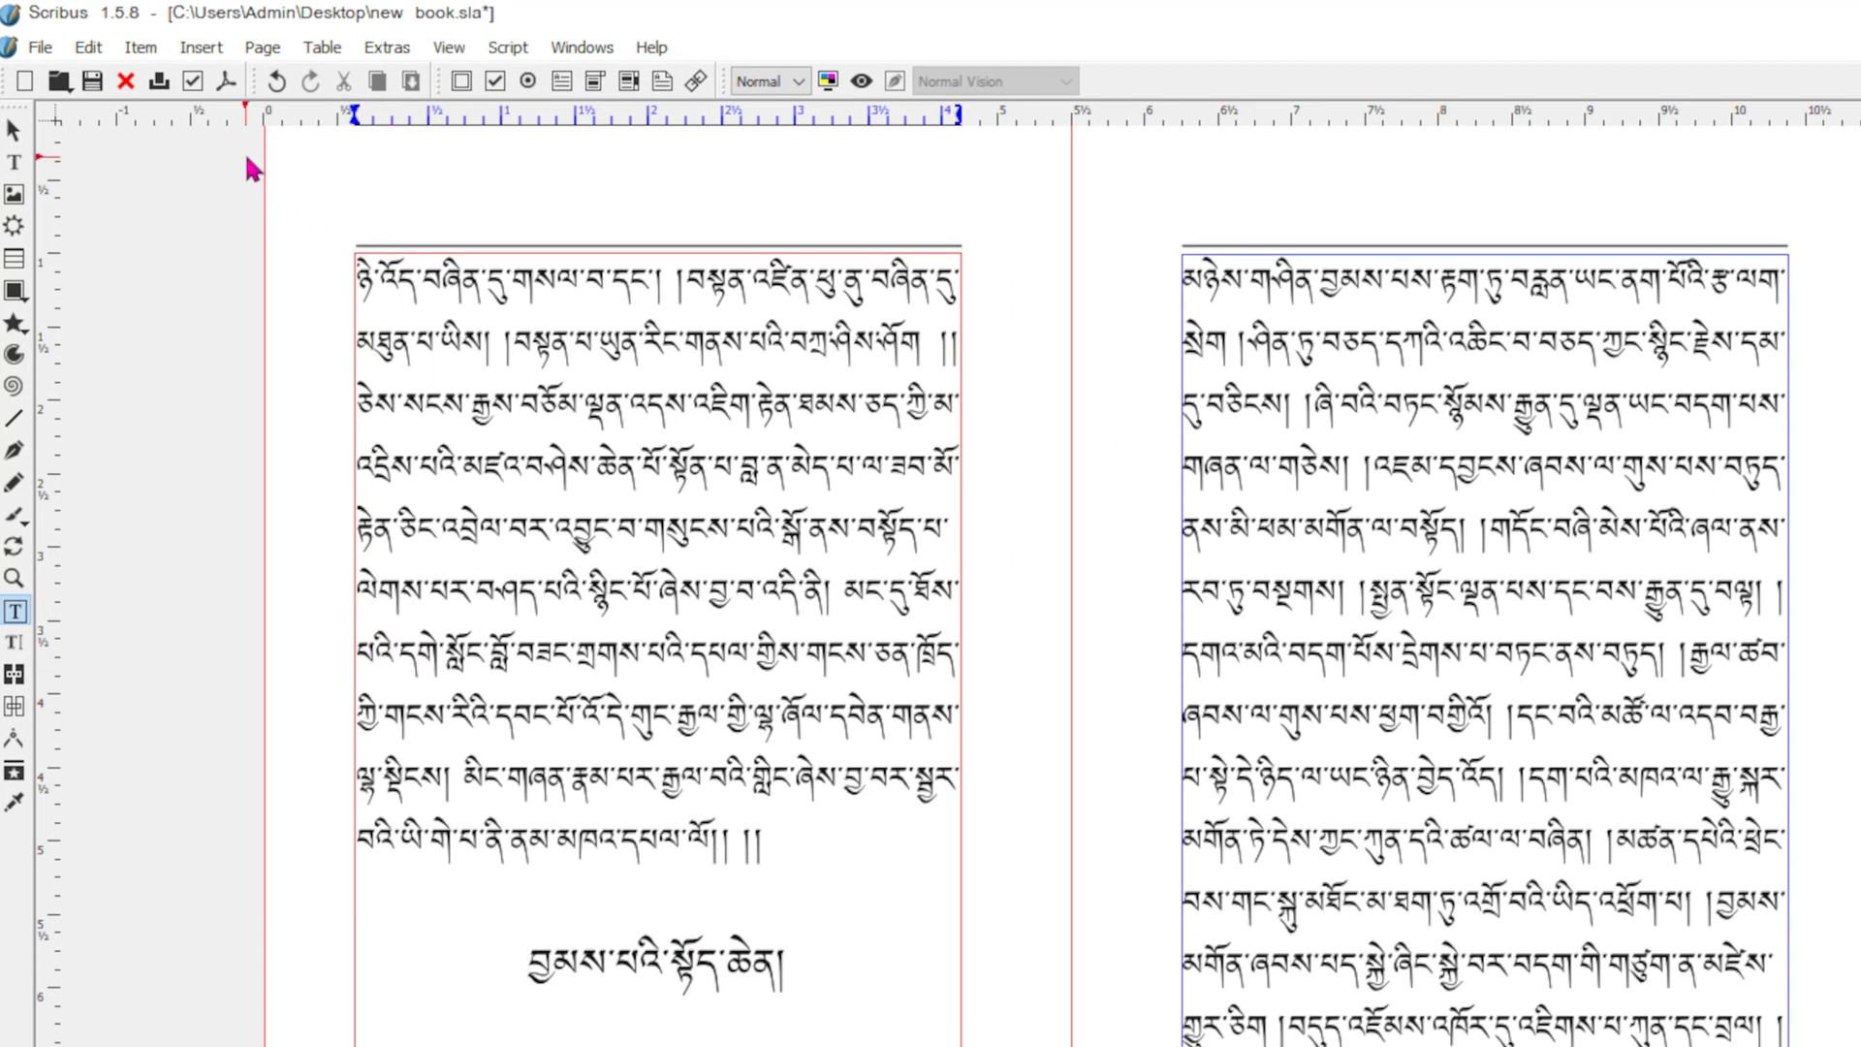
pyautogui.click(194, 57)
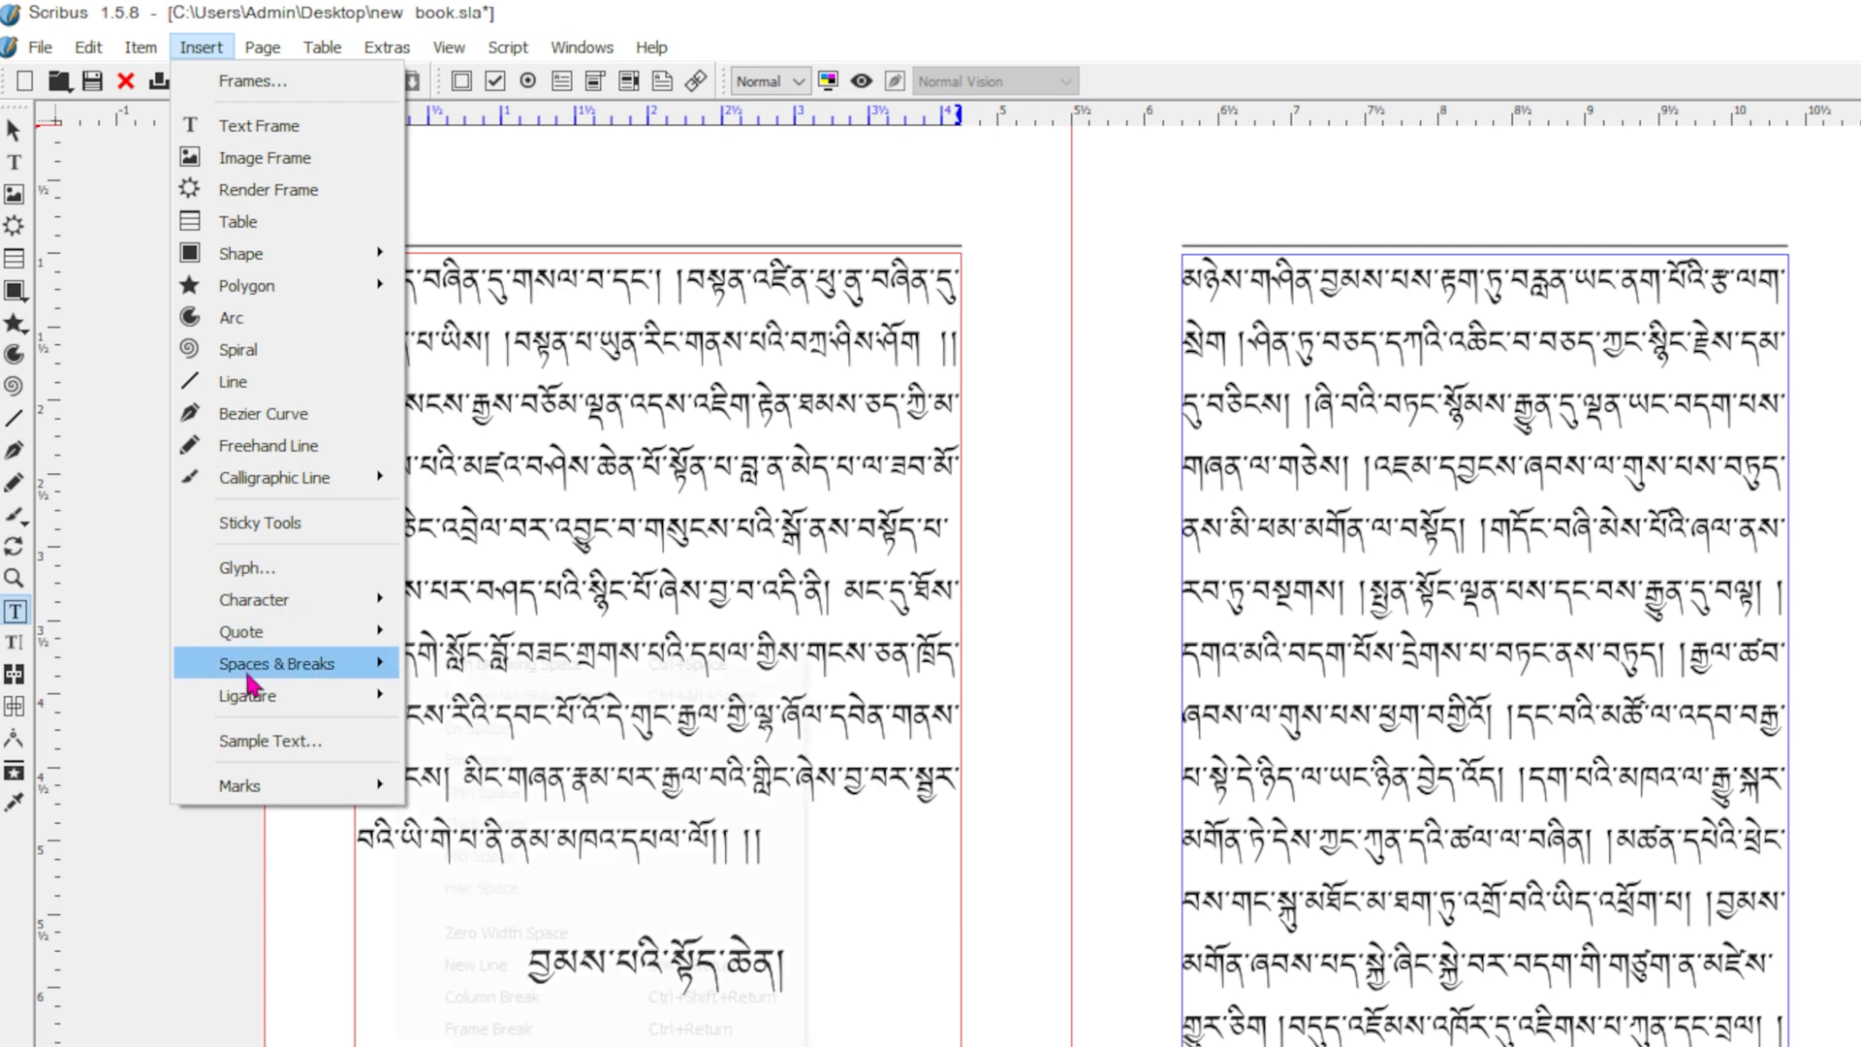
pyautogui.moveTo(254, 676)
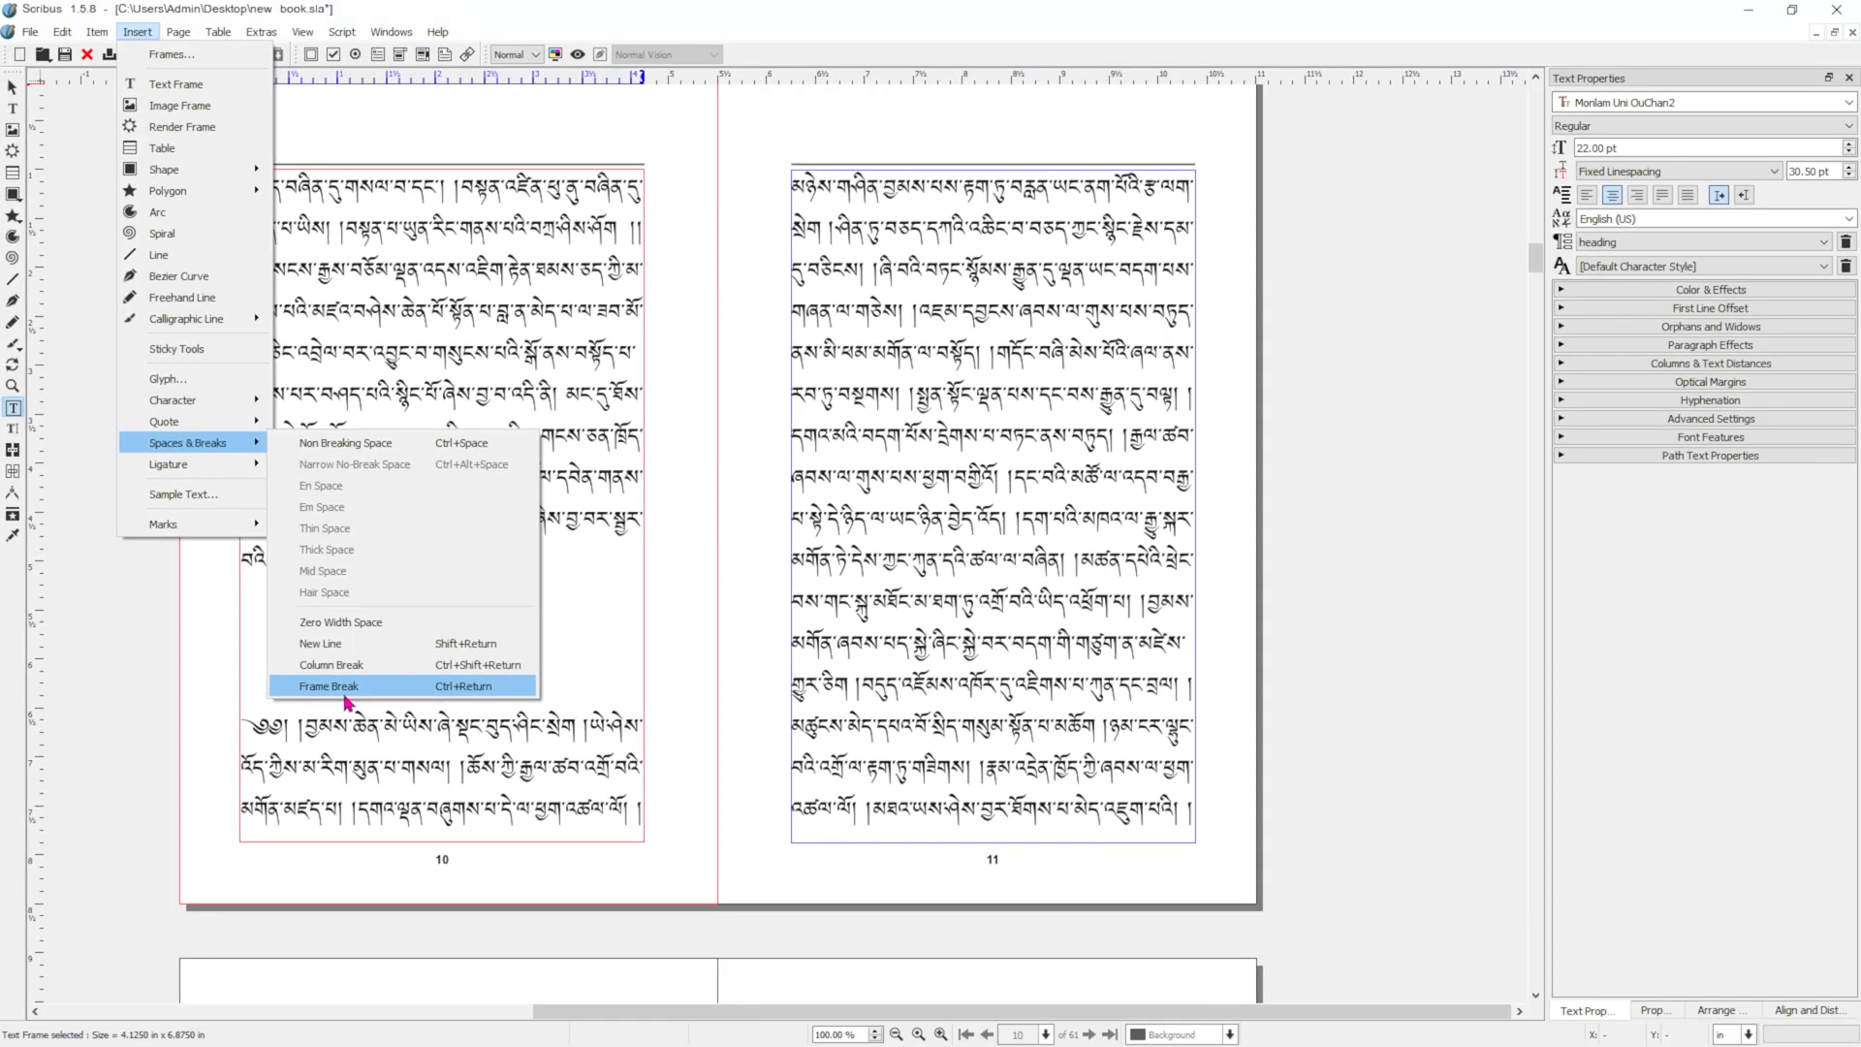
pyautogui.click(345, 694)
pyautogui.scroll(10, 871, 488)
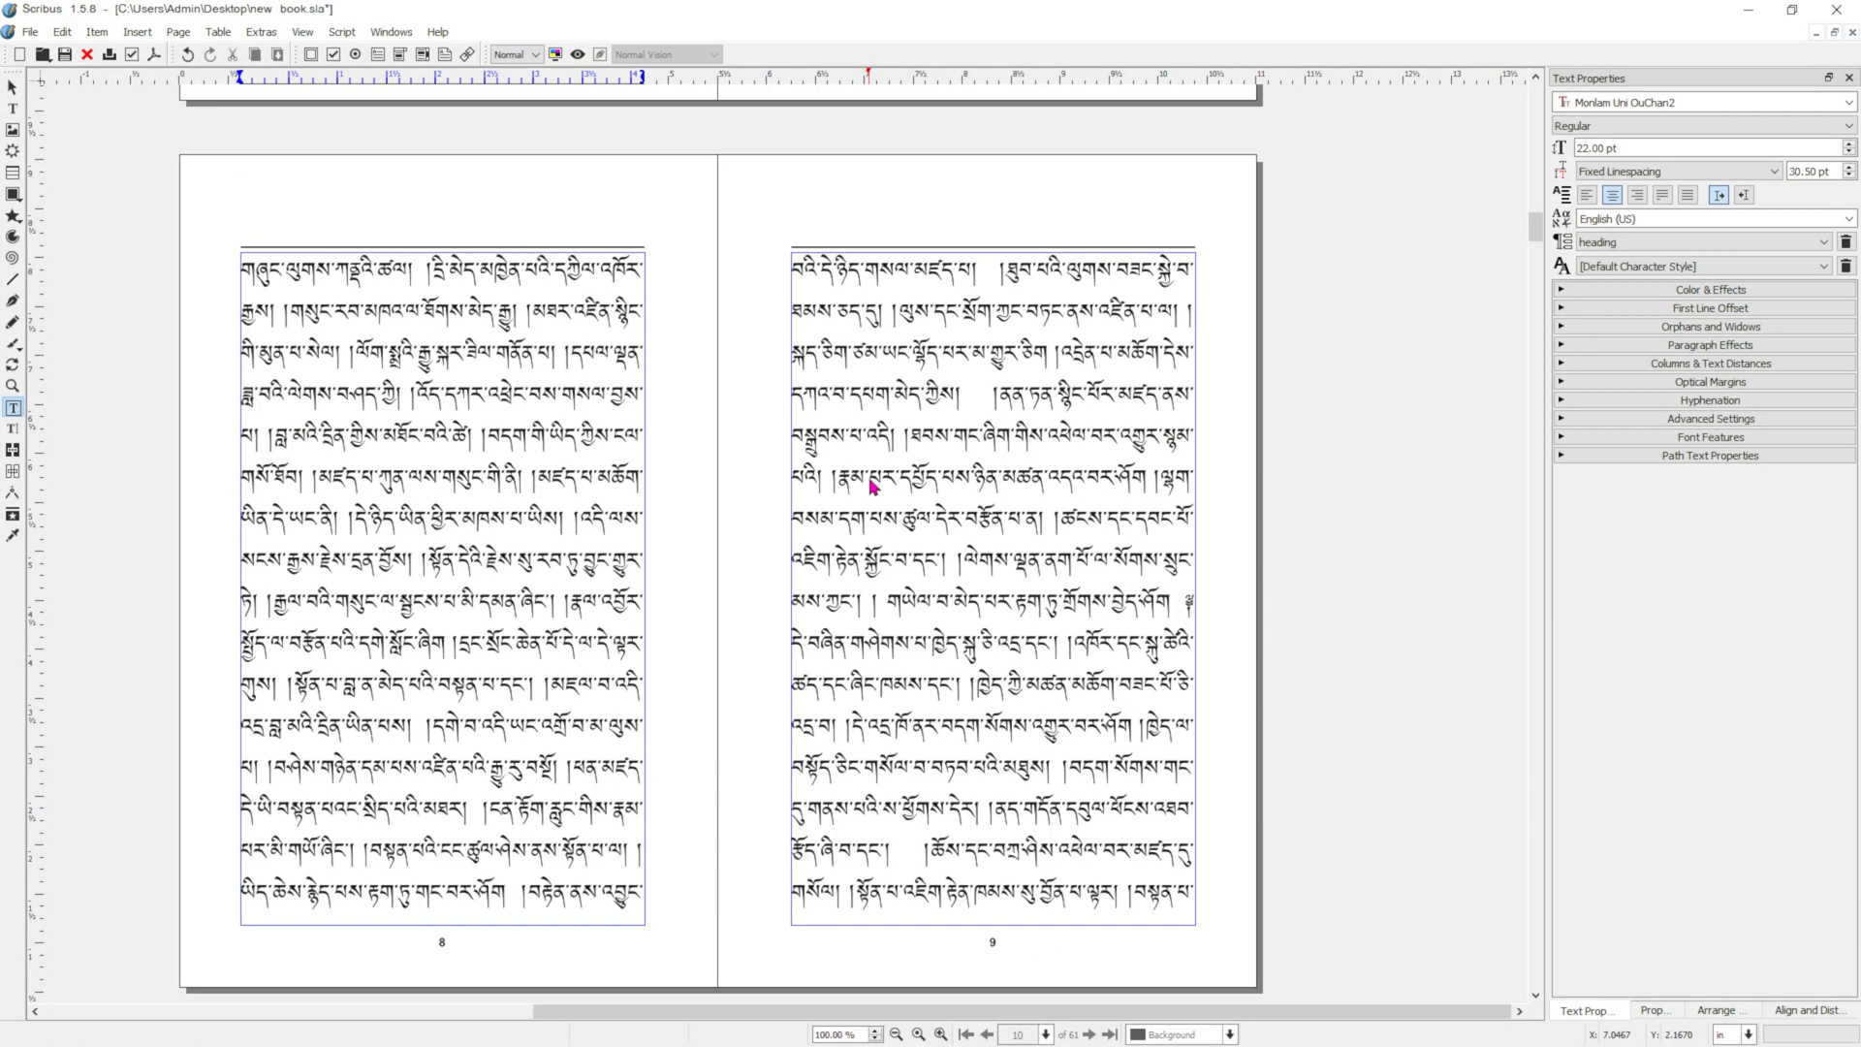
pyautogui.scroll(-3, 870, 488)
pyautogui.scroll(-10, 858, 486)
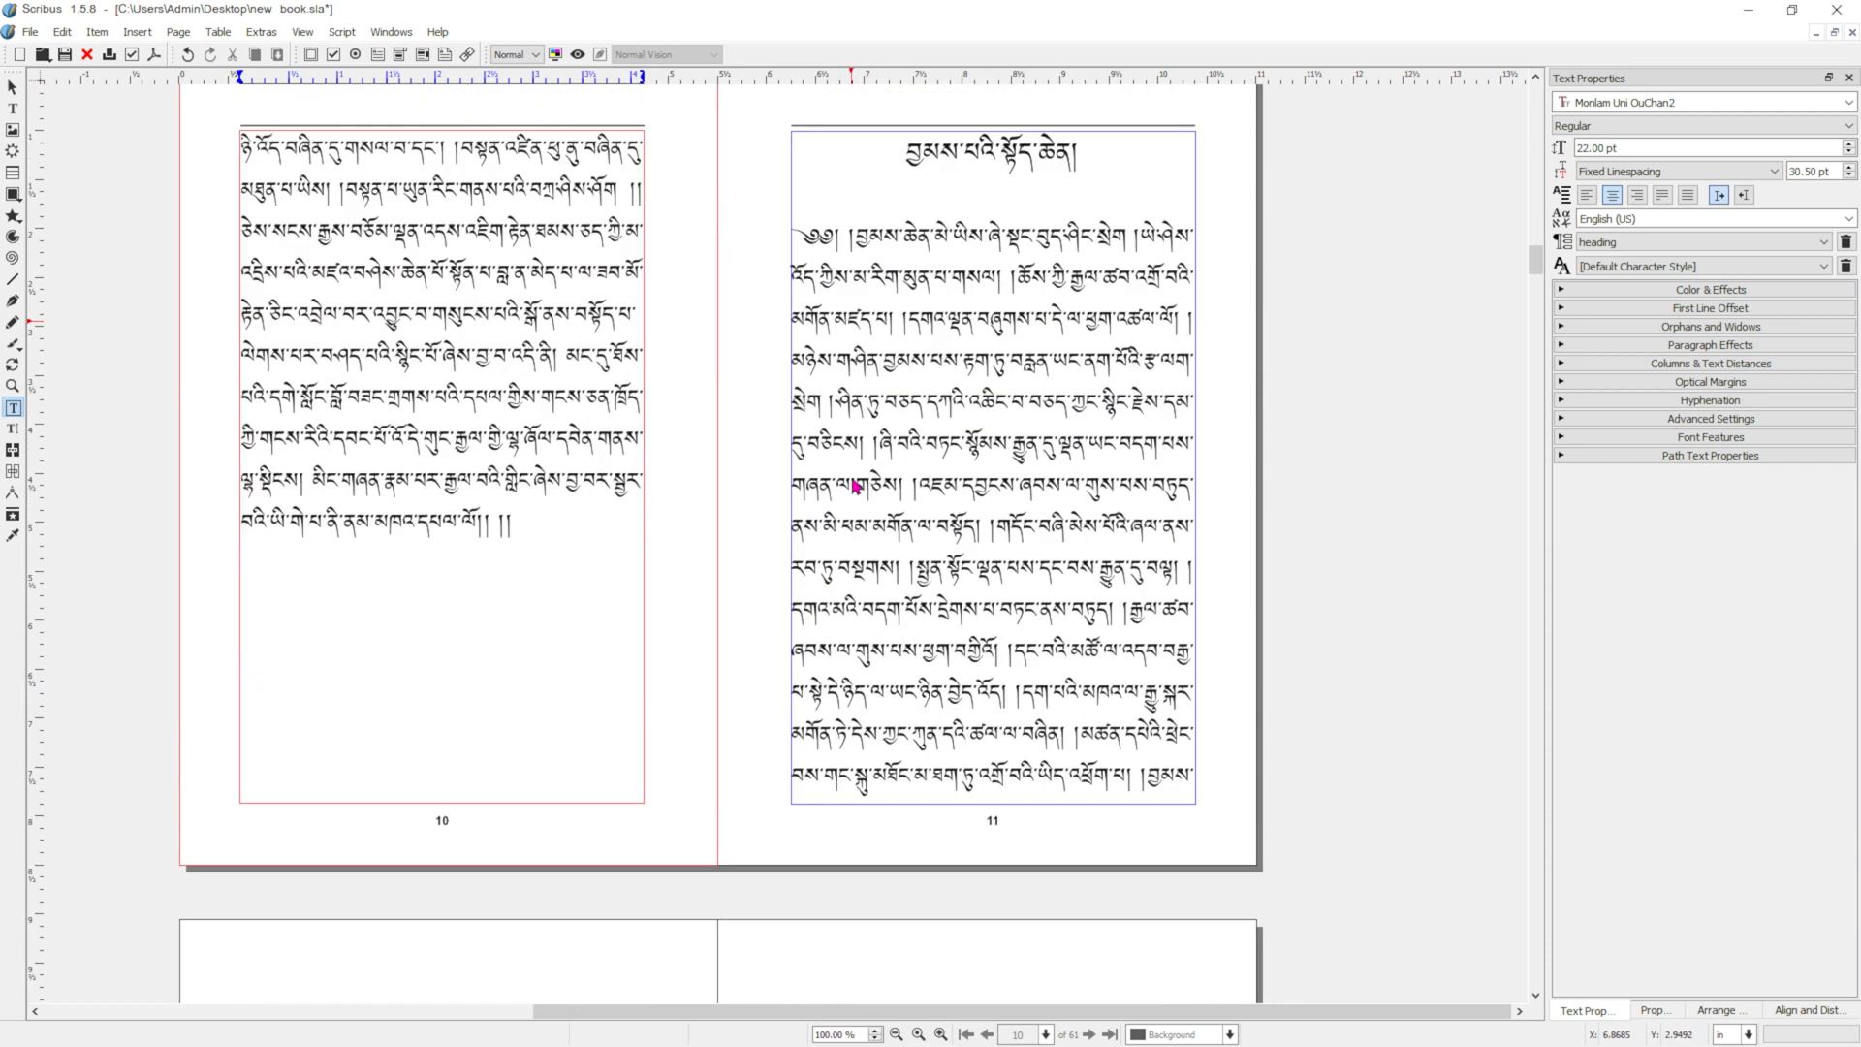
pyautogui.scroll(-1, 997, 205)
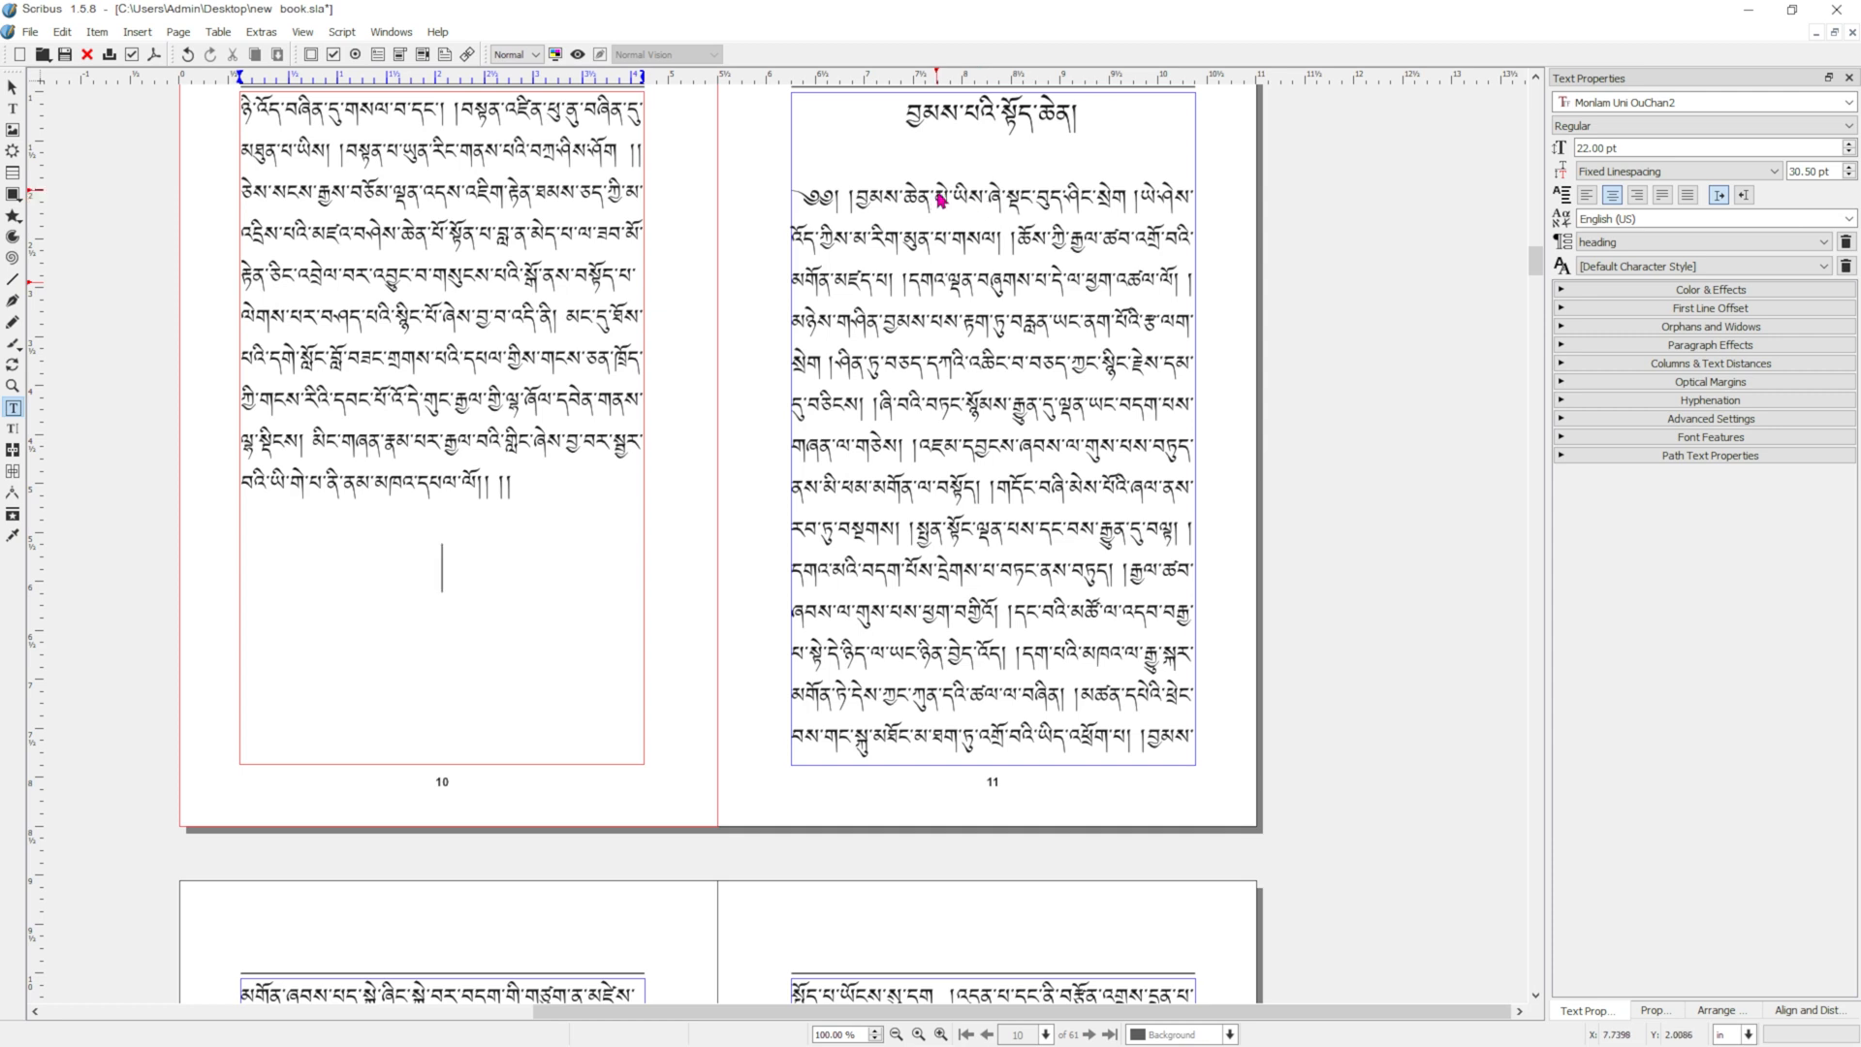
pyautogui.scroll(1, 942, 194)
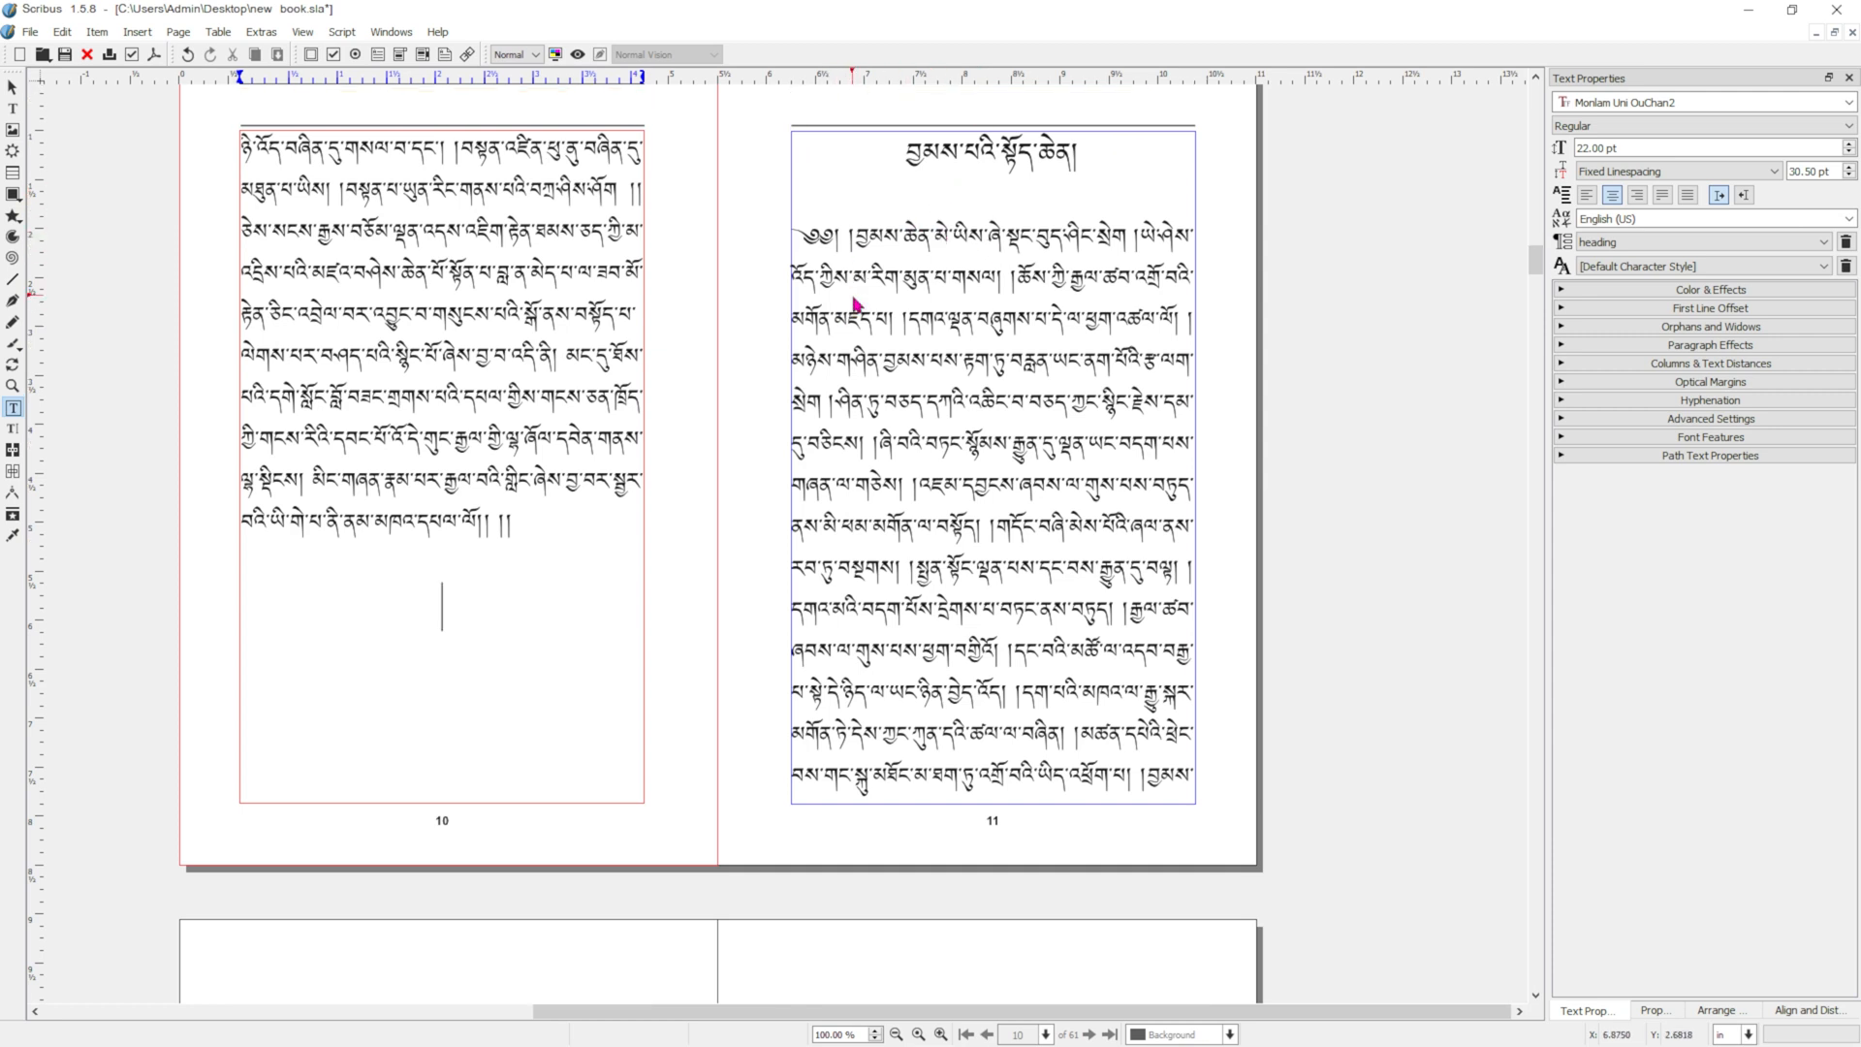
# Insert a frame break directly before the centred heading on page 24 so that its chapter moves to the next page.
pyautogui.scroll(-20, 854, 304)
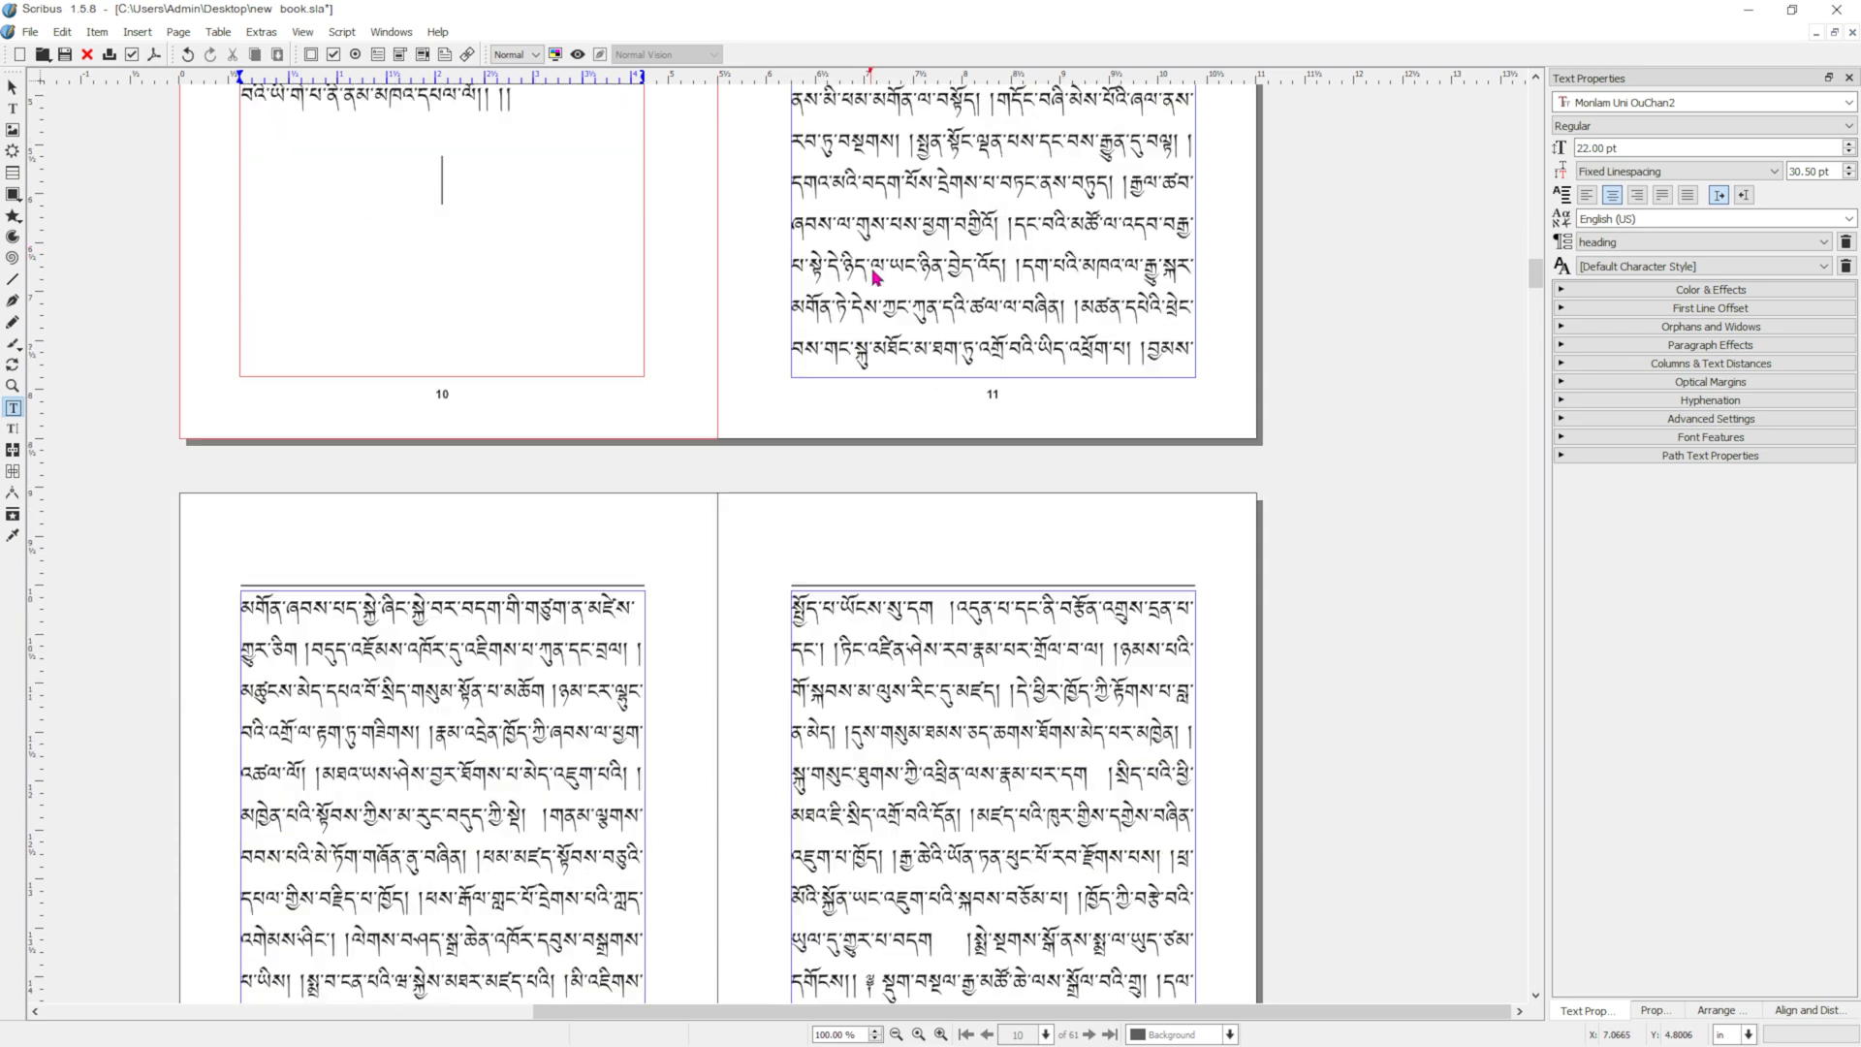
pyautogui.scroll(-20, 947, 233)
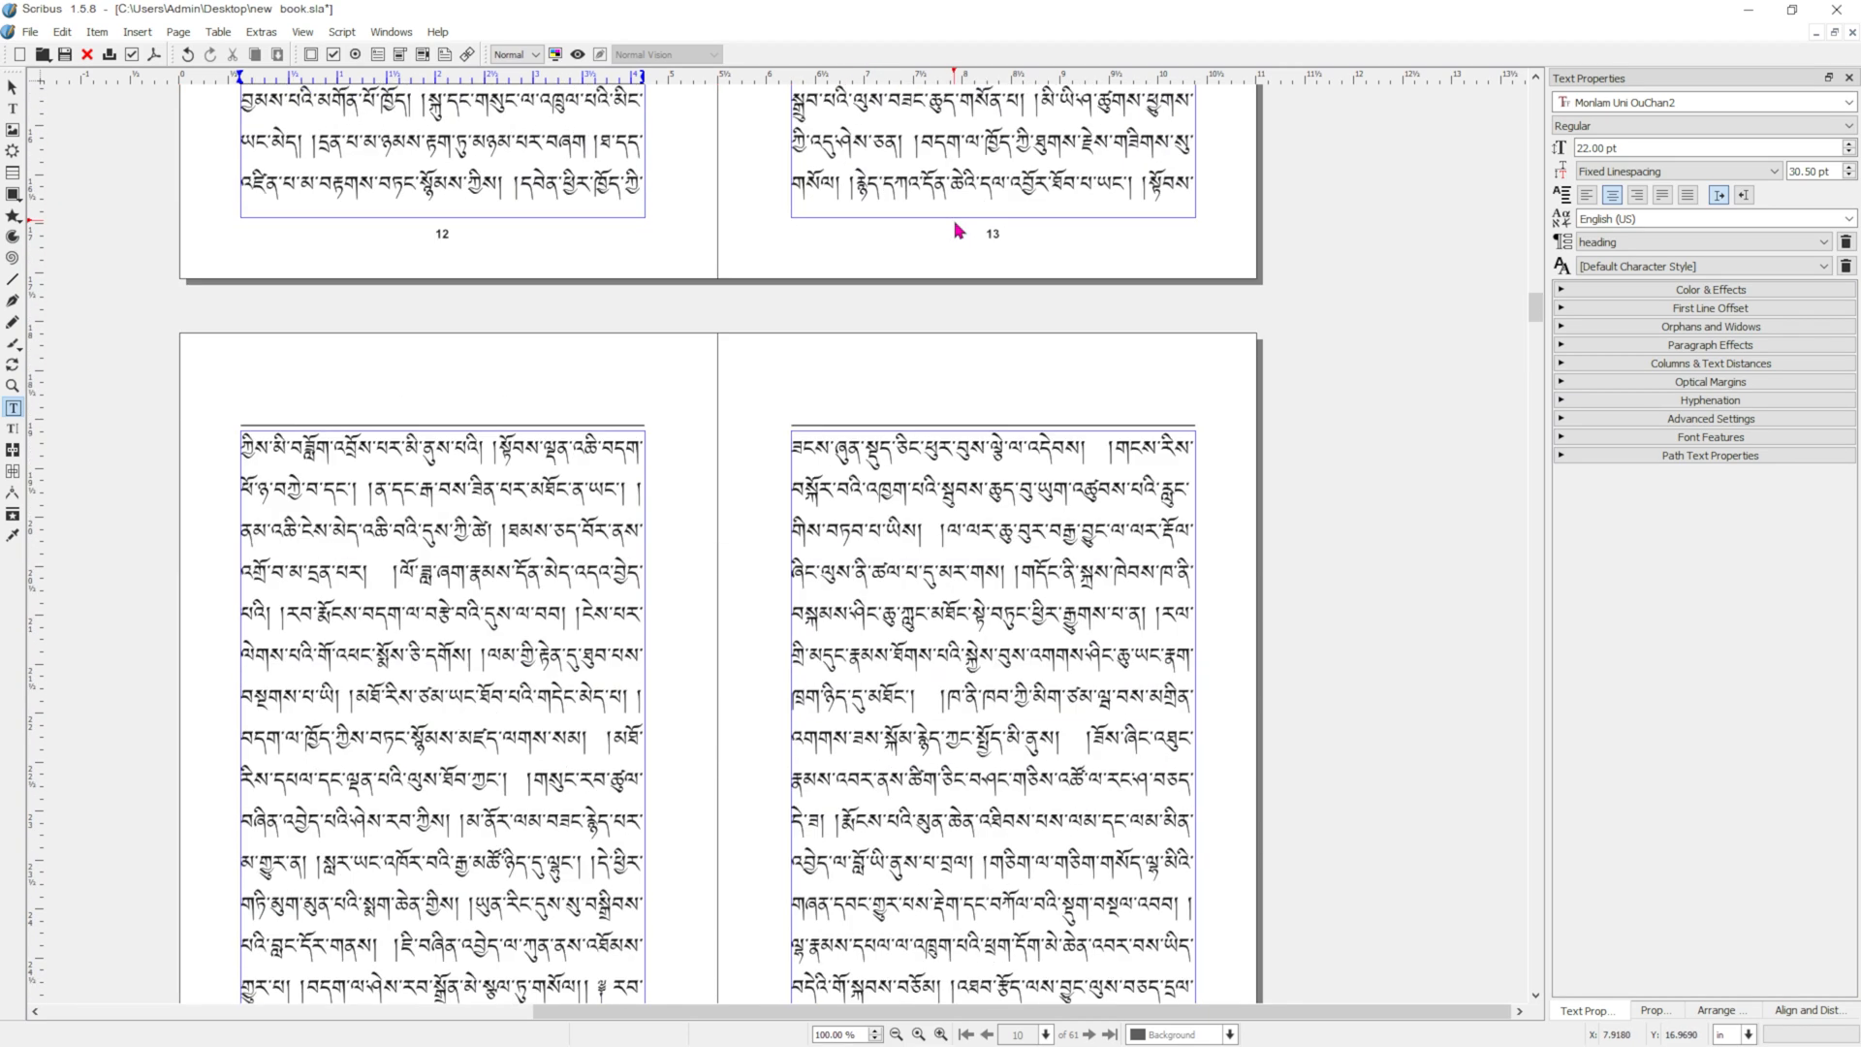
pyautogui.scroll(-20, 962, 225)
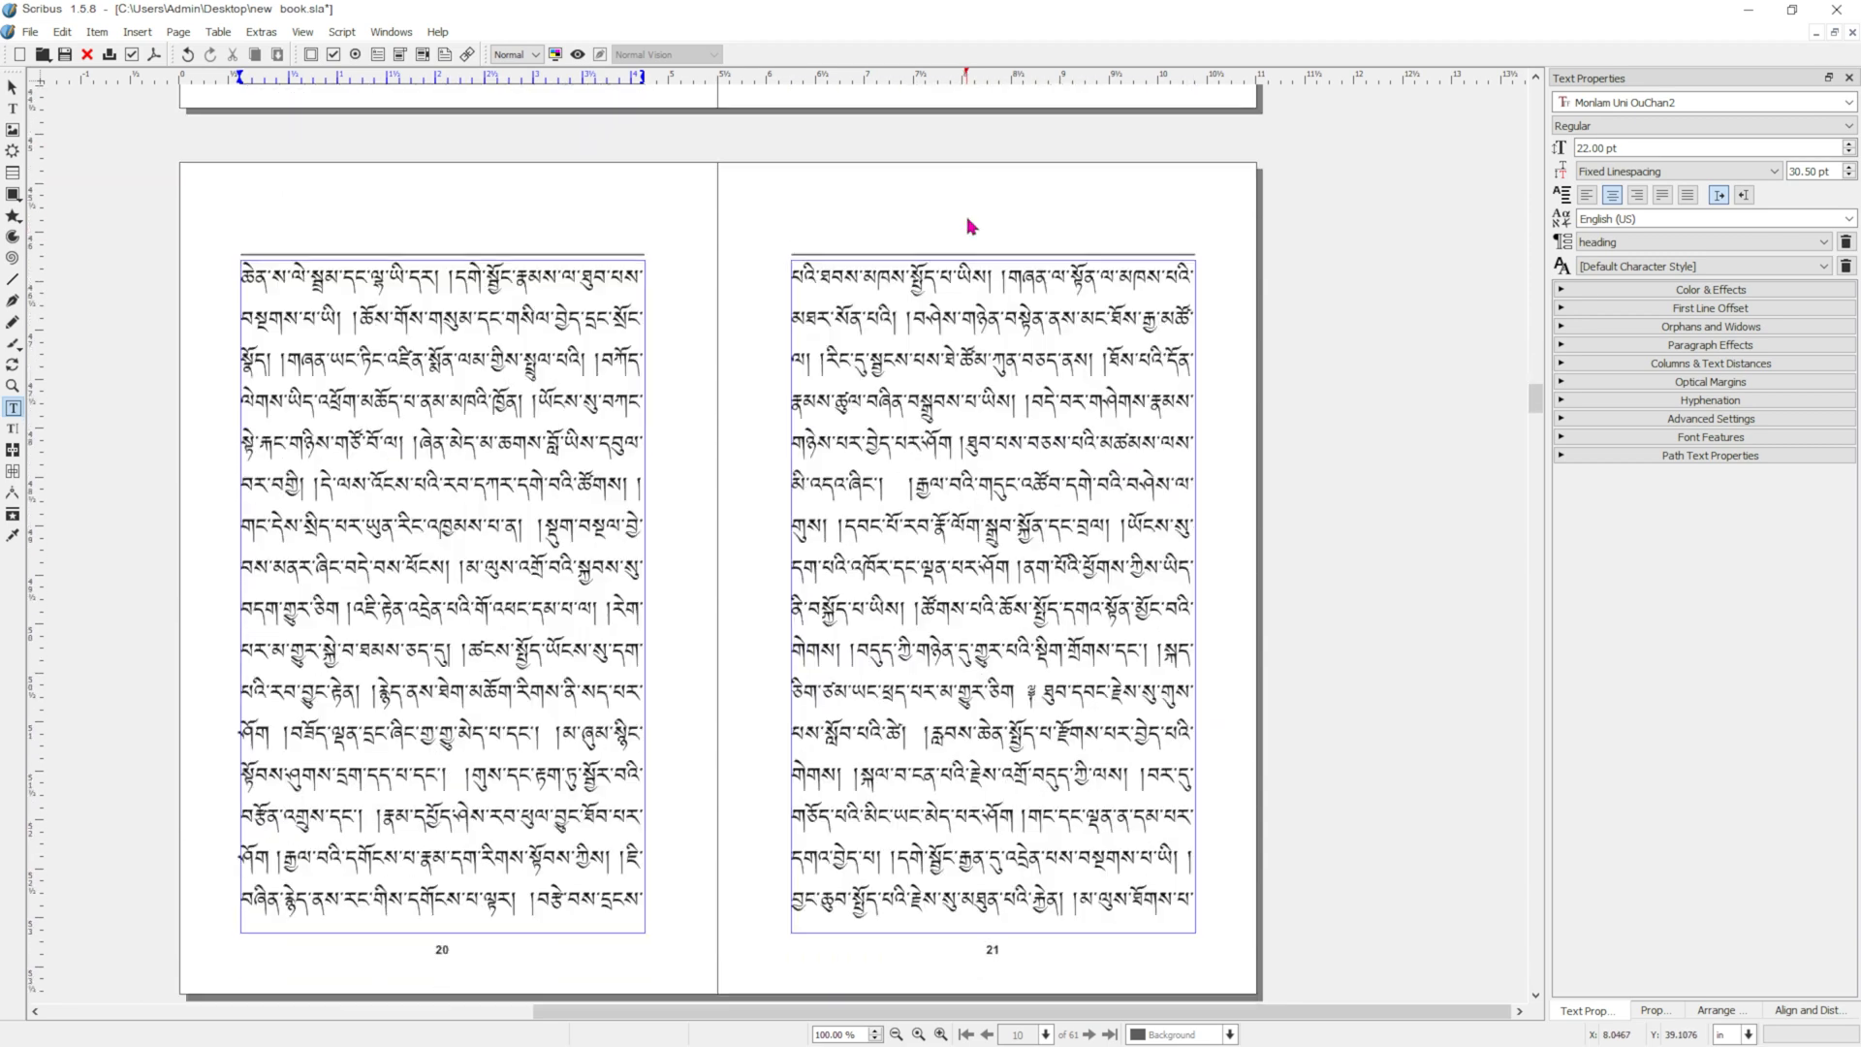
pyautogui.scroll(2, 969, 232)
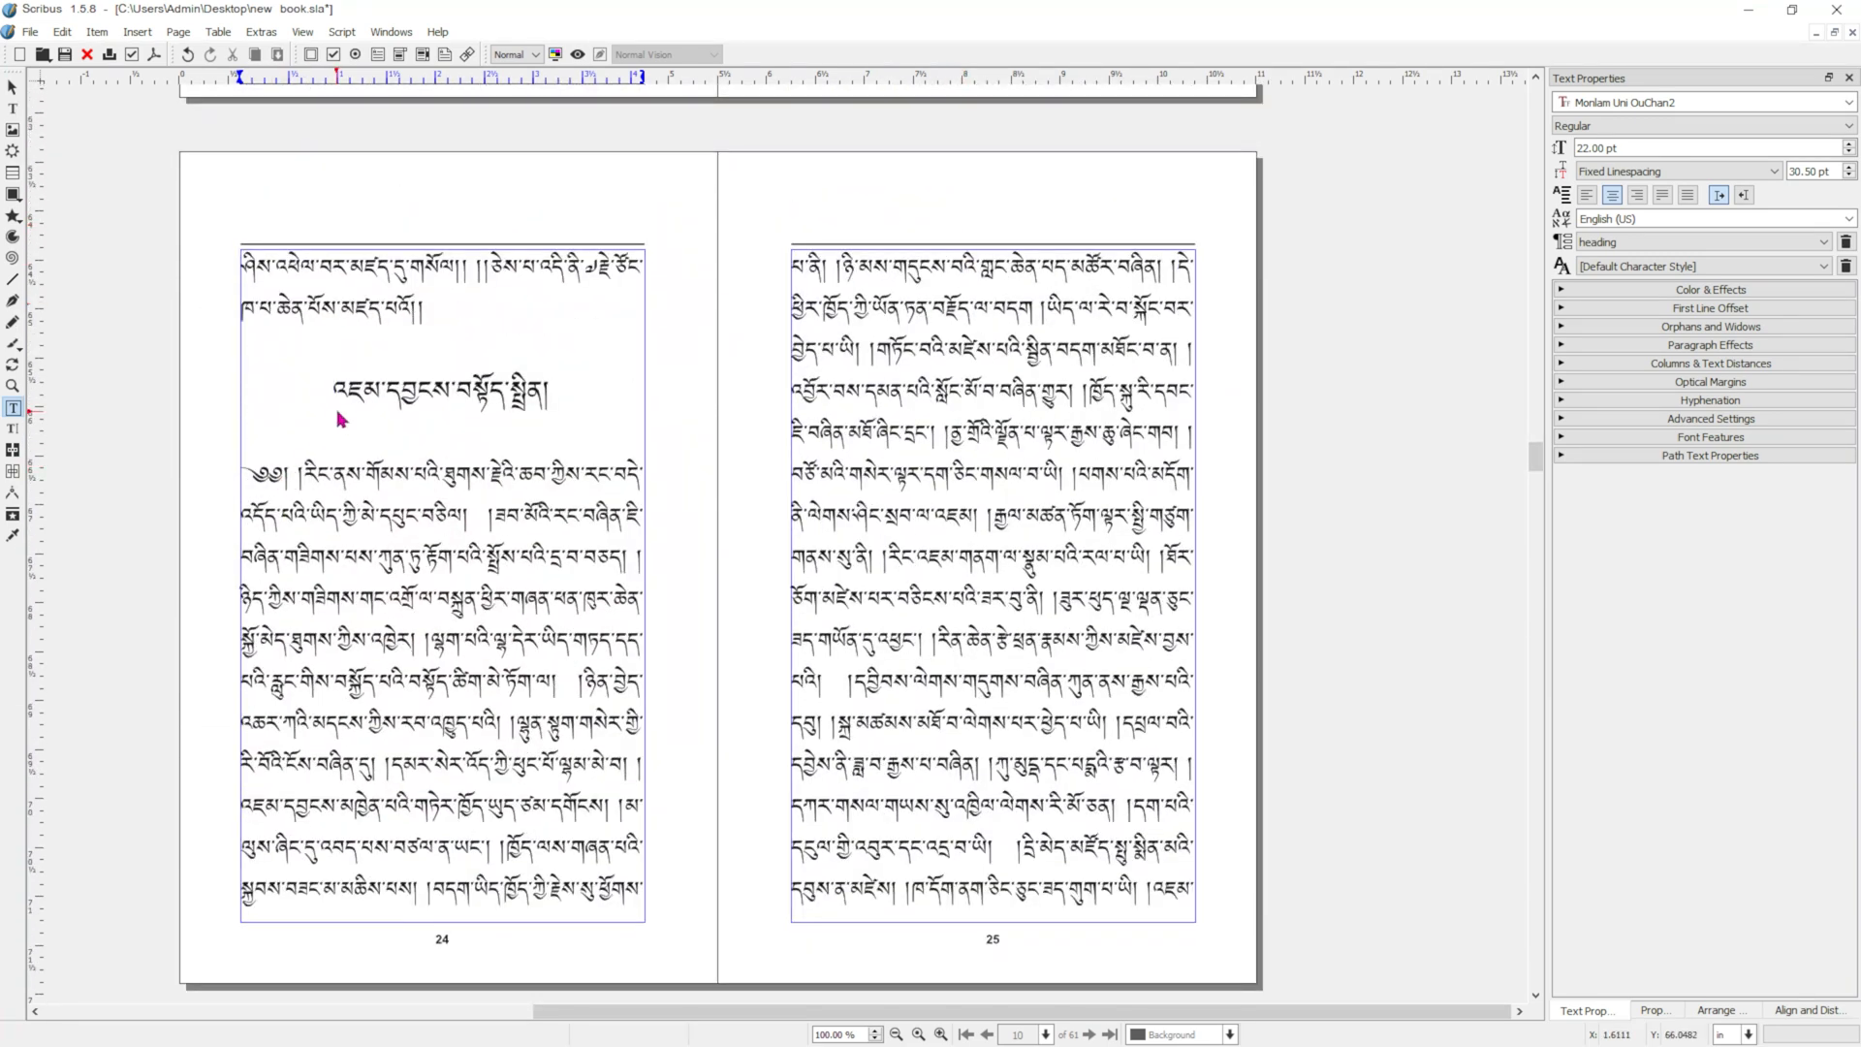
pyautogui.click(330, 393)
pyautogui.doubleClick(330, 393)
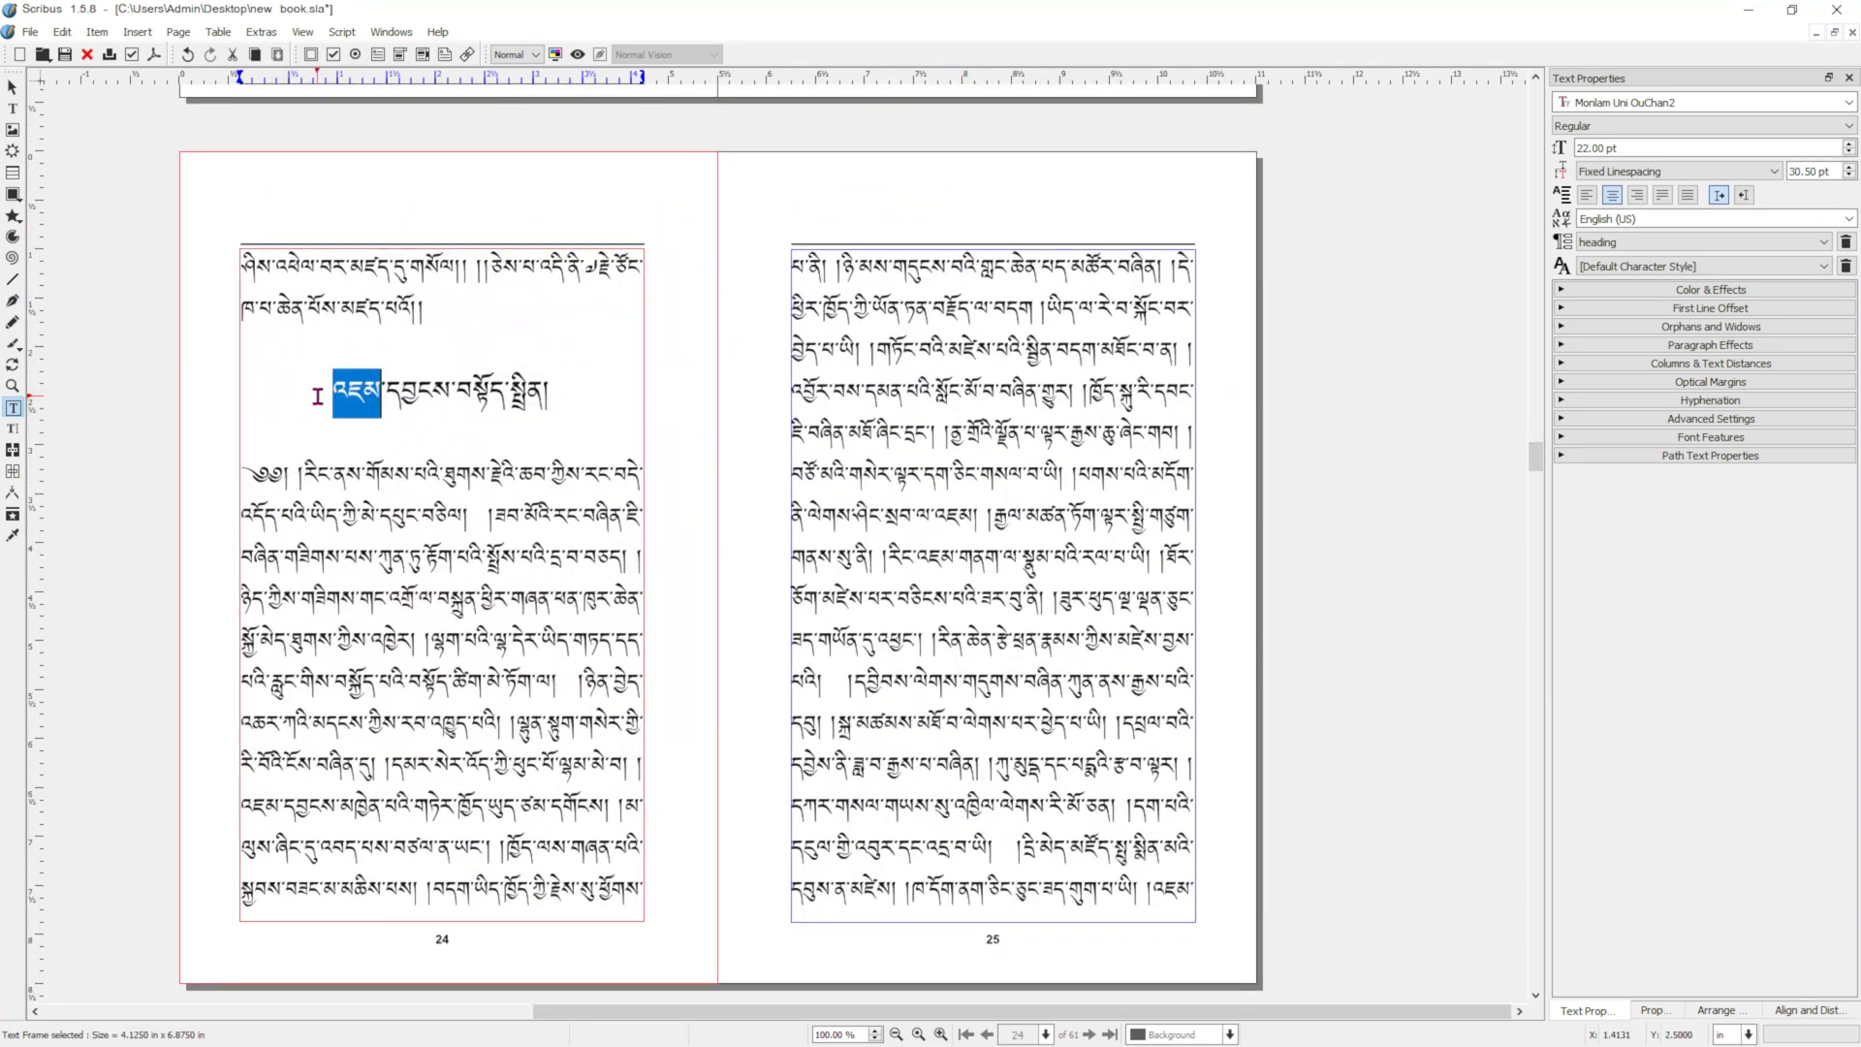
pyautogui.click(332, 388)
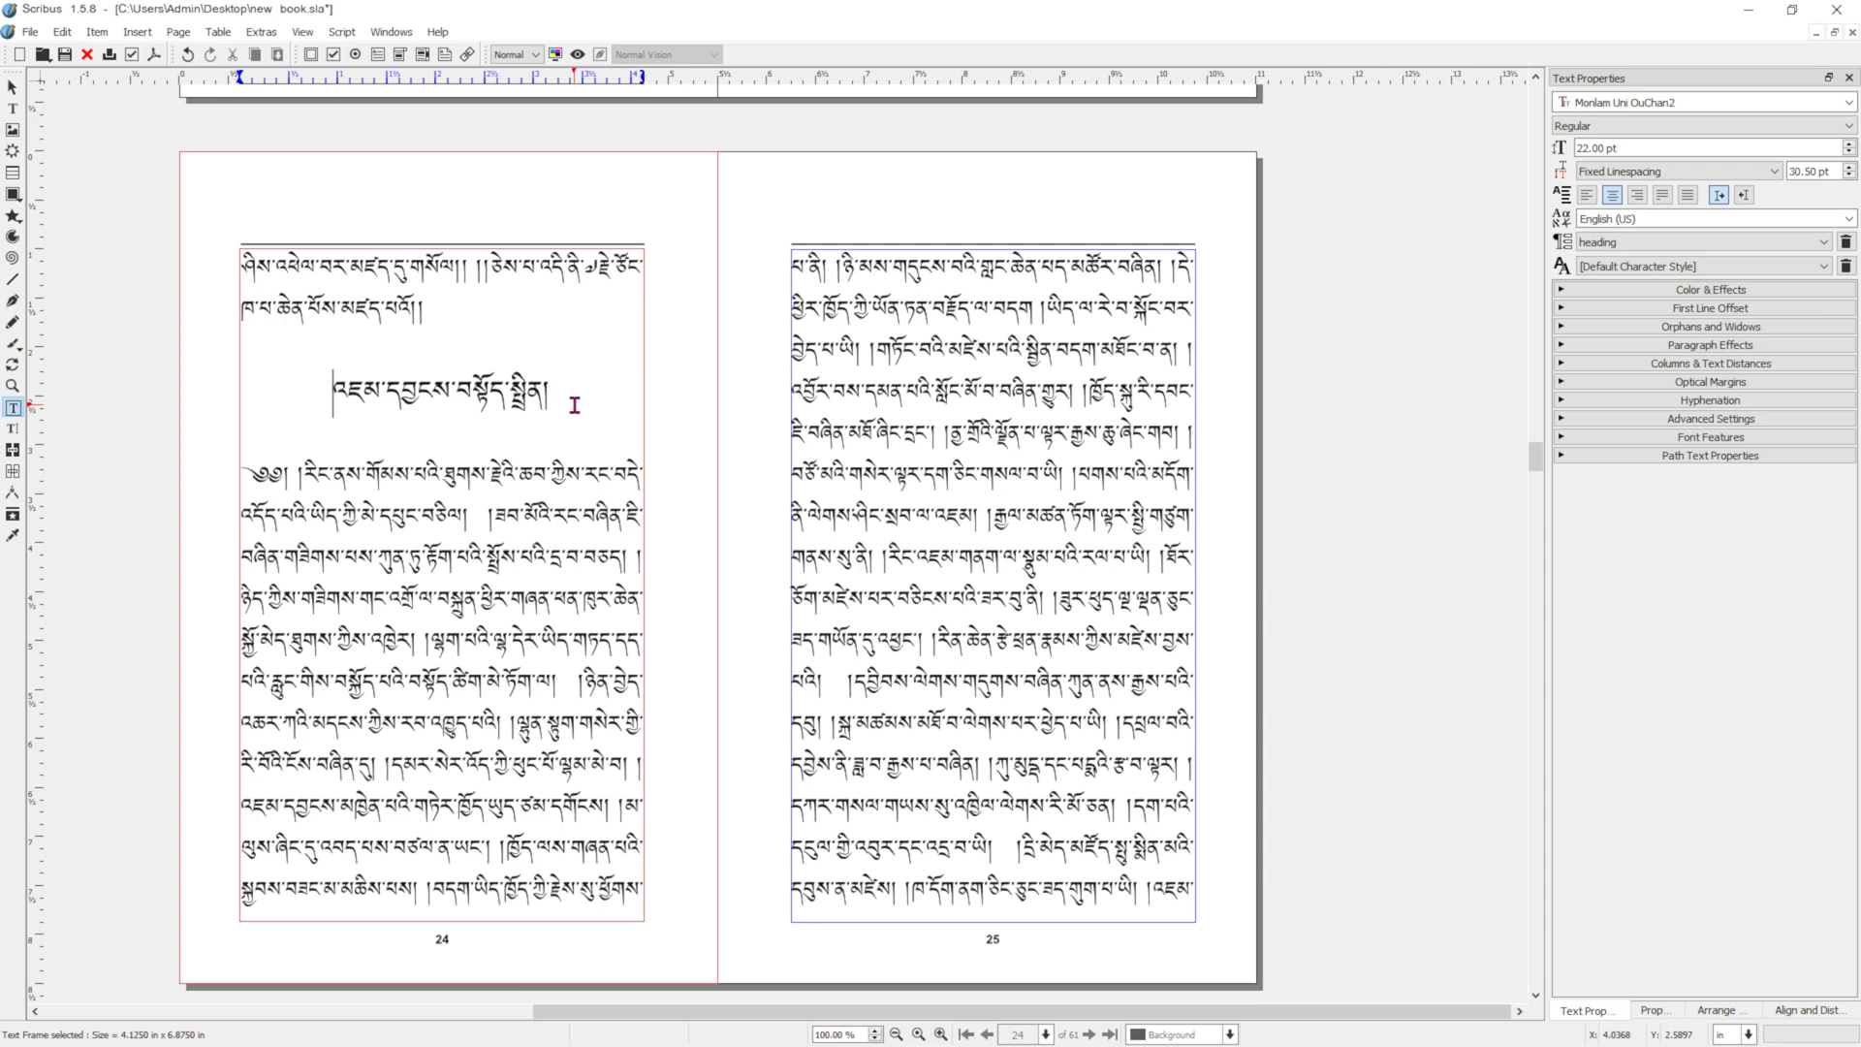
pyautogui.hotkey('ctrl', 'Return')
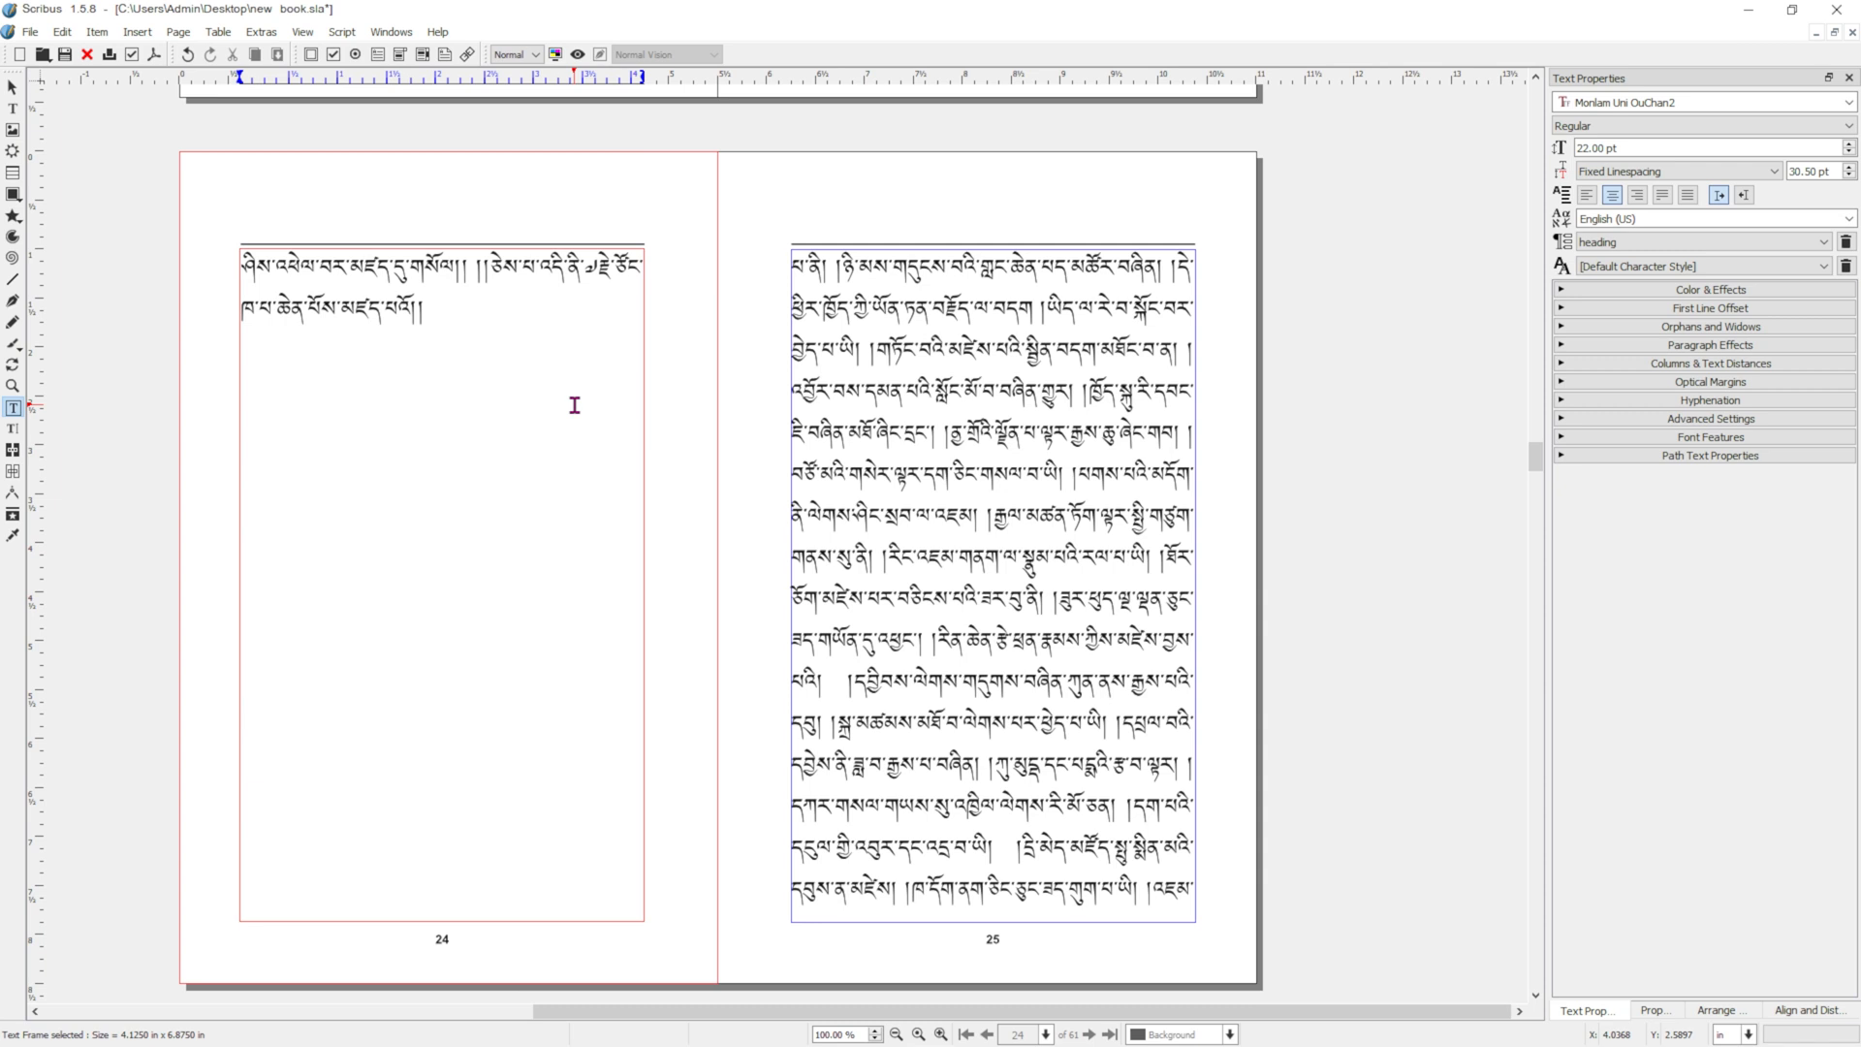
pyautogui.scroll(20, 765, 378)
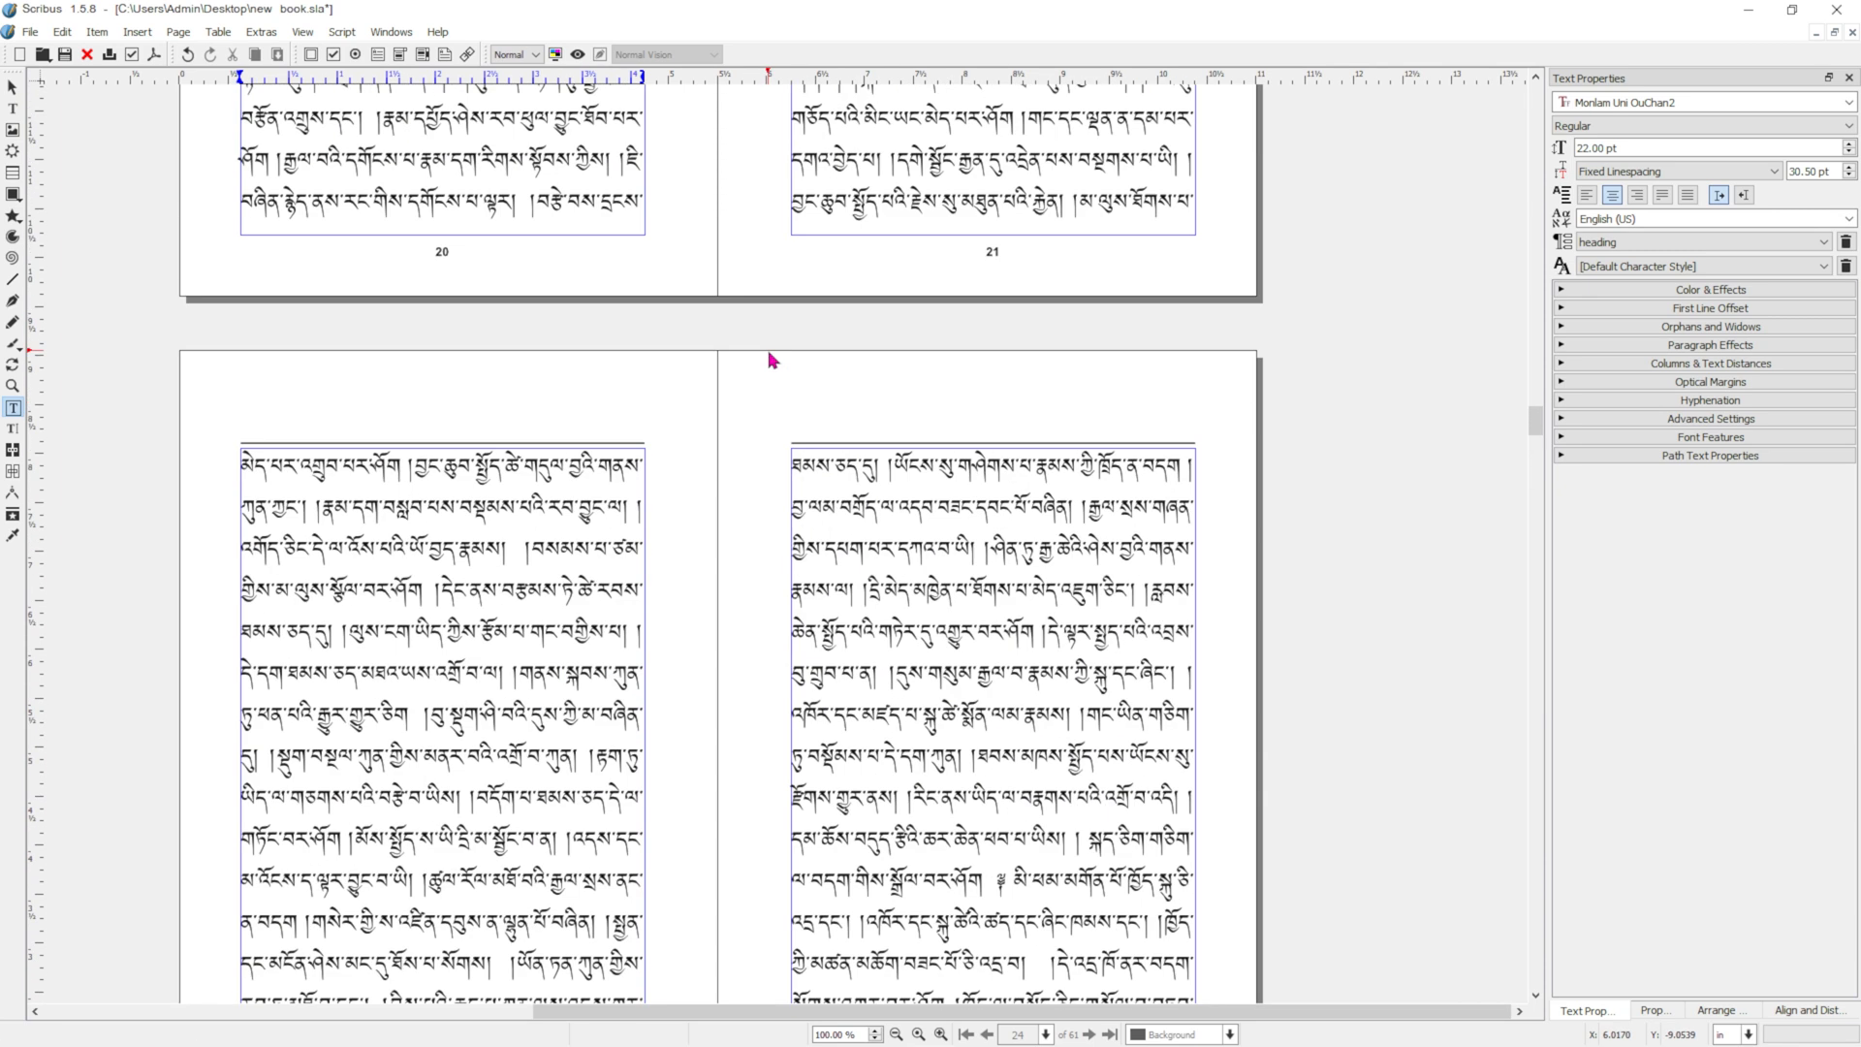
pyautogui.scroll(-15, 685, 424)
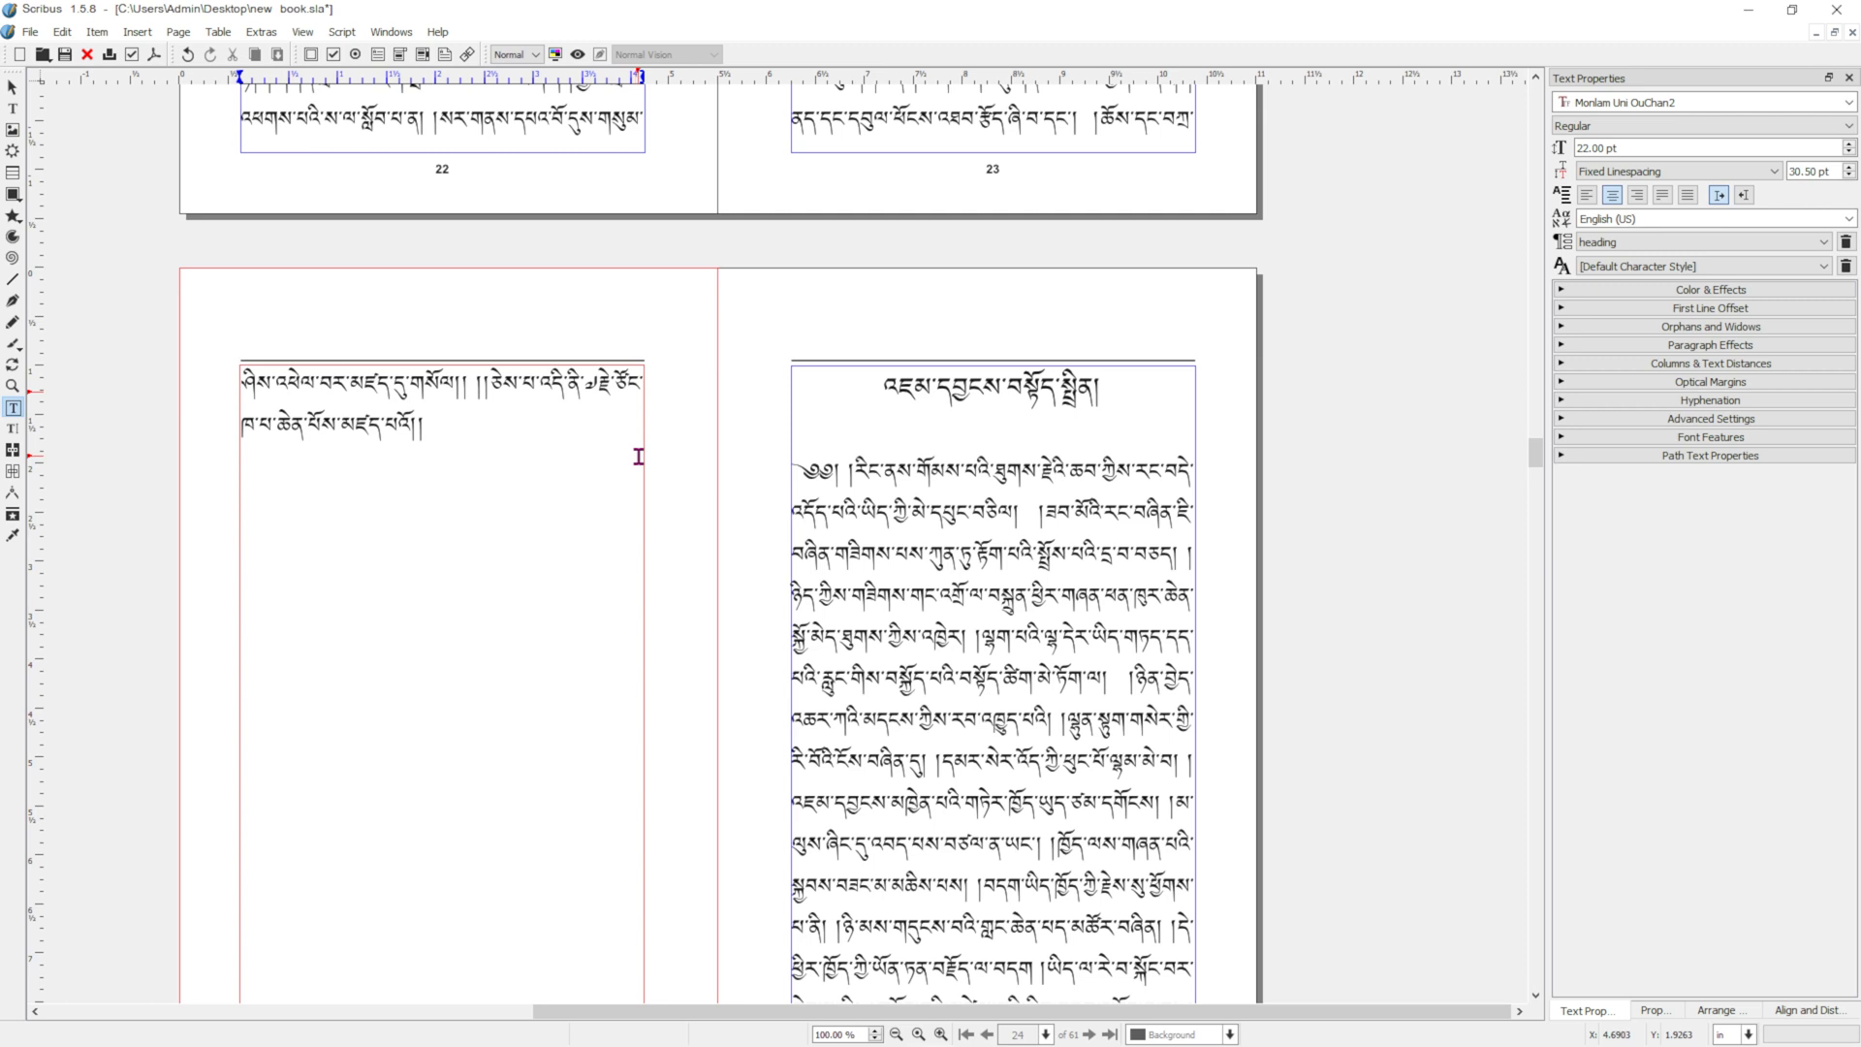
# Open the page 24 text frame in the Story Editor and narrow its paragraph style column to widen the text area.
pyautogui.rightClick(460, 501)
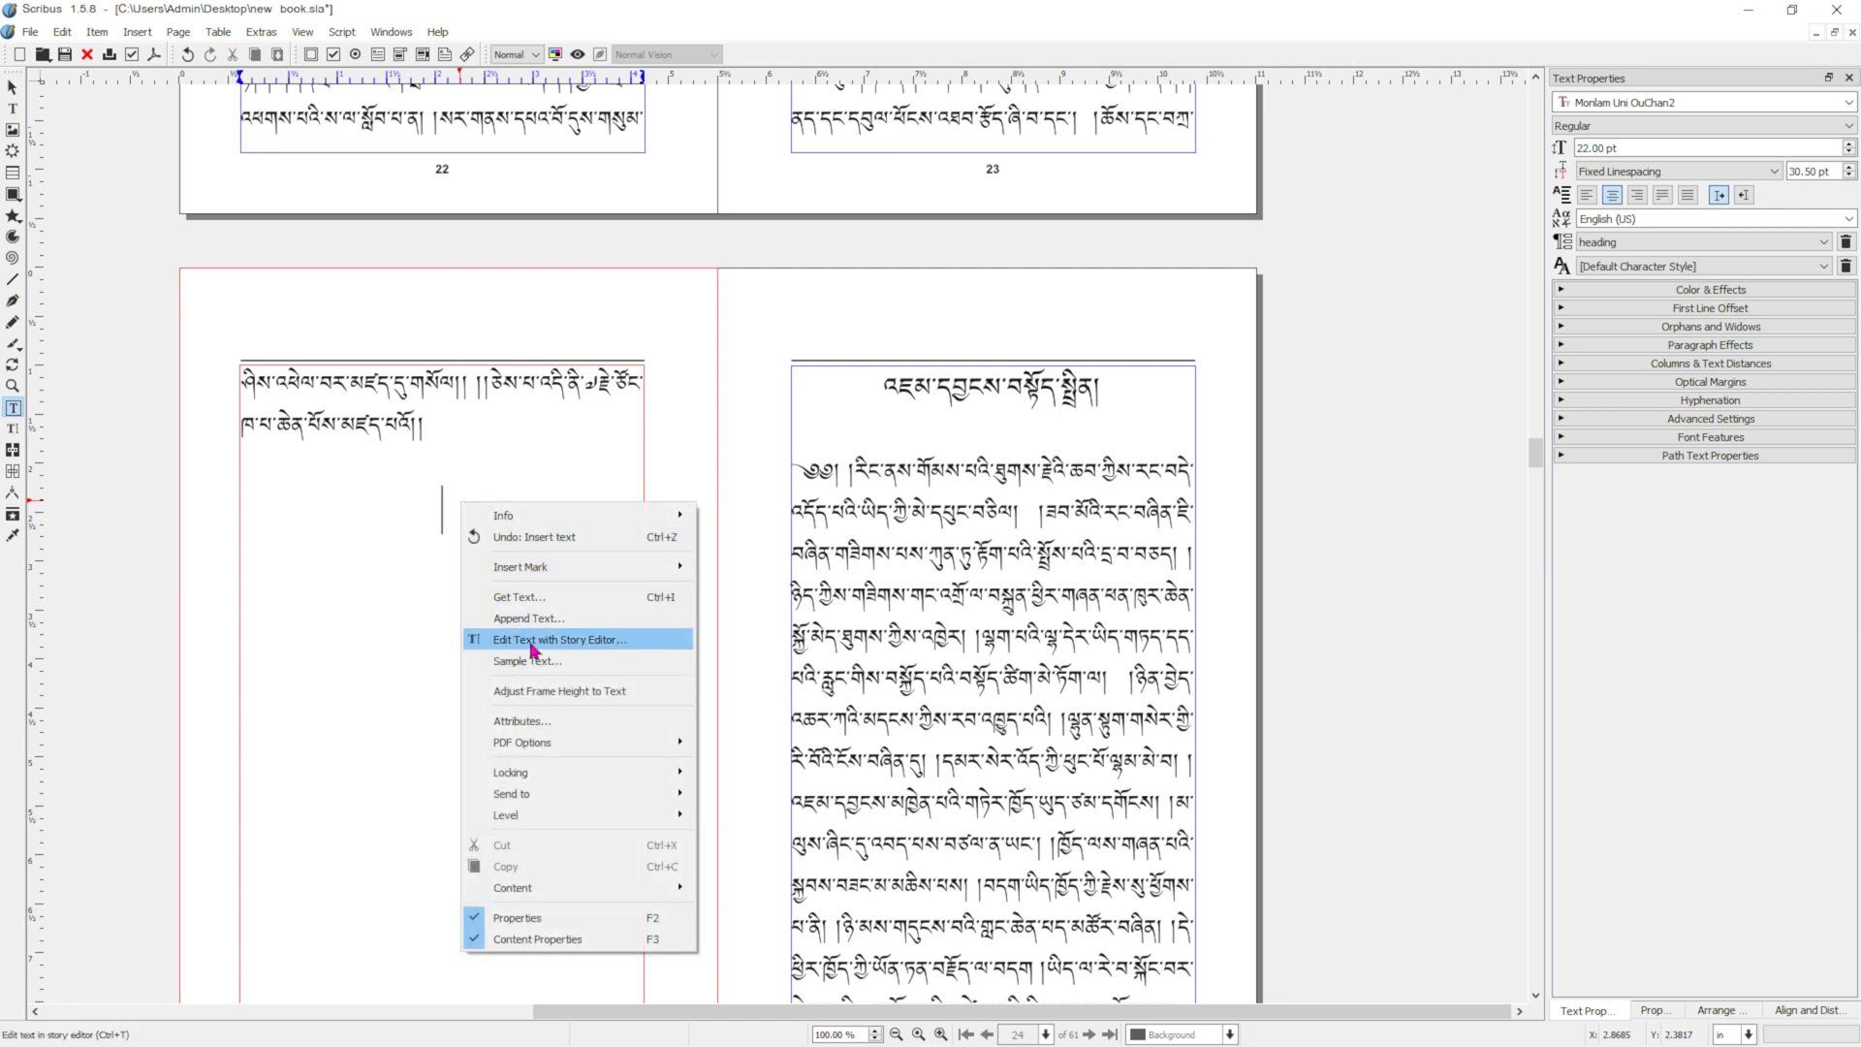
pyautogui.click(116, 490)
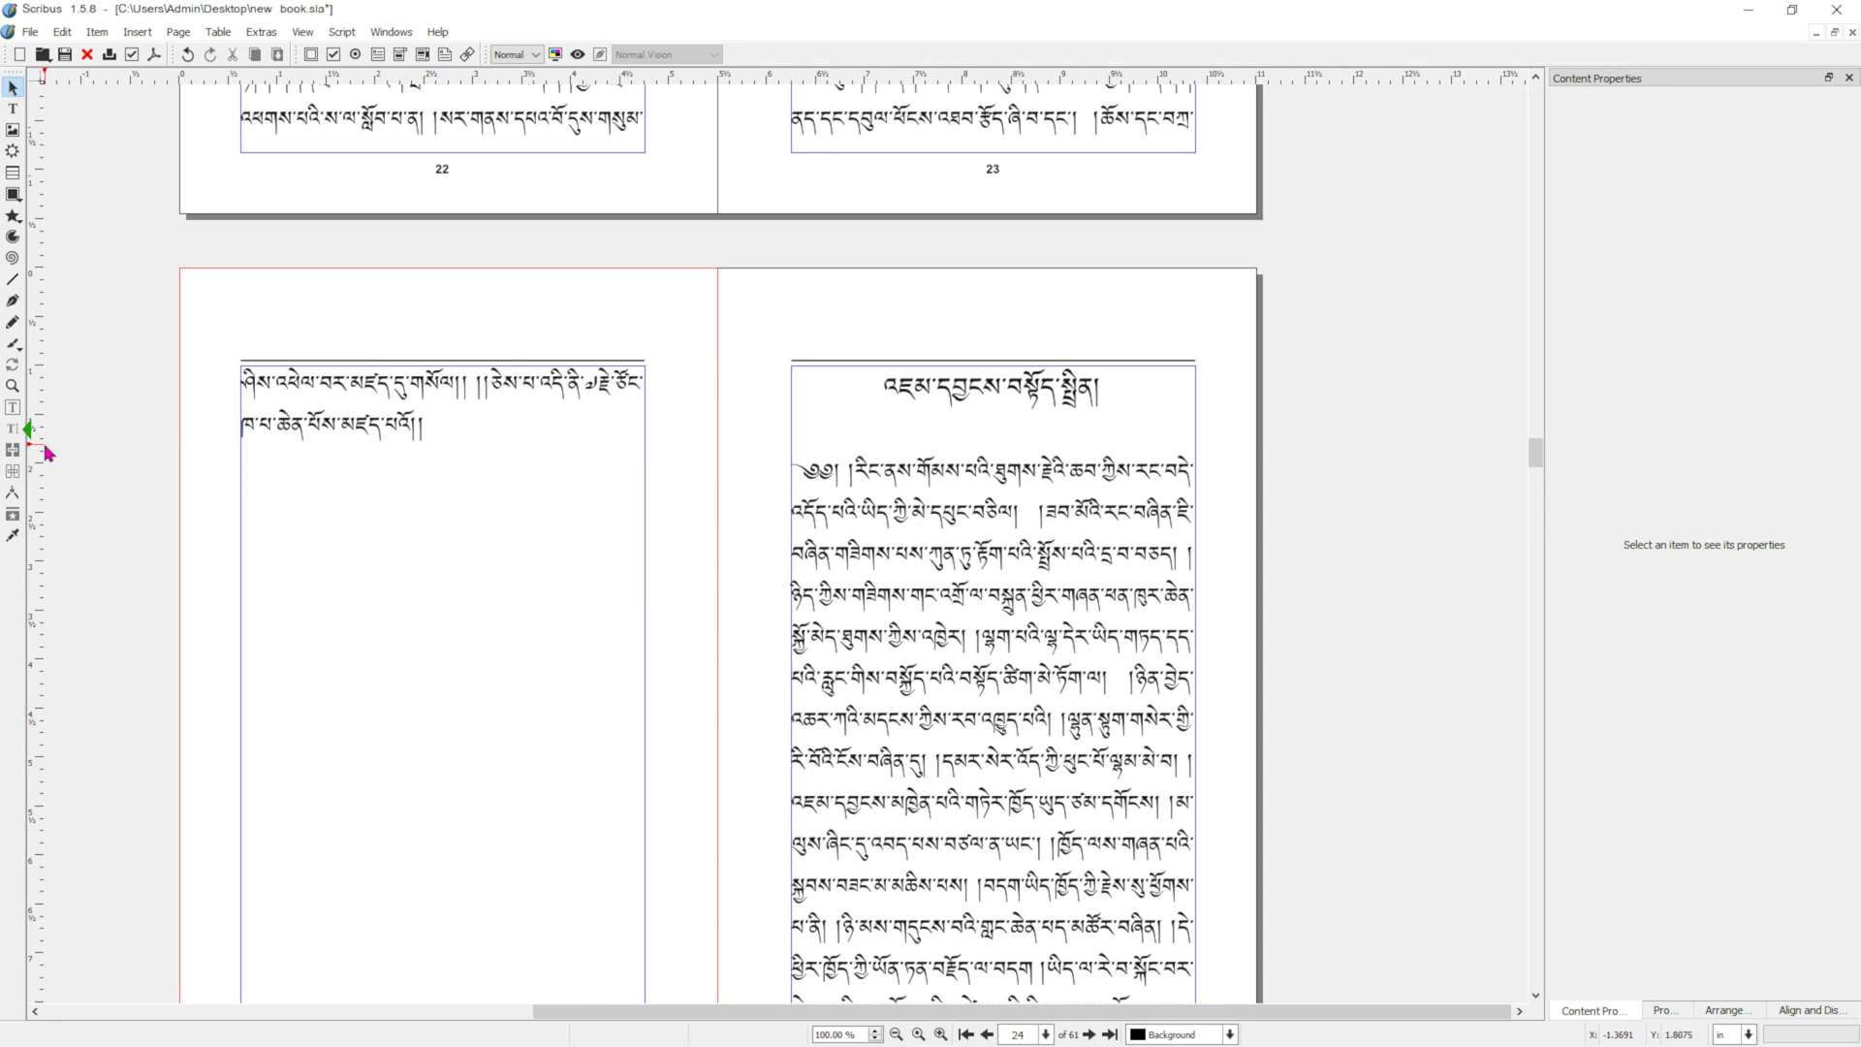
pyautogui.click(365, 519)
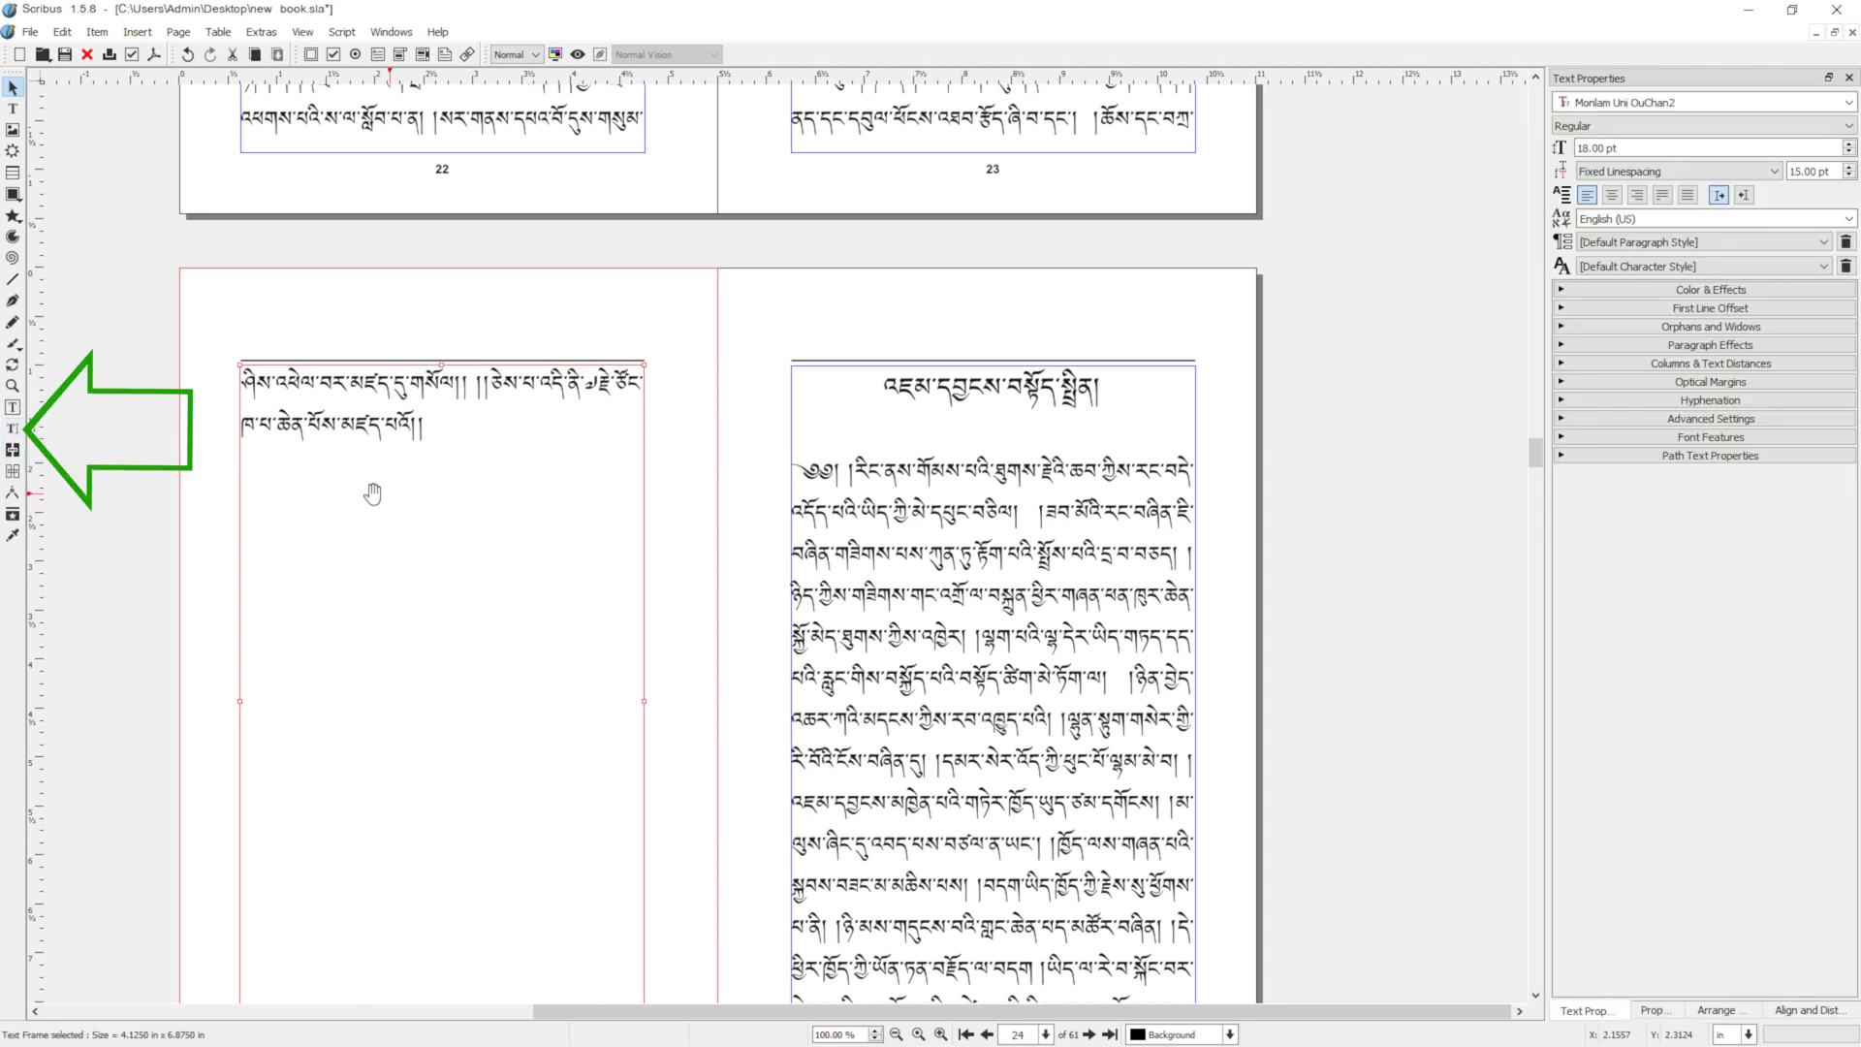
pyautogui.click(12, 433)
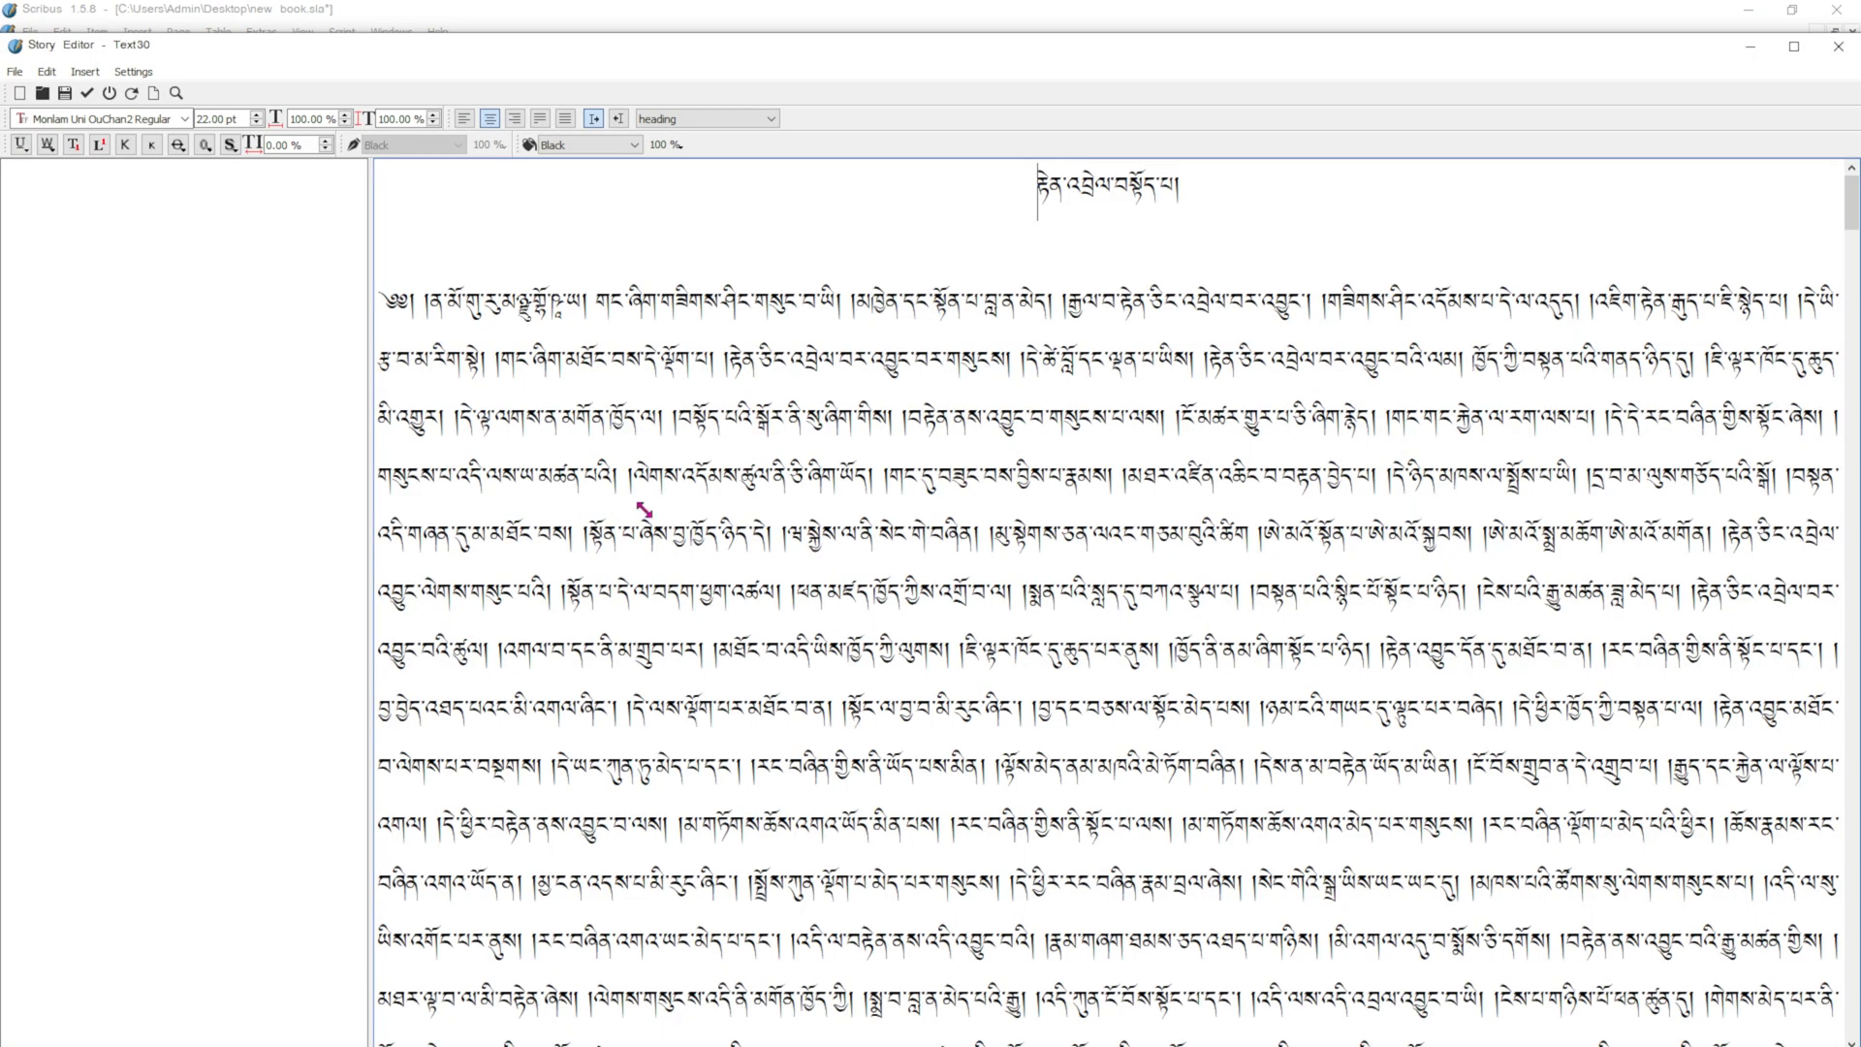
pyautogui.moveTo(371, 437); pyautogui.dragTo(112, 419)
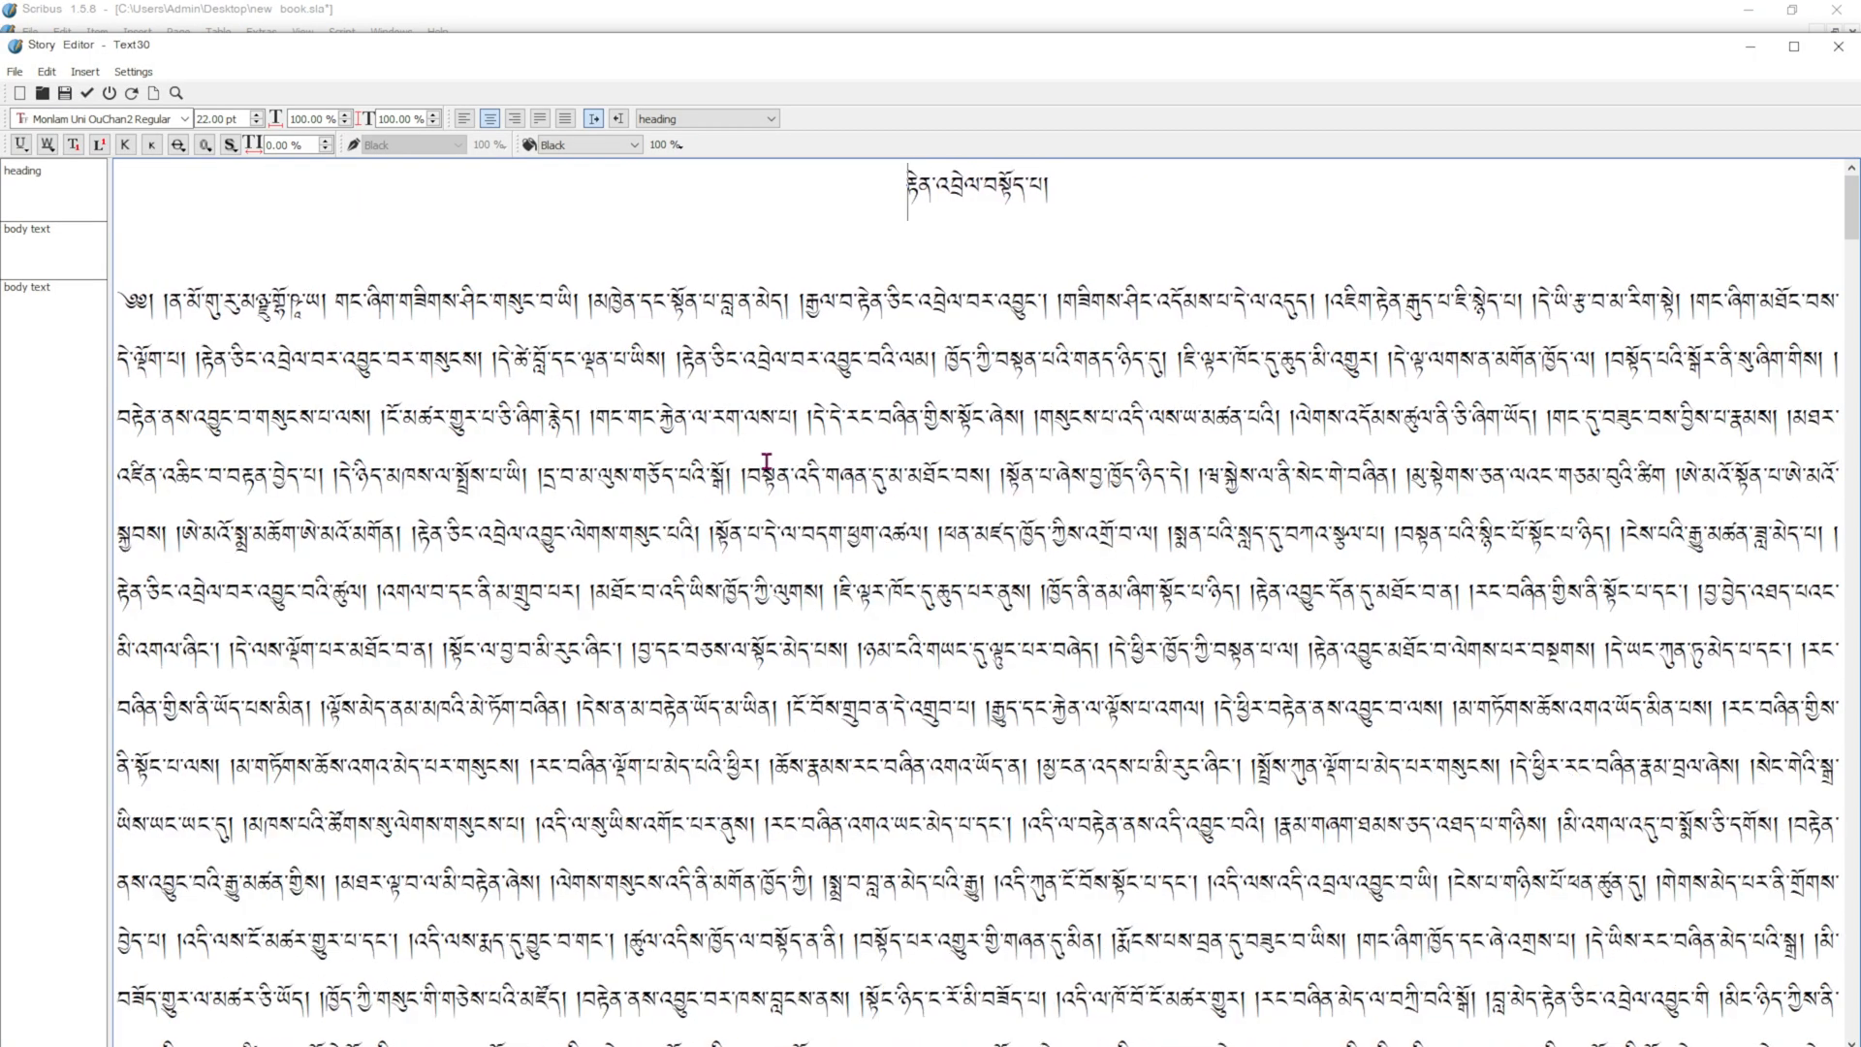
# Examine the frame break marks in front of the second and third chapter headings in the story text.
pyautogui.scroll(-15, 864, 411)
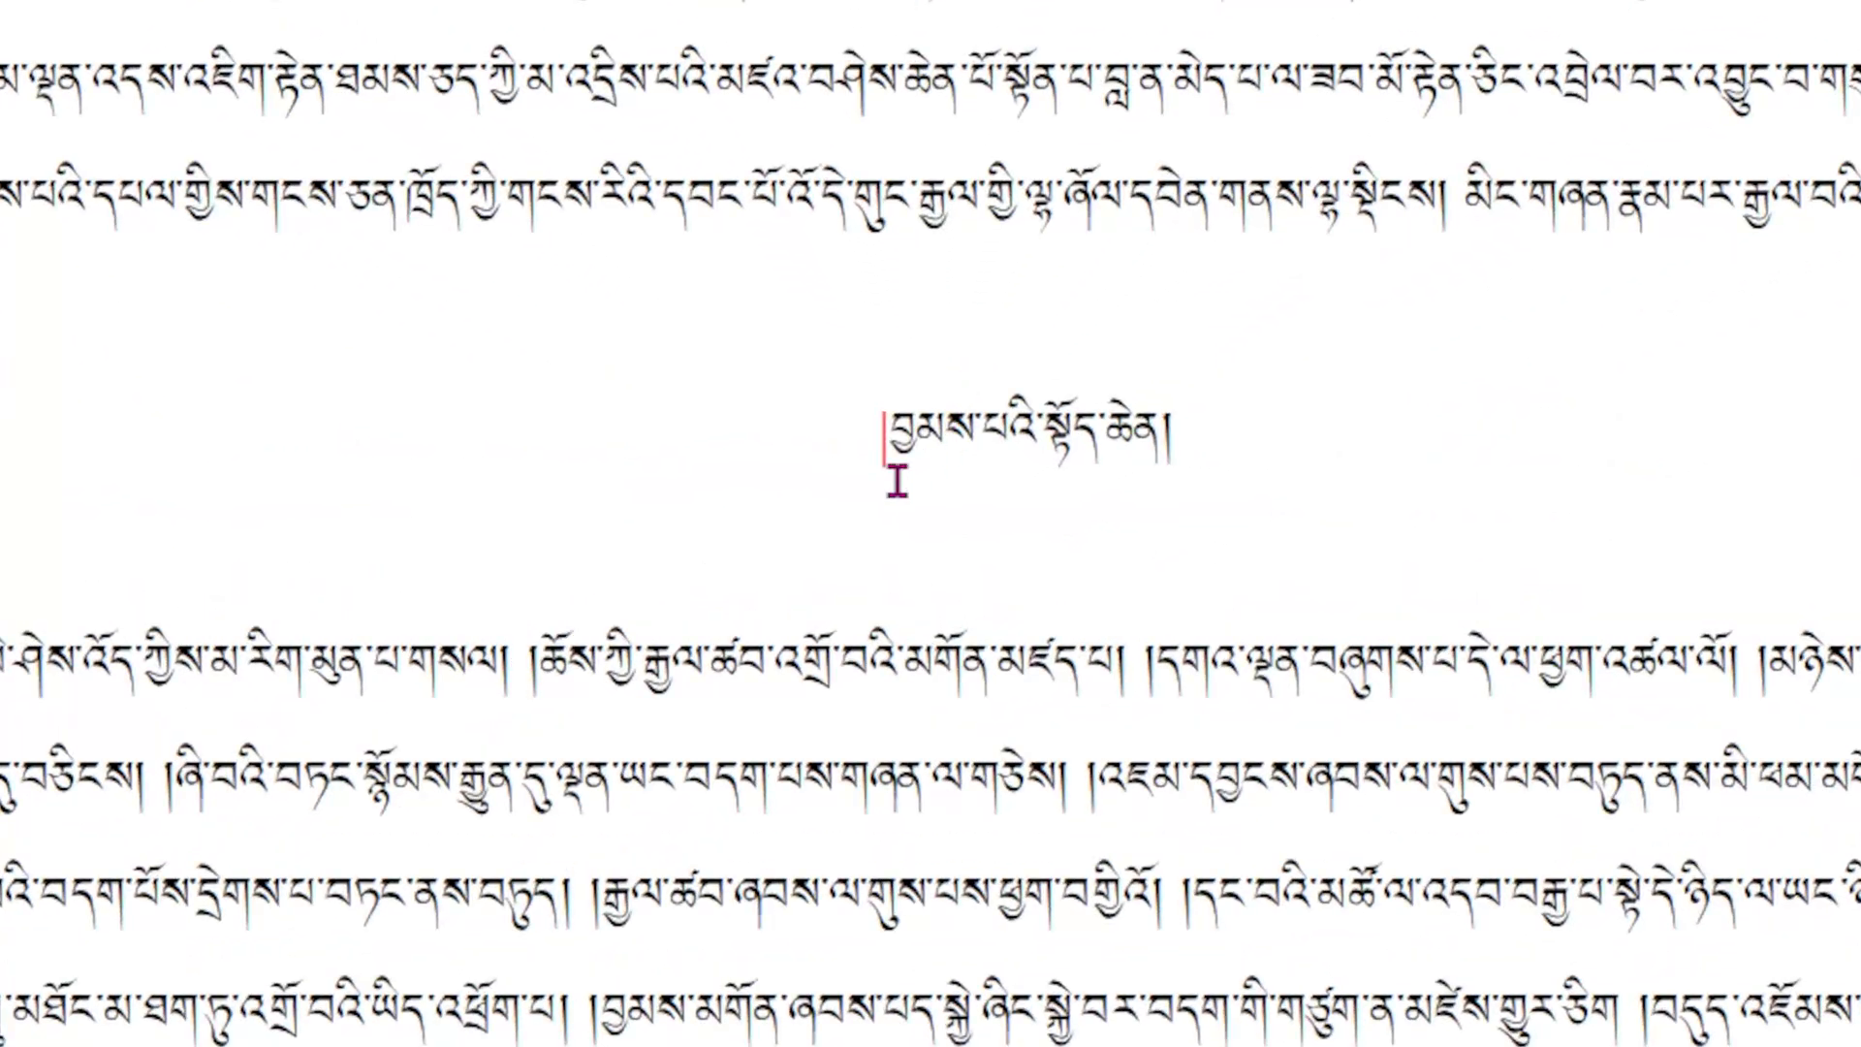
pyautogui.moveTo(906, 443); pyautogui.dragTo(888, 434)
pyautogui.click(905, 439)
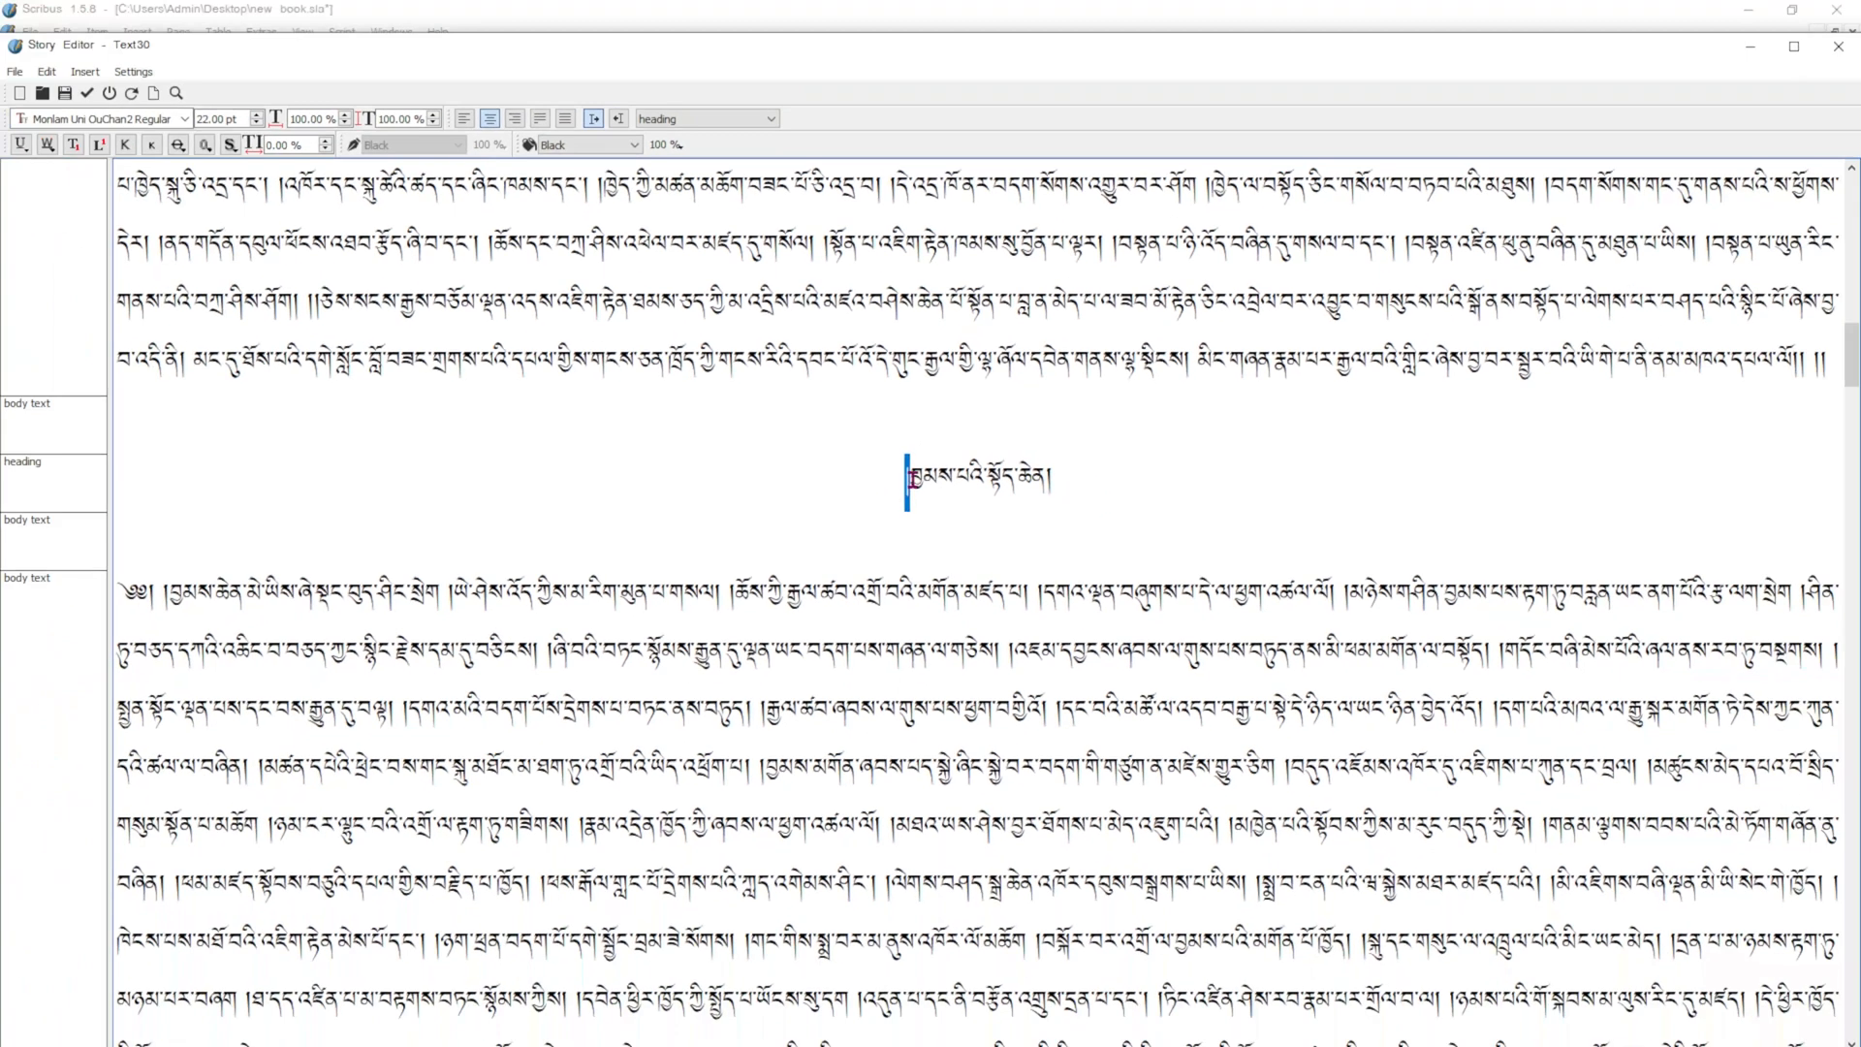
pyautogui.scroll(20, 977, 407)
pyautogui.scroll(2, 942, 418)
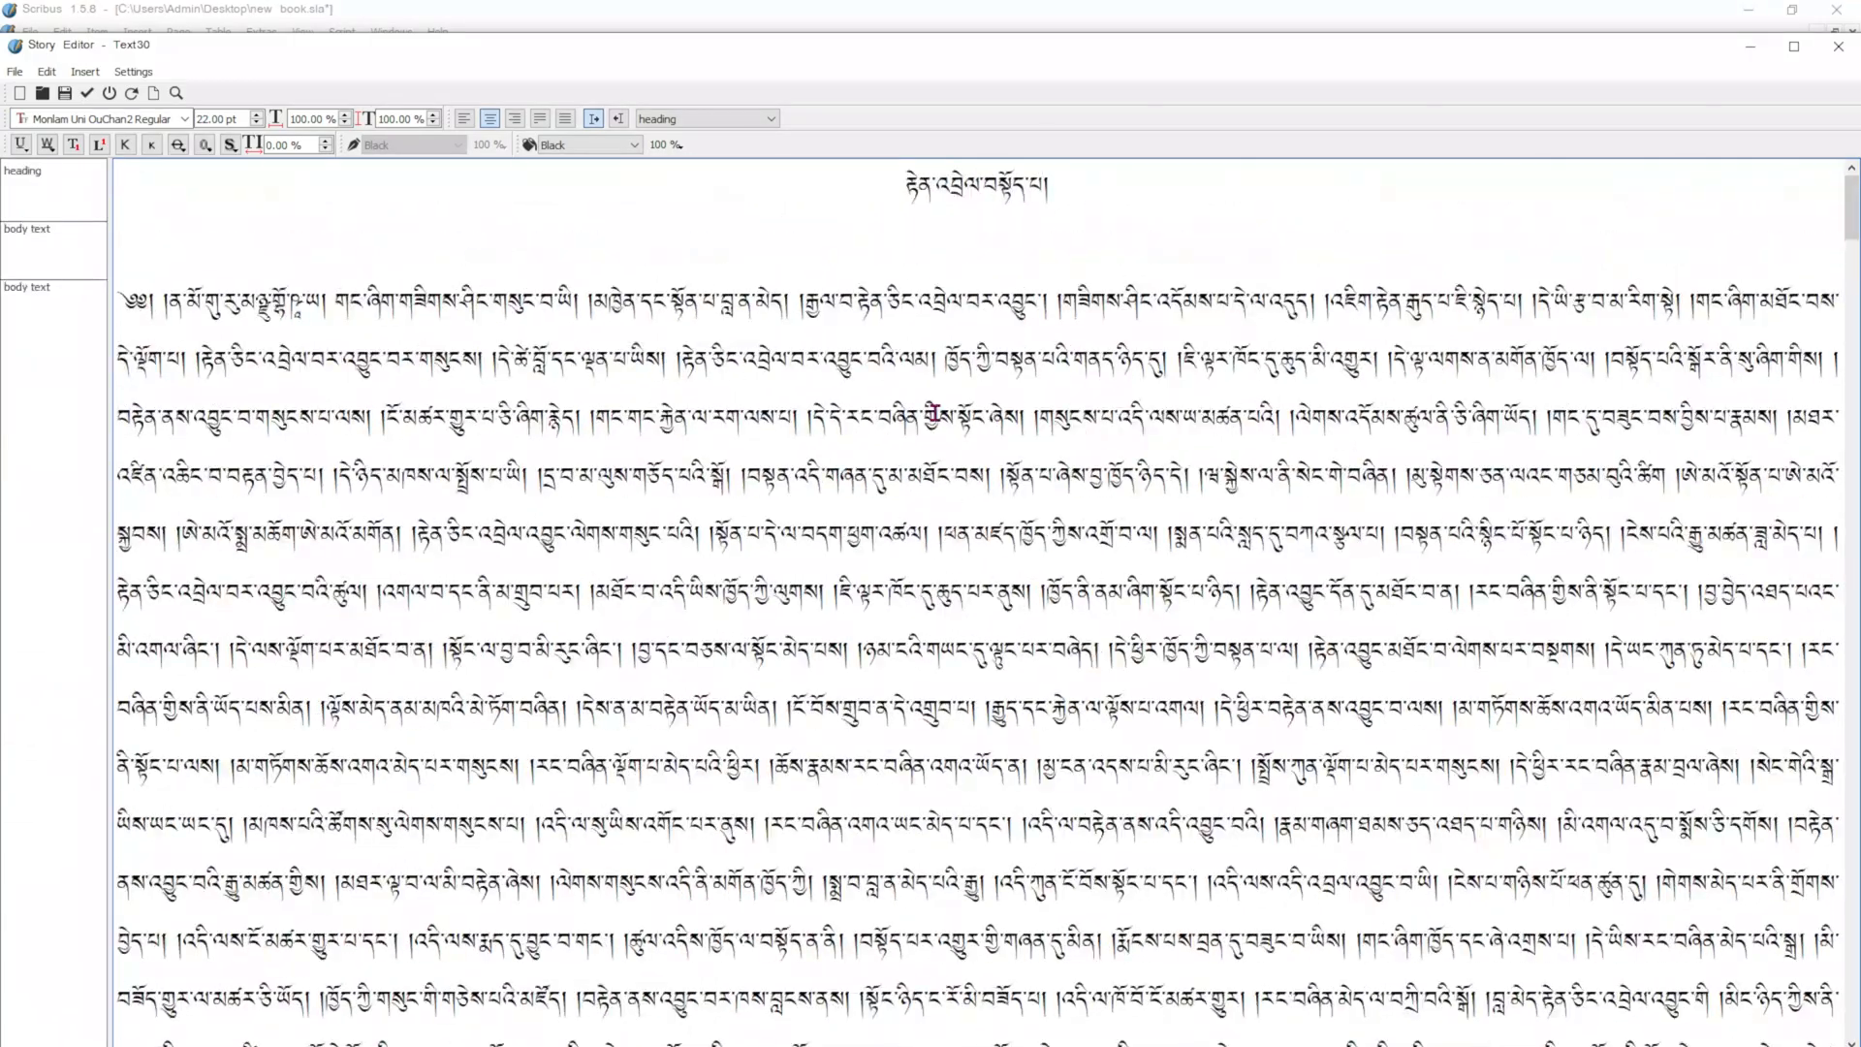
pyautogui.scroll(-15, 920, 387)
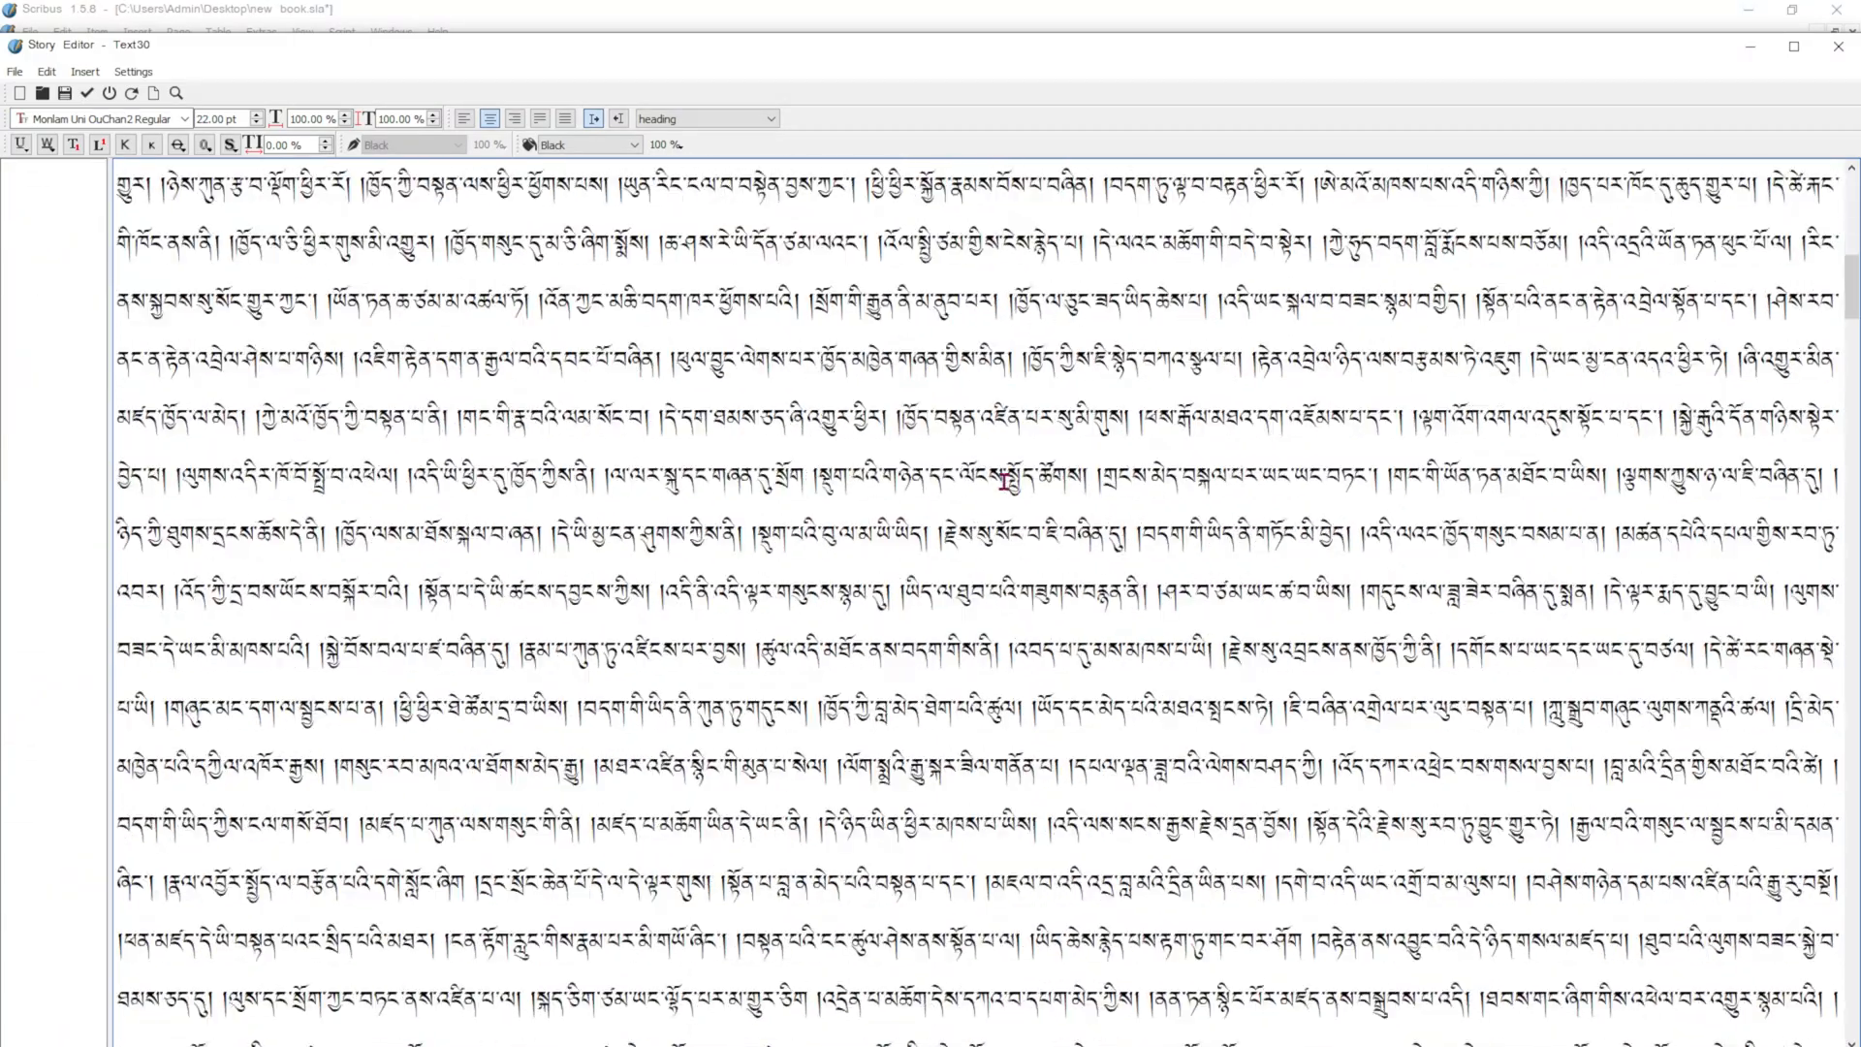
pyautogui.moveTo(926, 645)
pyautogui.mouseDown()
pyautogui.moveTo(909, 644)
pyautogui.moveTo(960, 642)
pyautogui.mouseUp()
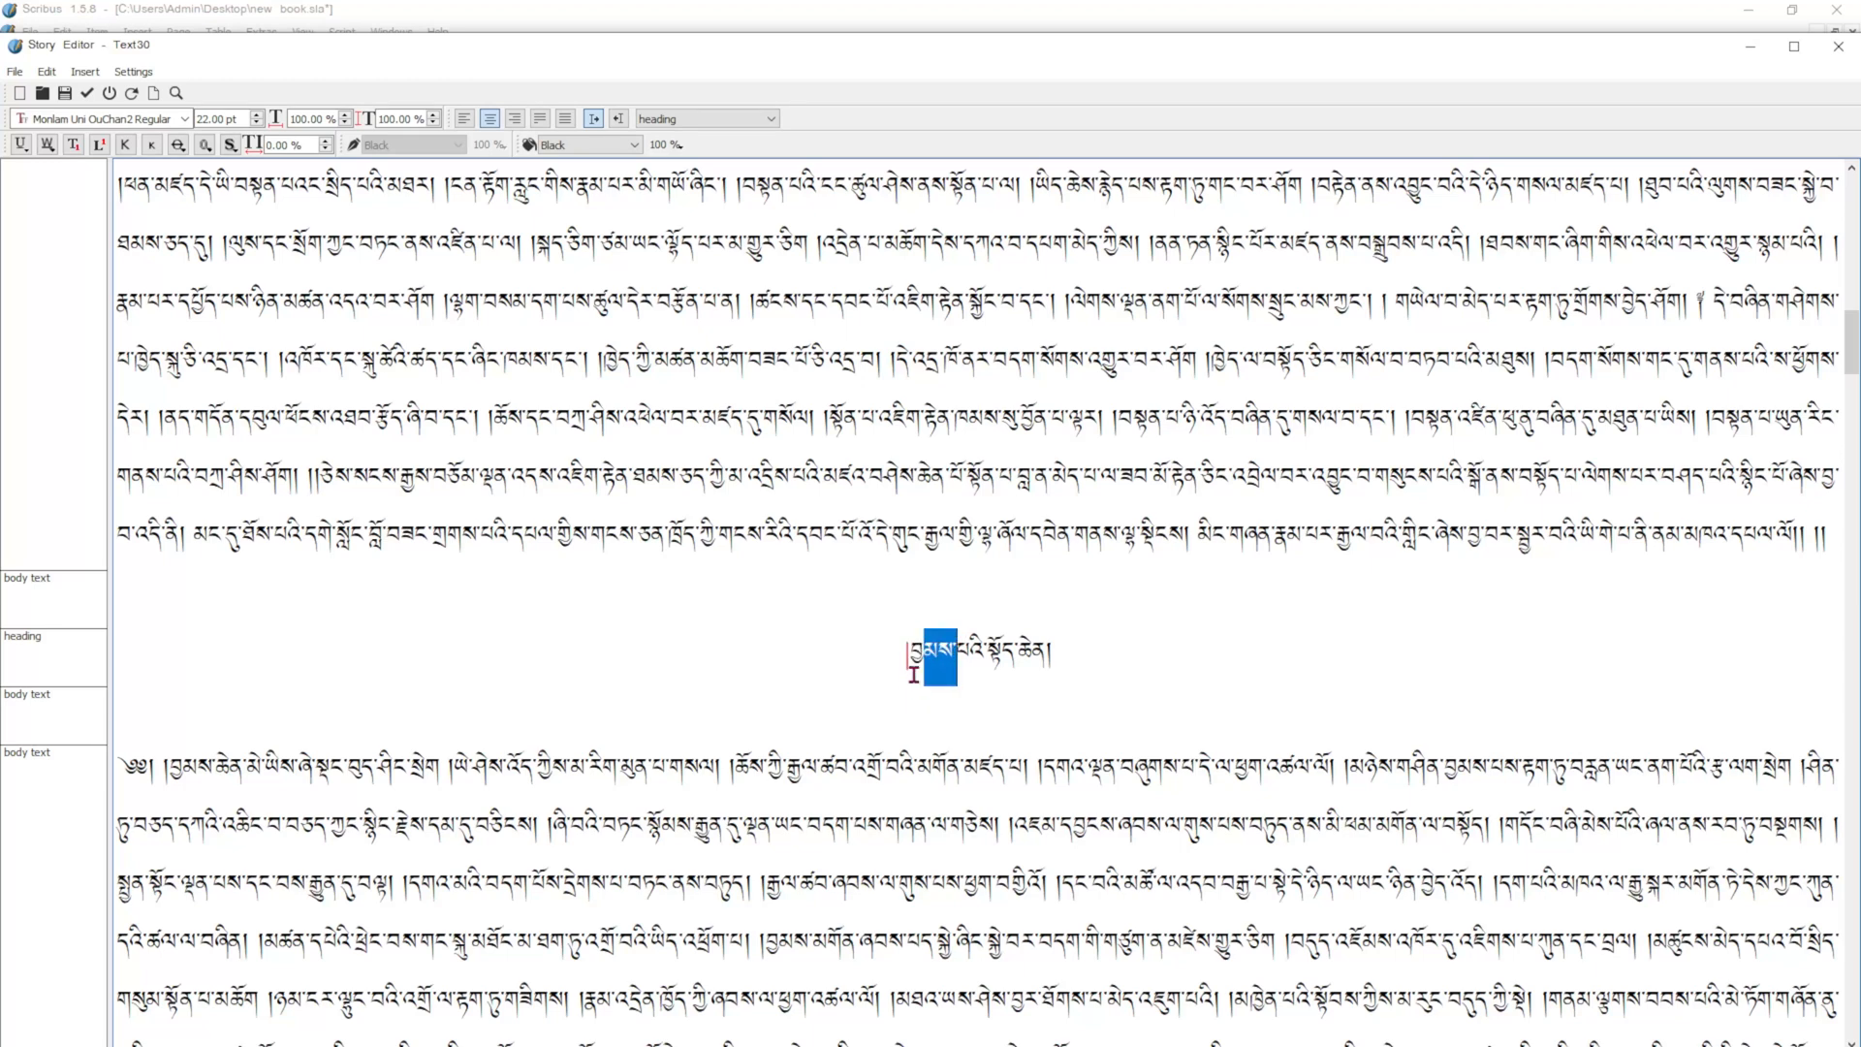
pyautogui.scroll(-10, 931, 669)
pyautogui.scroll(-15, 967, 650)
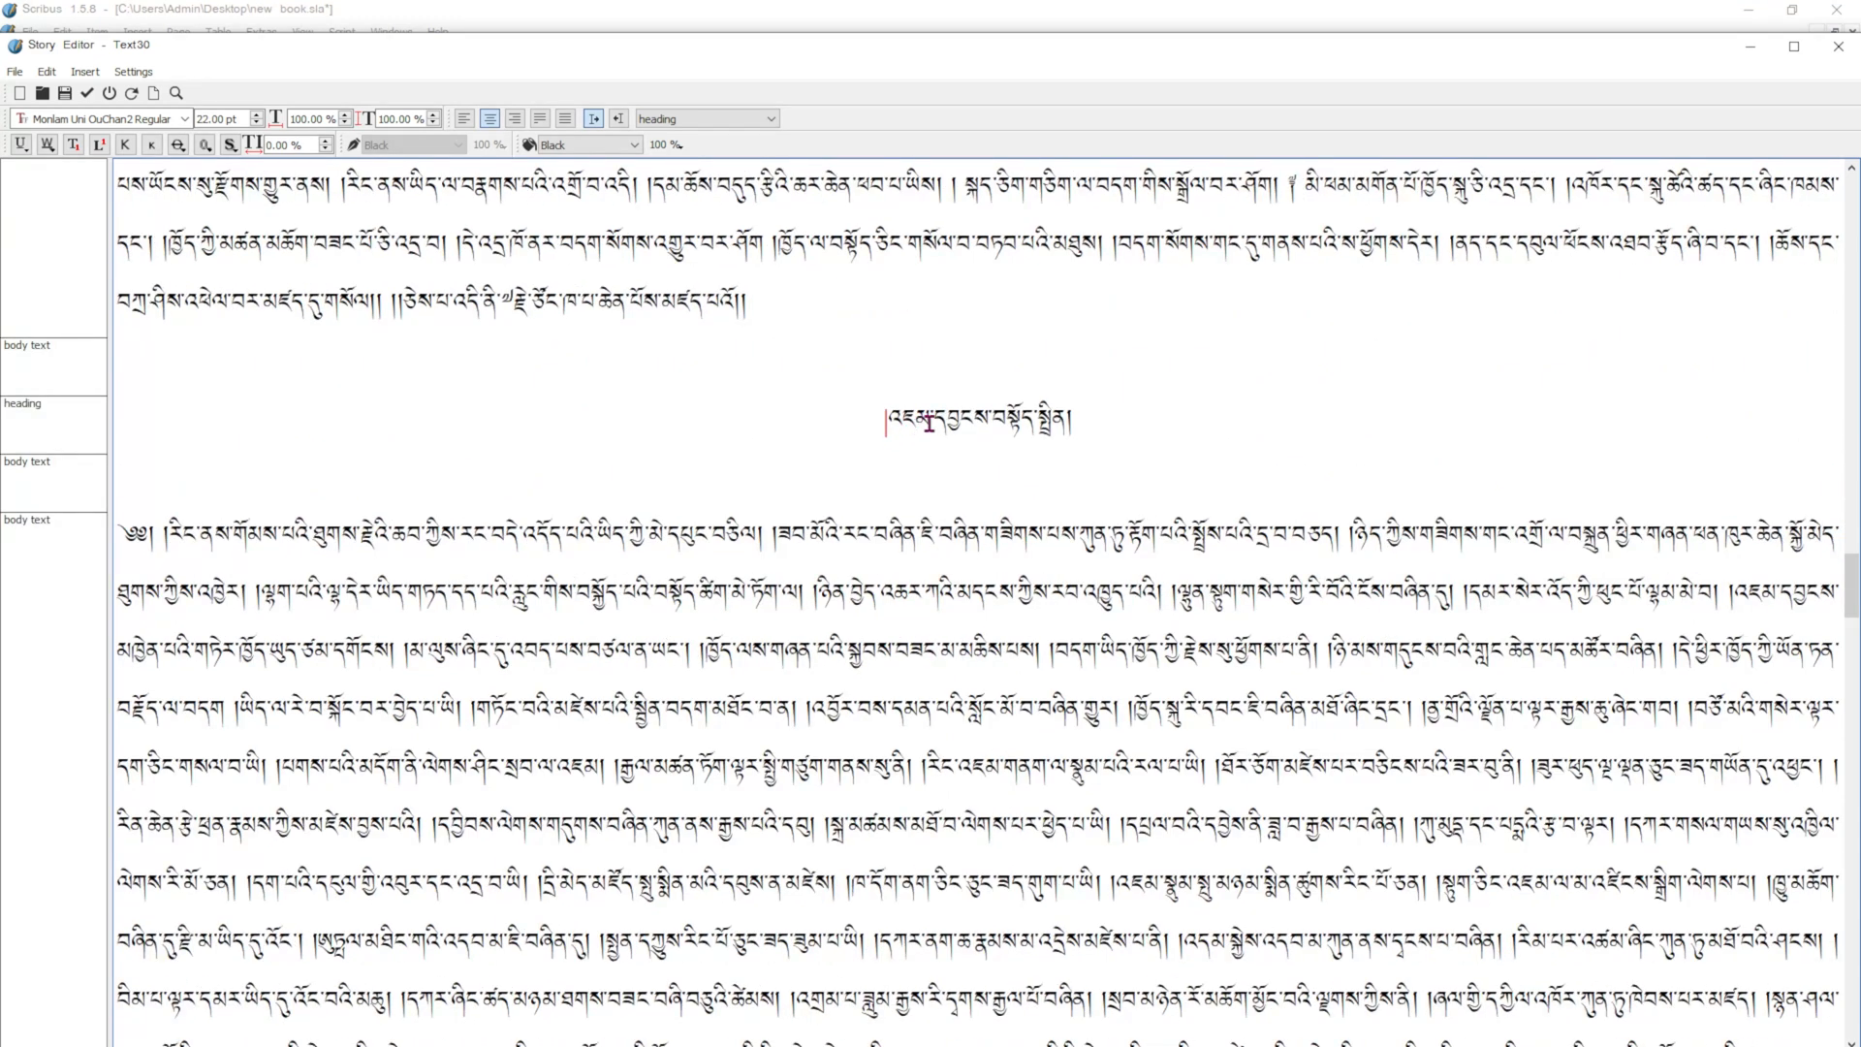
# Insert a frame break directly before the heading "རྟོགས་བརྗོད་མདུན་ལེགས་མ།" in the story text.
pyautogui.scroll(-1, 929, 424)
pyautogui.scroll(-20, 913, 385)
pyautogui.scroll(-14, 1030, 493)
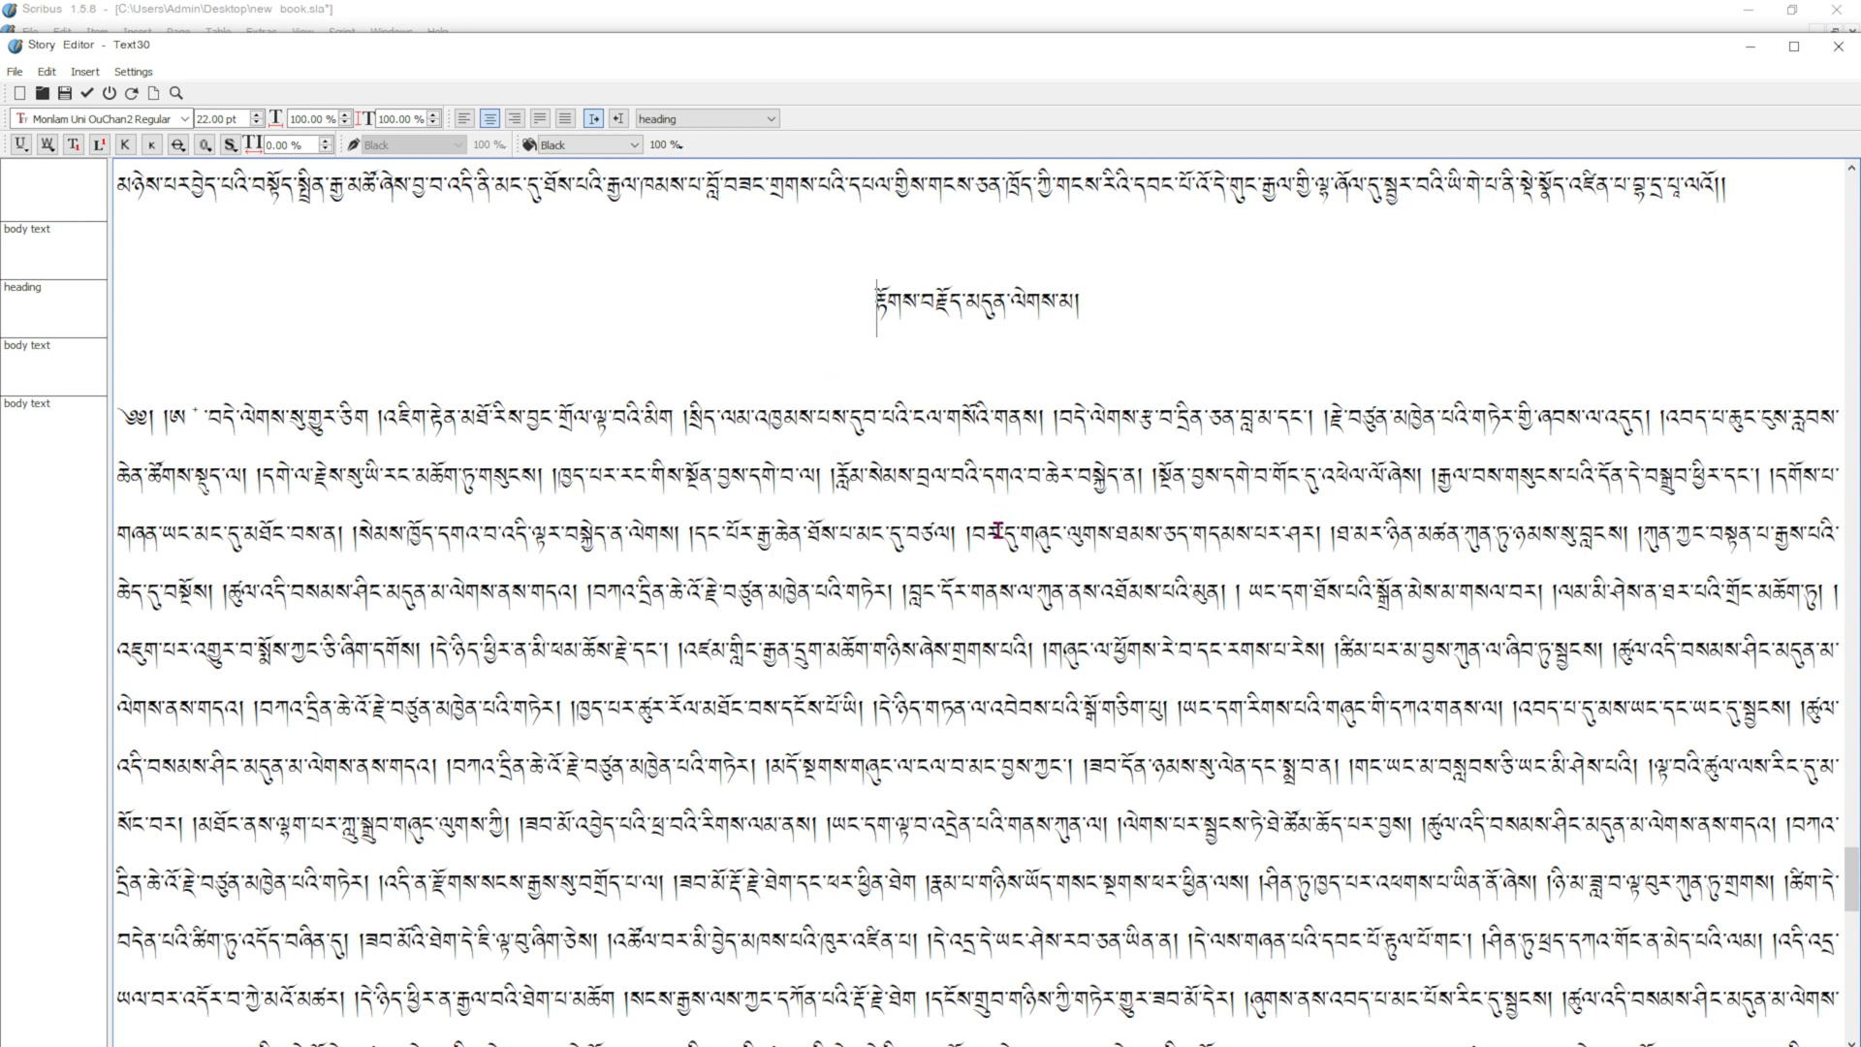
pyautogui.click(879, 308)
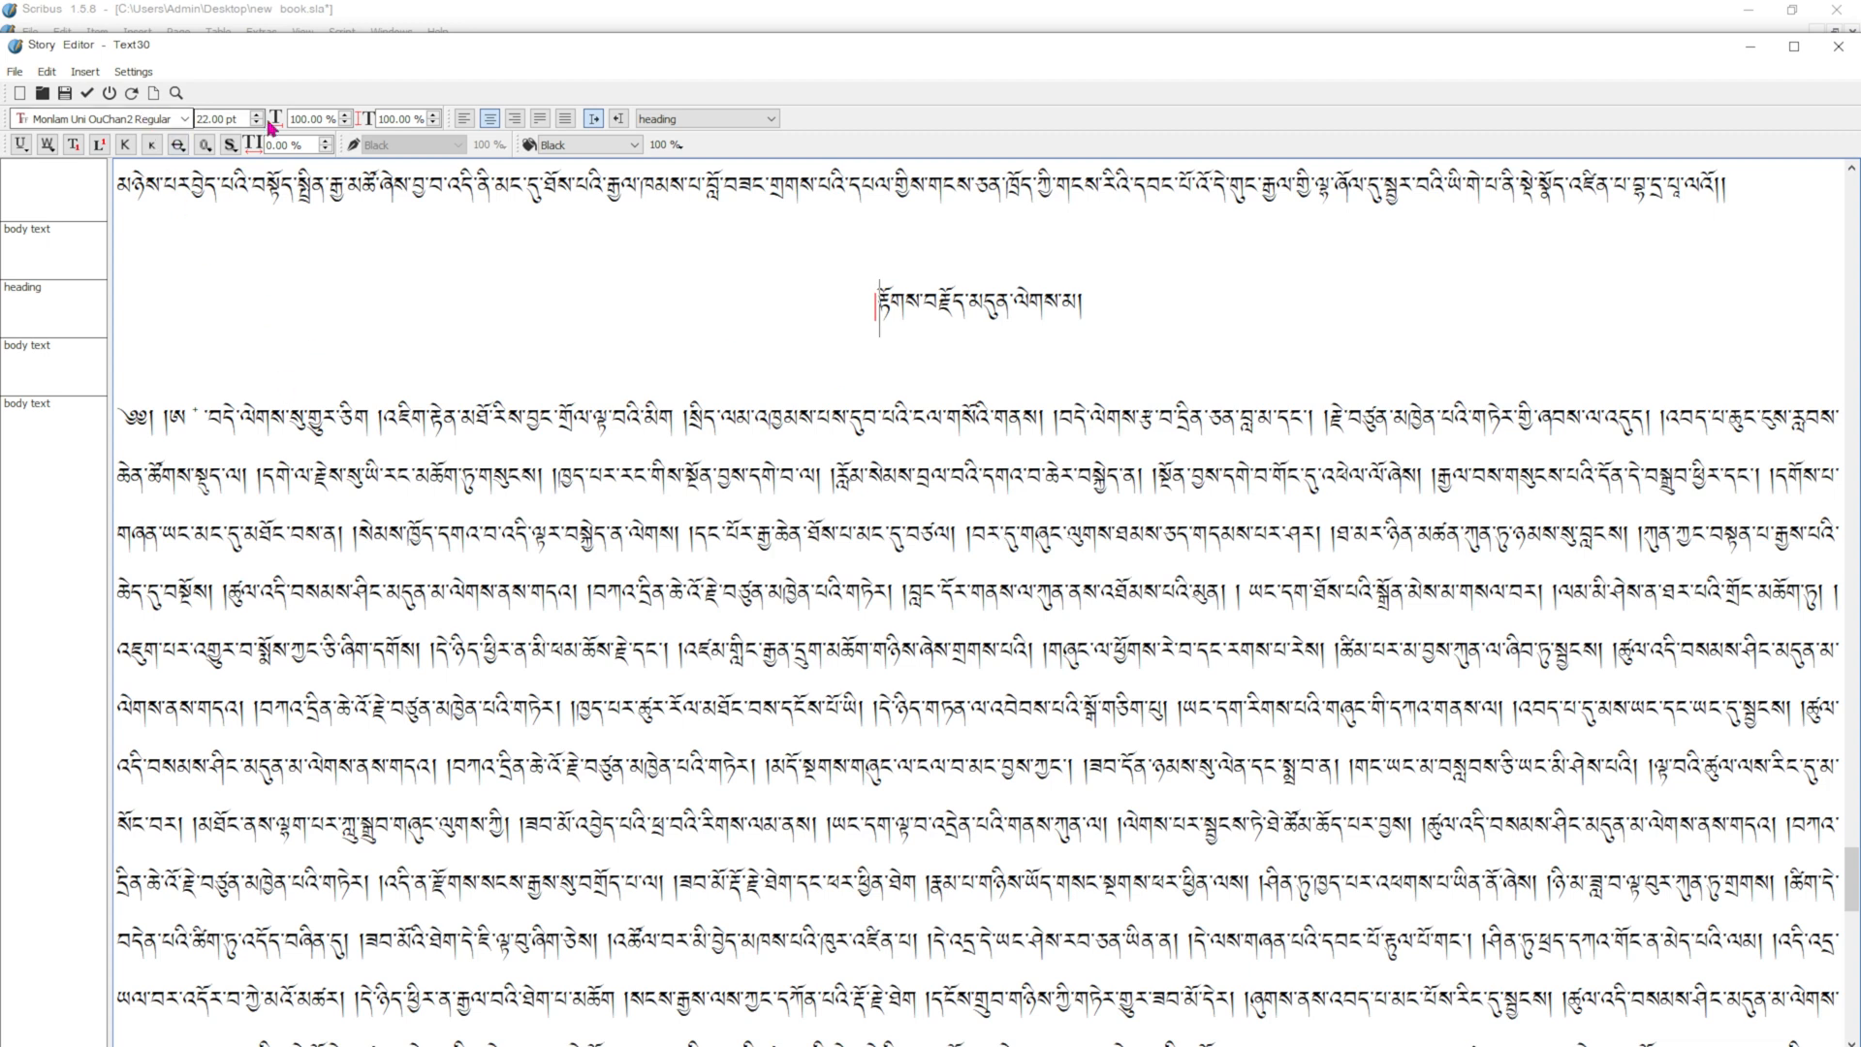
# Apply the story text changes to the frame and return to the document layout.
pyautogui.click(1794, 46)
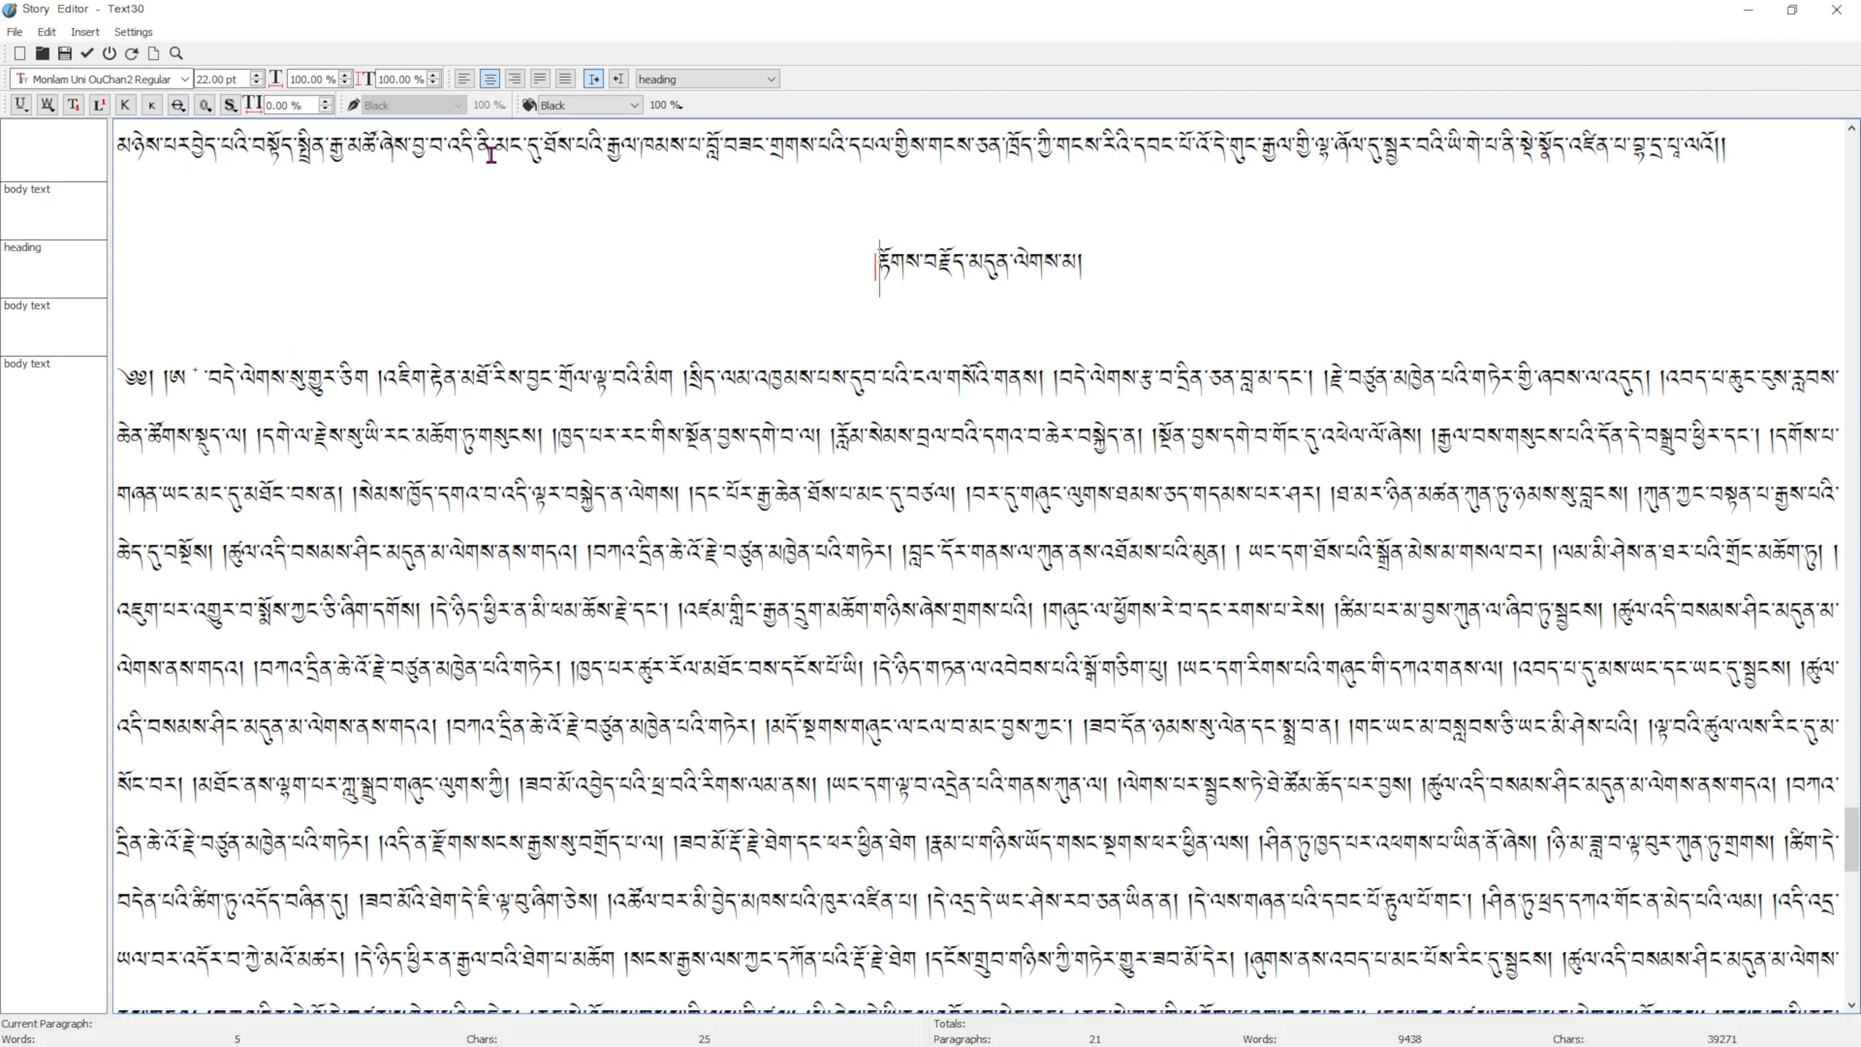
pyautogui.click(1791, 9)
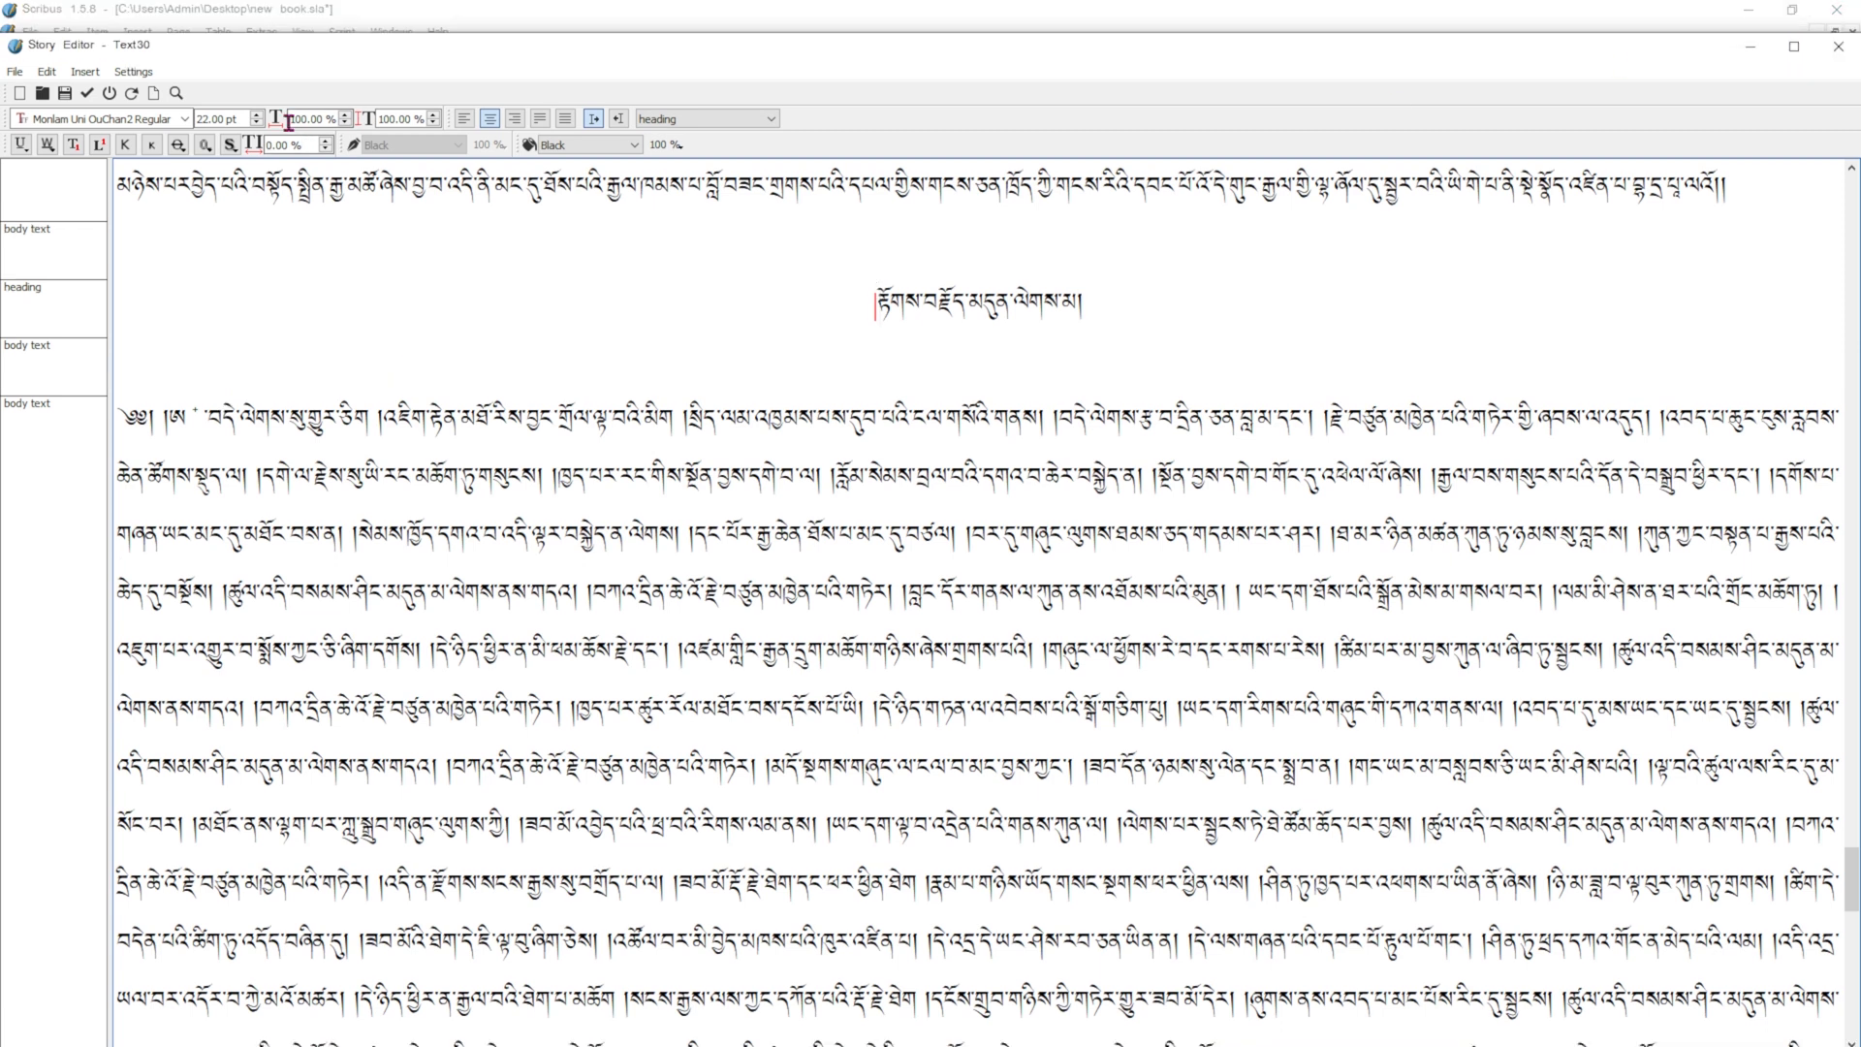
pyautogui.click(87, 93)
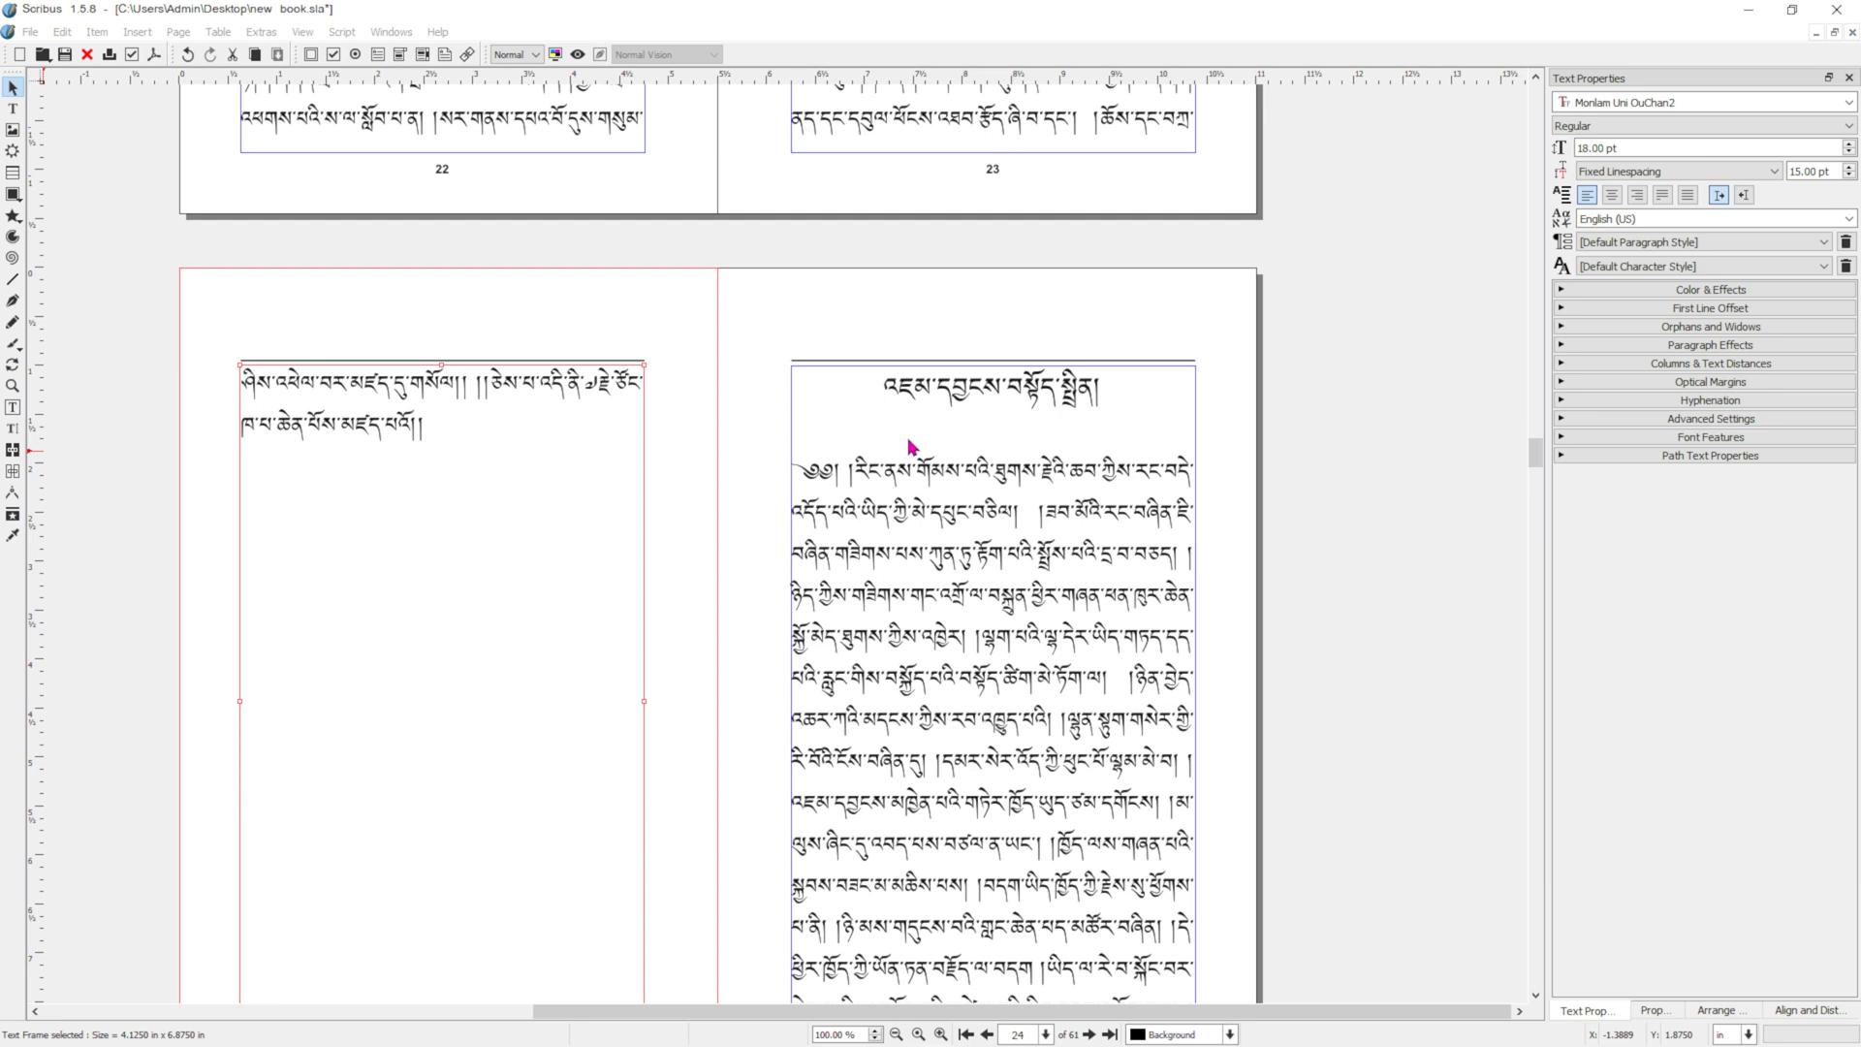
pyautogui.scroll(-12, 909, 445)
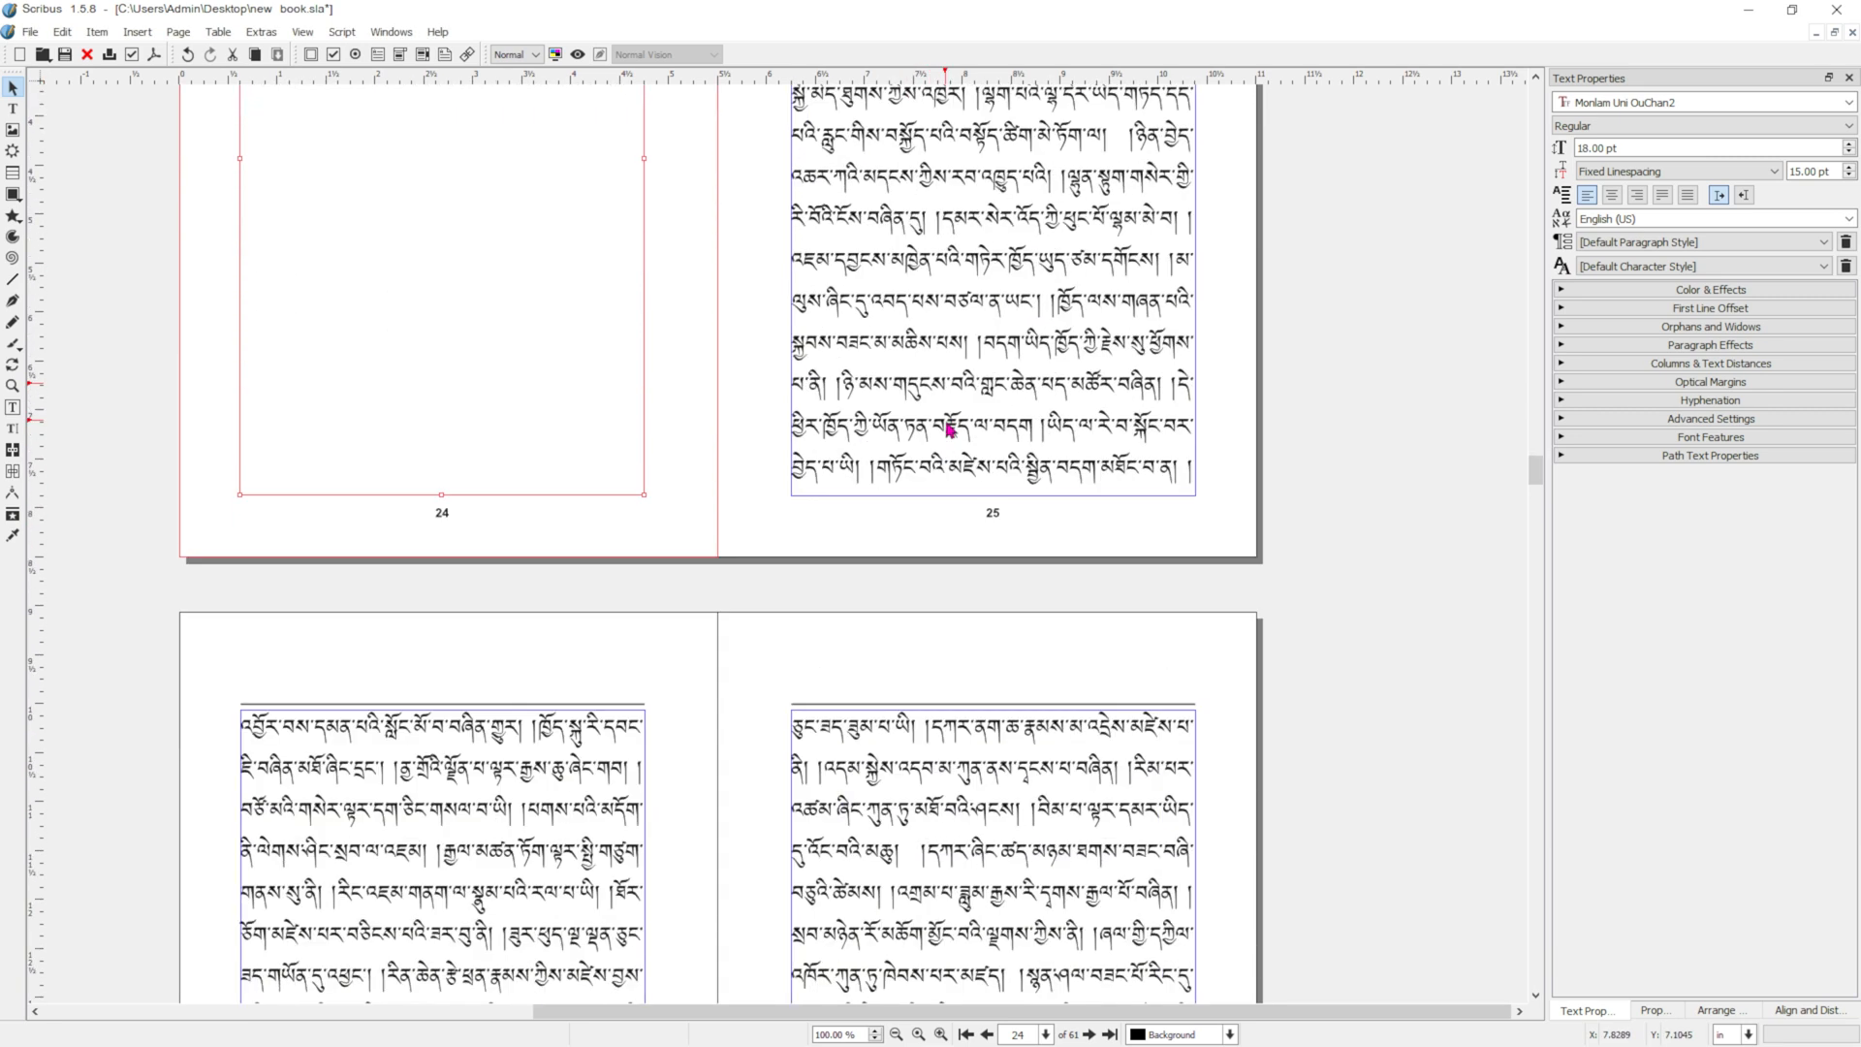
# Insert a frame break before the heading "རྟོགས་བརྗོད་མདུན་ལེགས་མ།" on page 42 to move the chapter to page 43.
pyautogui.scroll(-15, 981, 421)
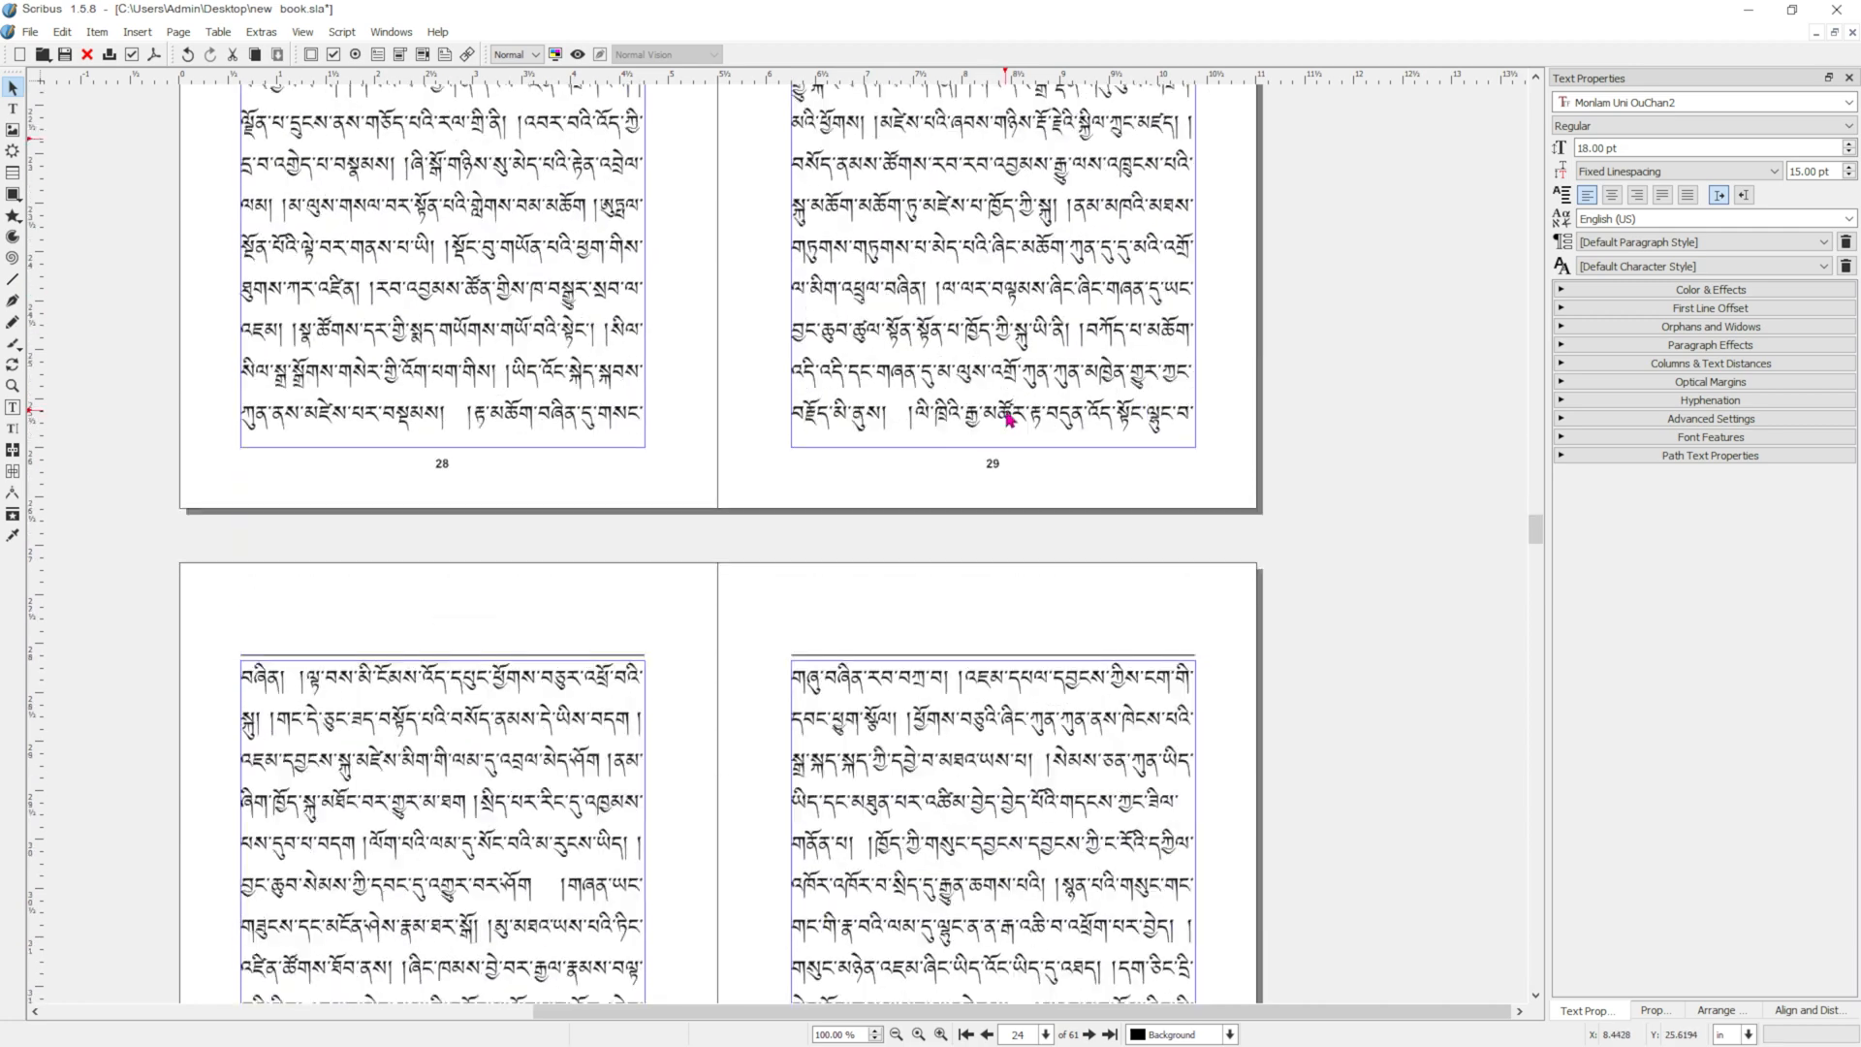
pyautogui.scroll(-20, 1053, 417)
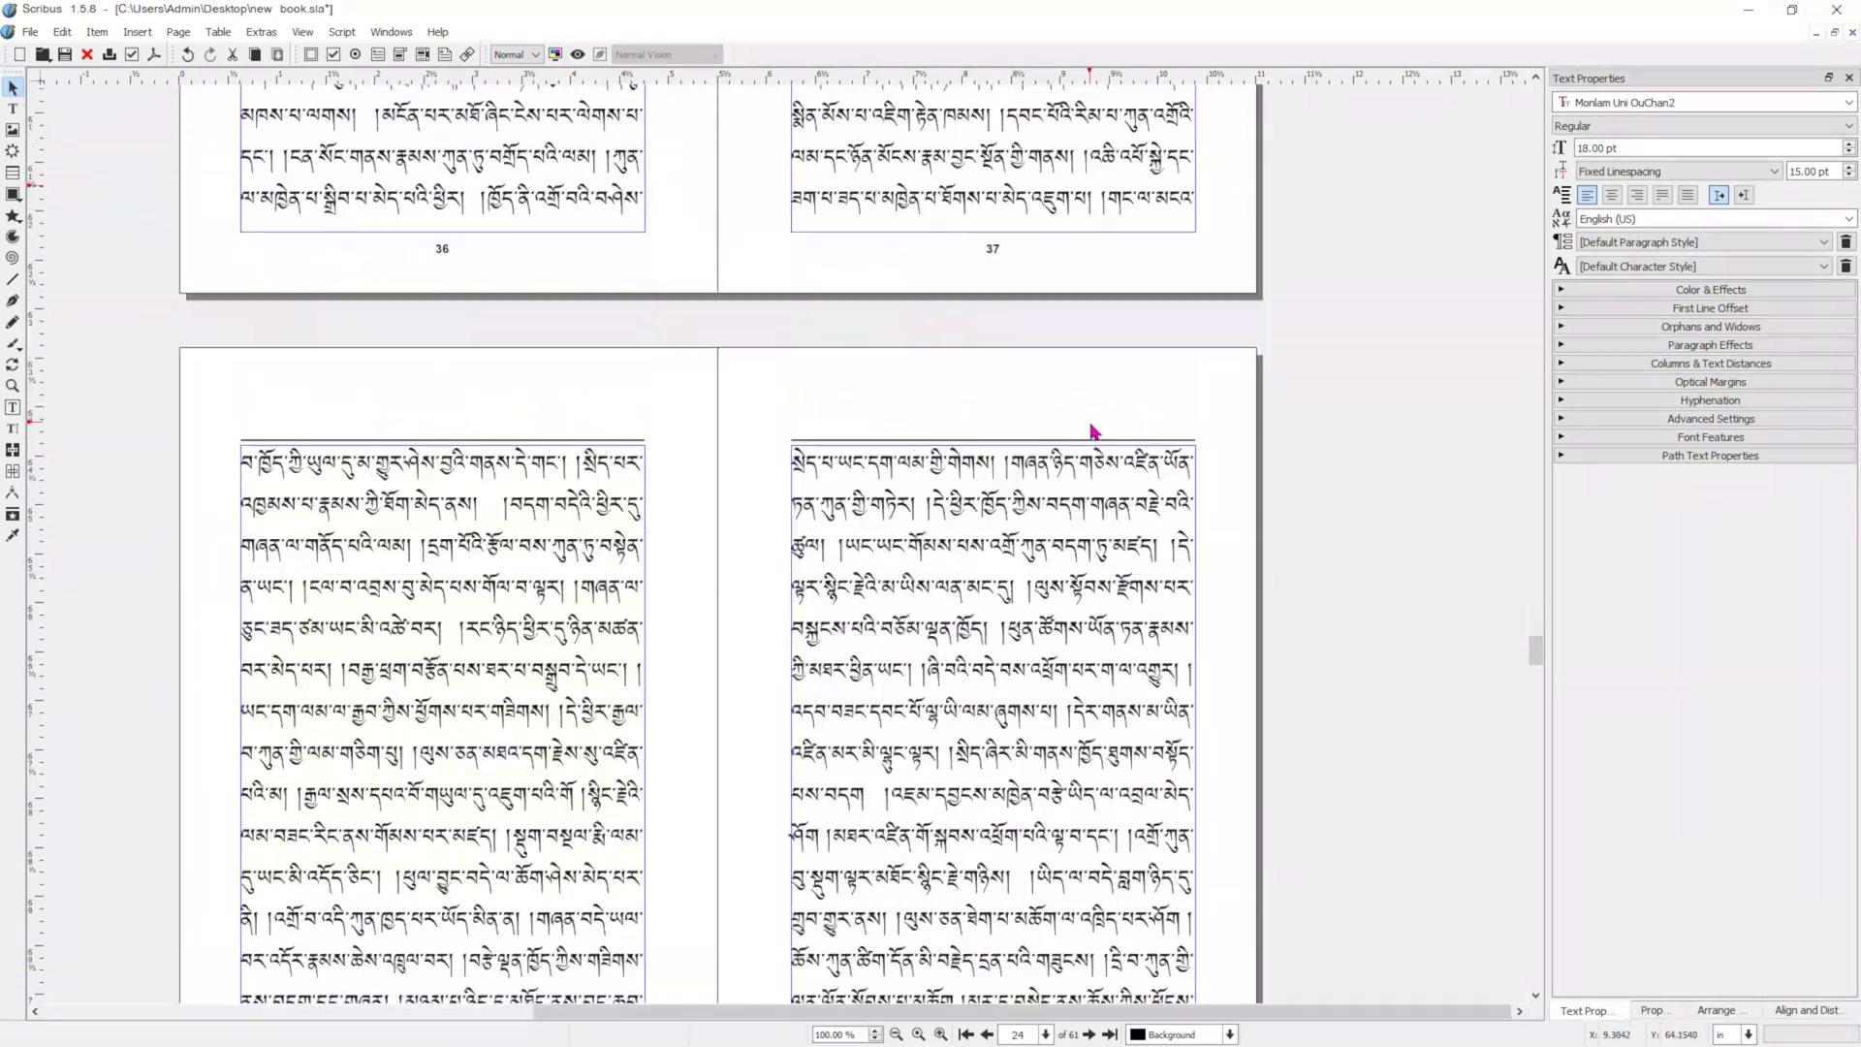
pyautogui.scroll(-3, 1090, 435)
pyautogui.scroll(2, 930, 407)
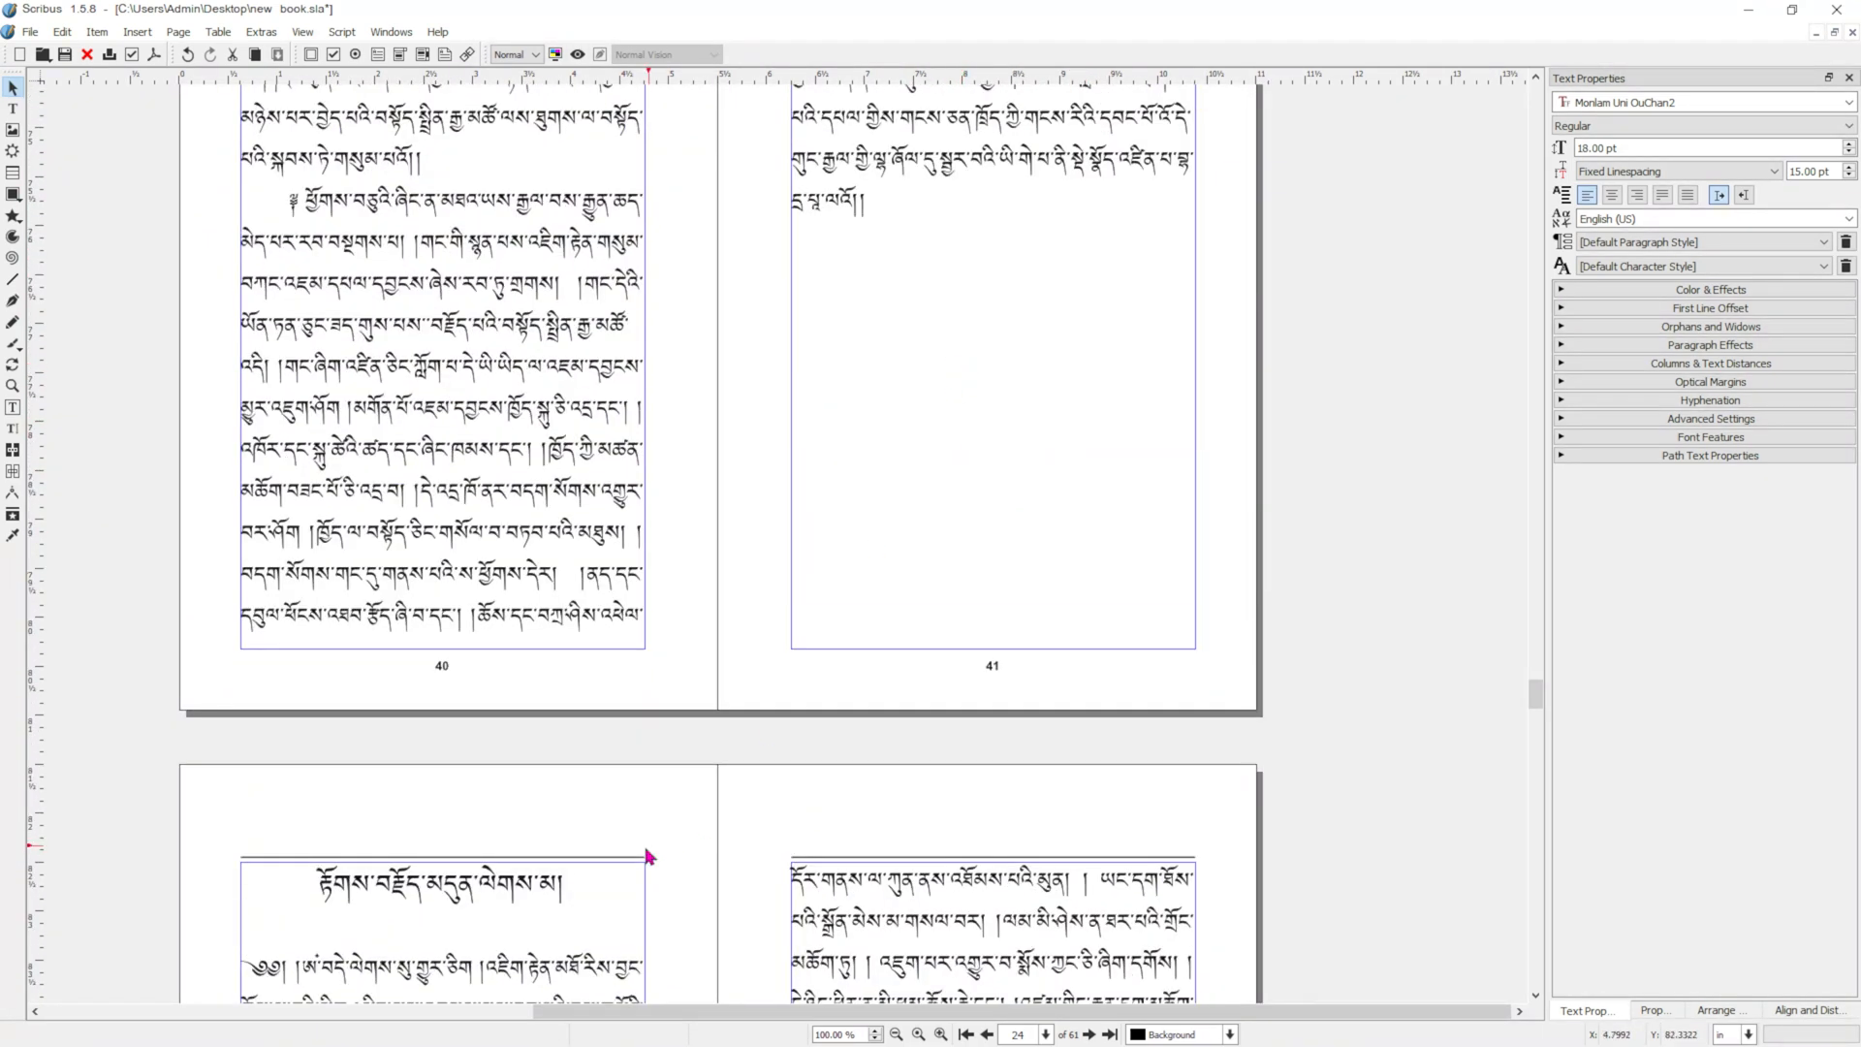
pyautogui.scroll(-5, 632, 858)
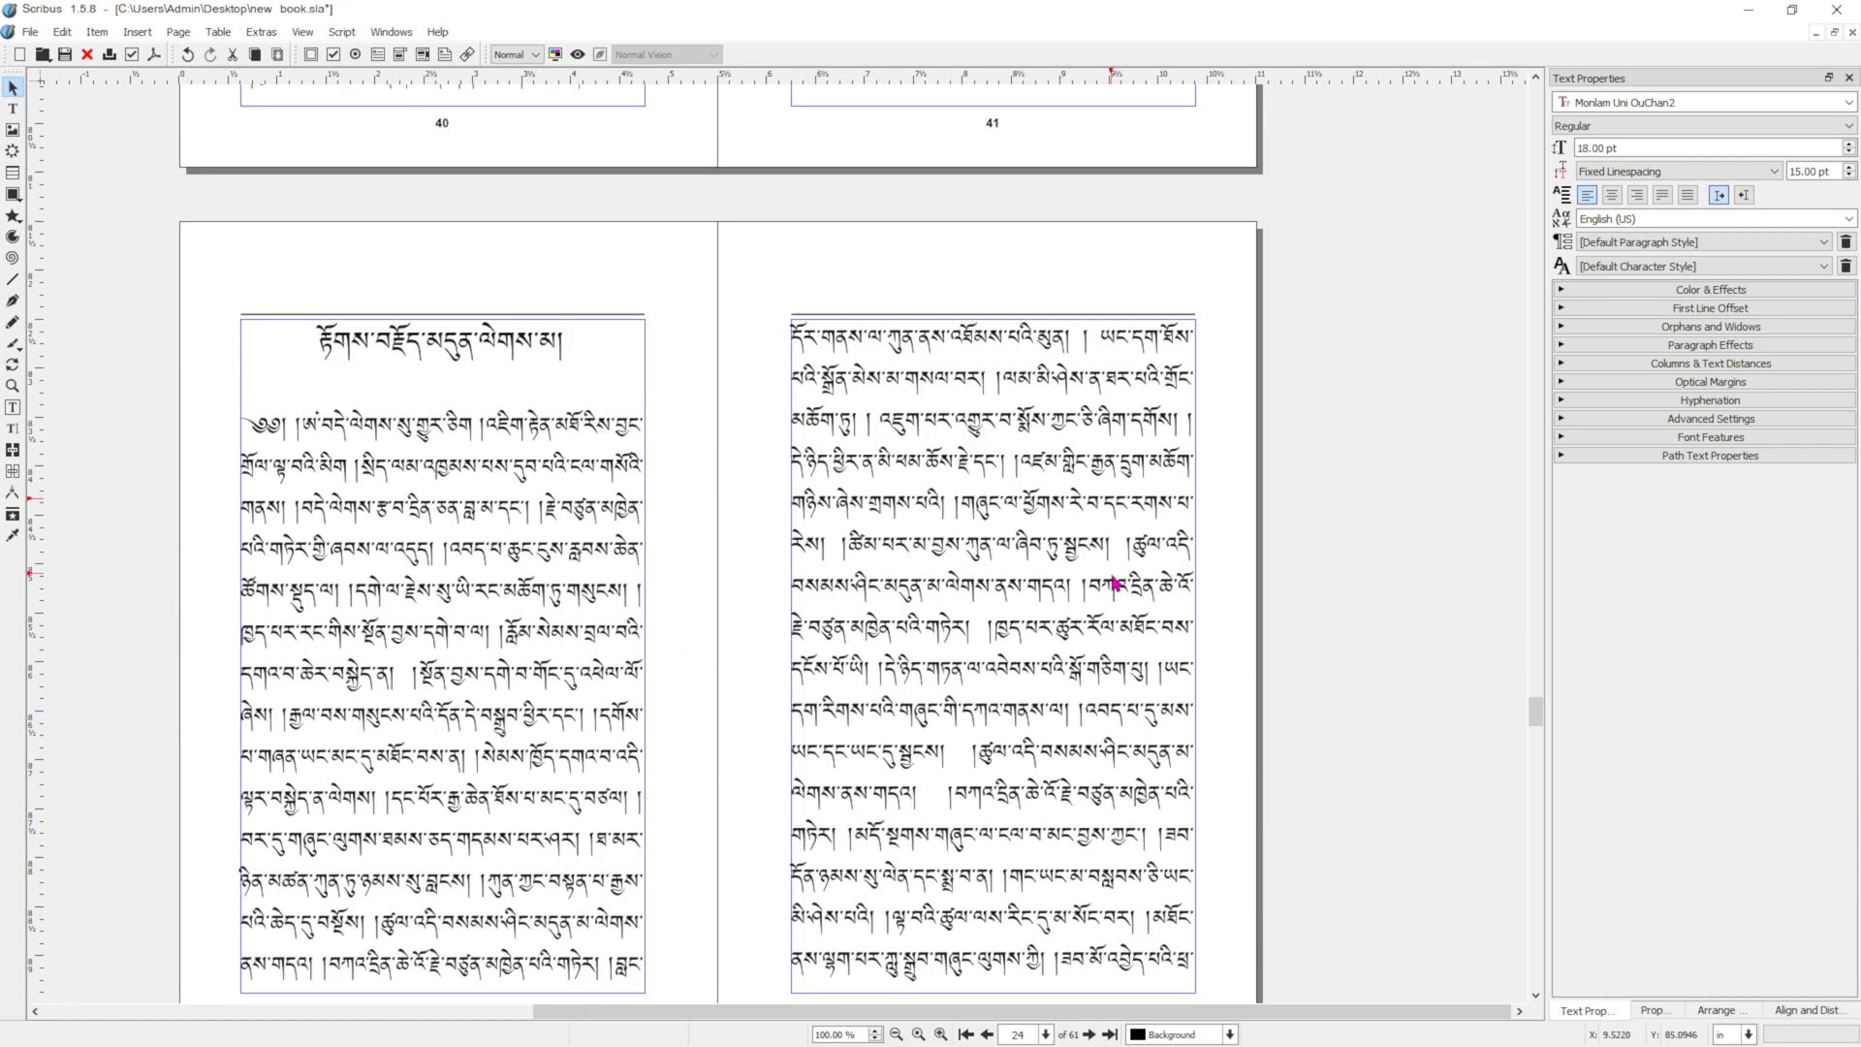
pyautogui.doubleClick(289, 368)
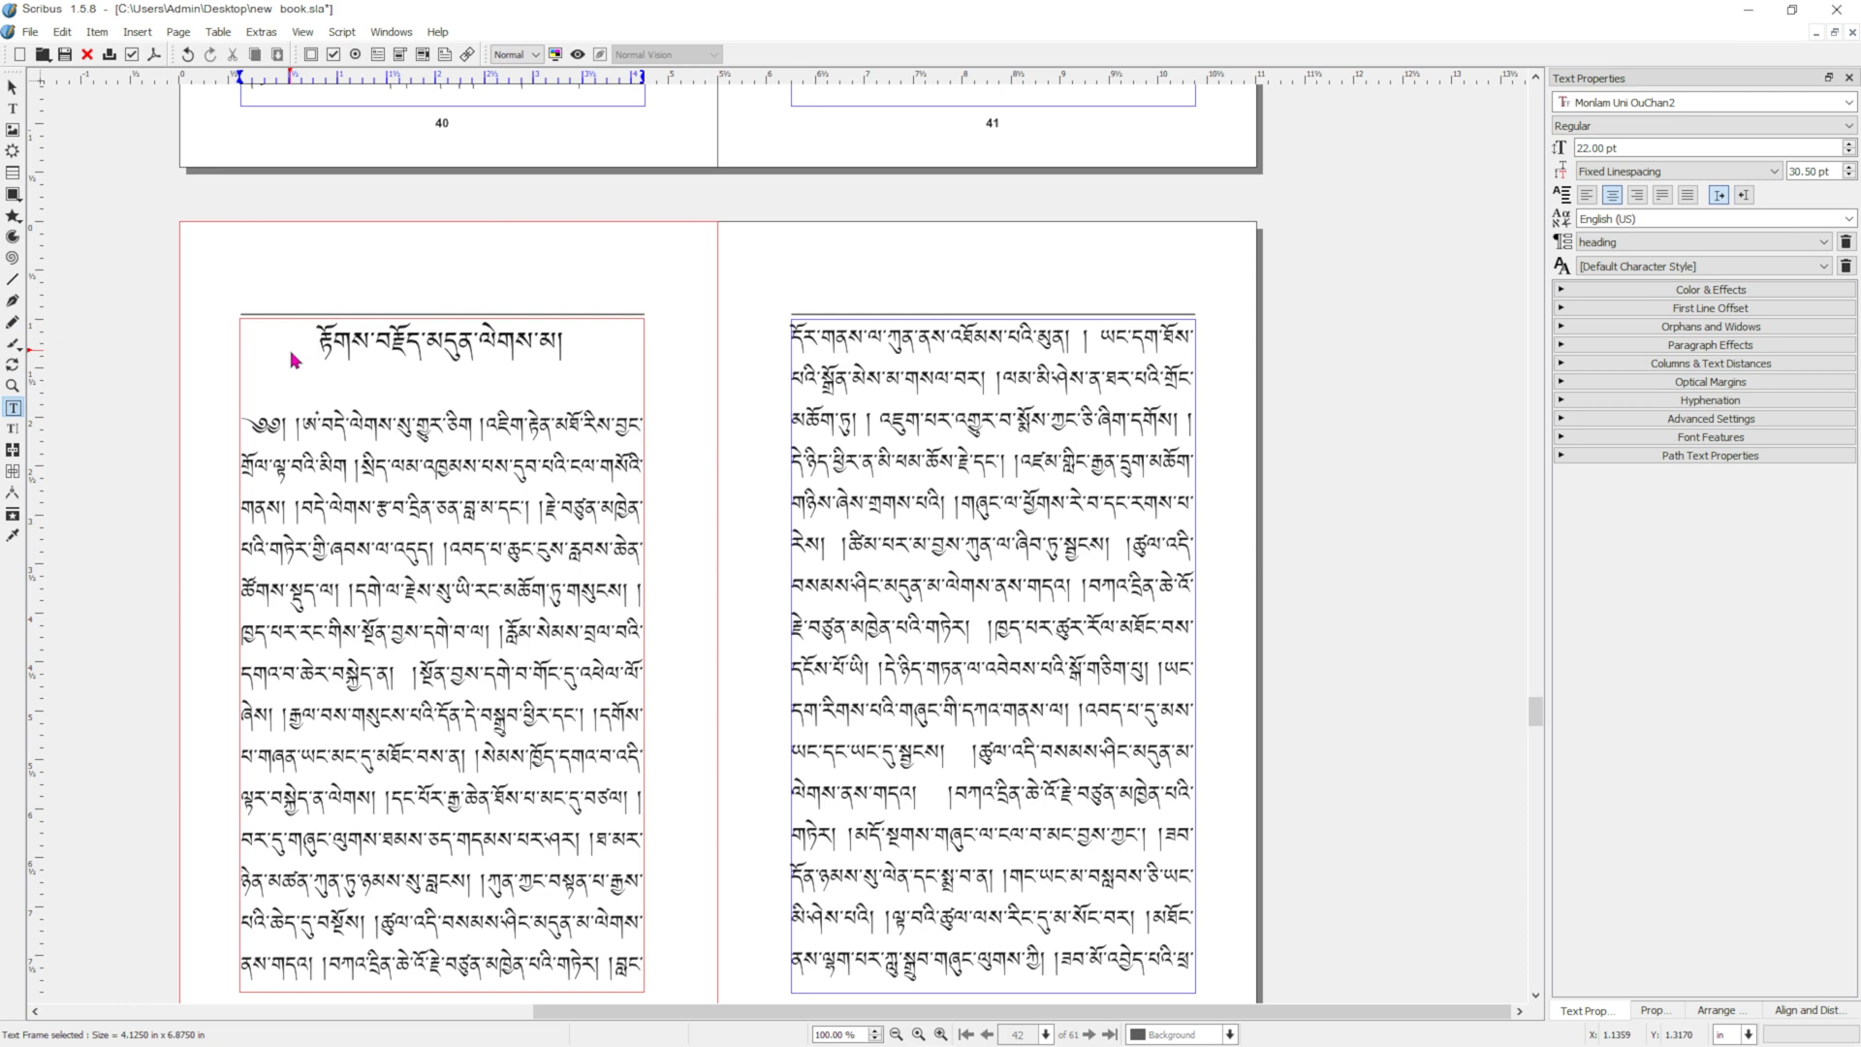
pyautogui.hotkey('ctrl', 'a')
pyautogui.press('Delete')
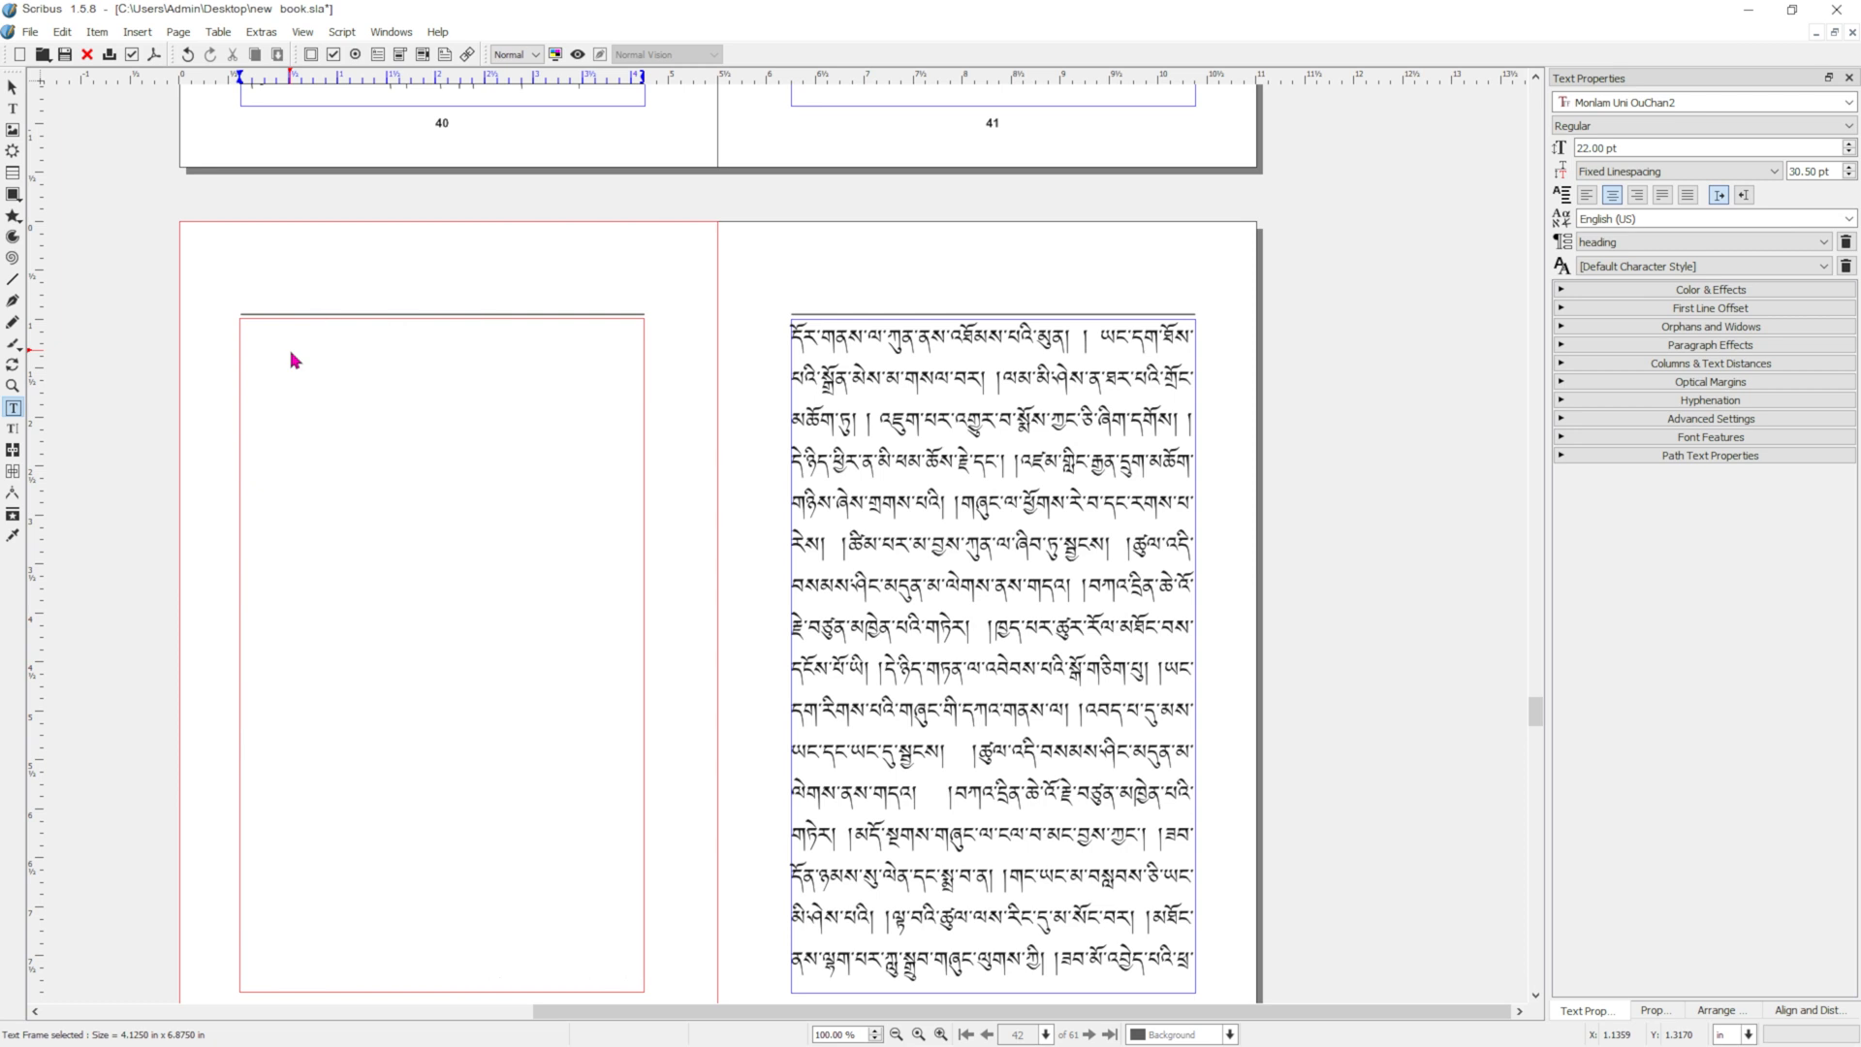
pyautogui.scroll(5, 1032, 560)
pyautogui.scroll(2, 1017, 552)
pyautogui.scroll(-6, 1018, 552)
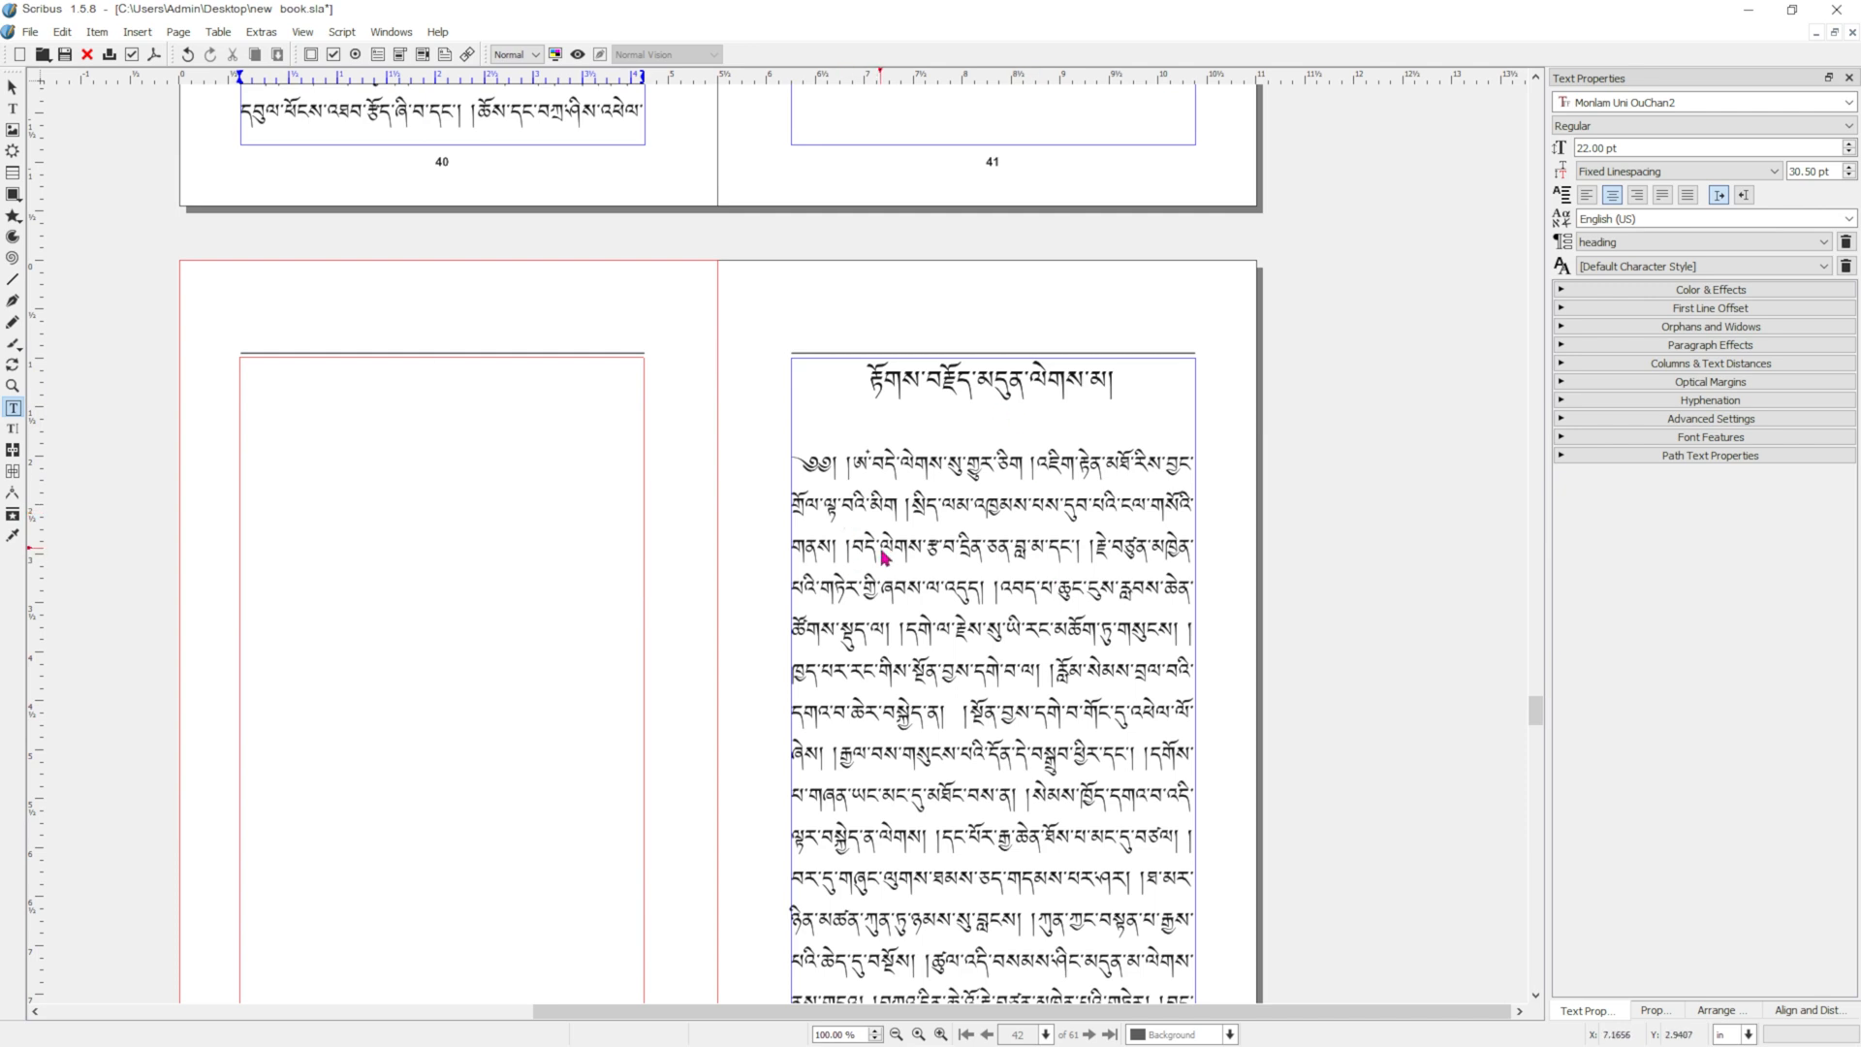
pyautogui.scroll(-15, 930, 538)
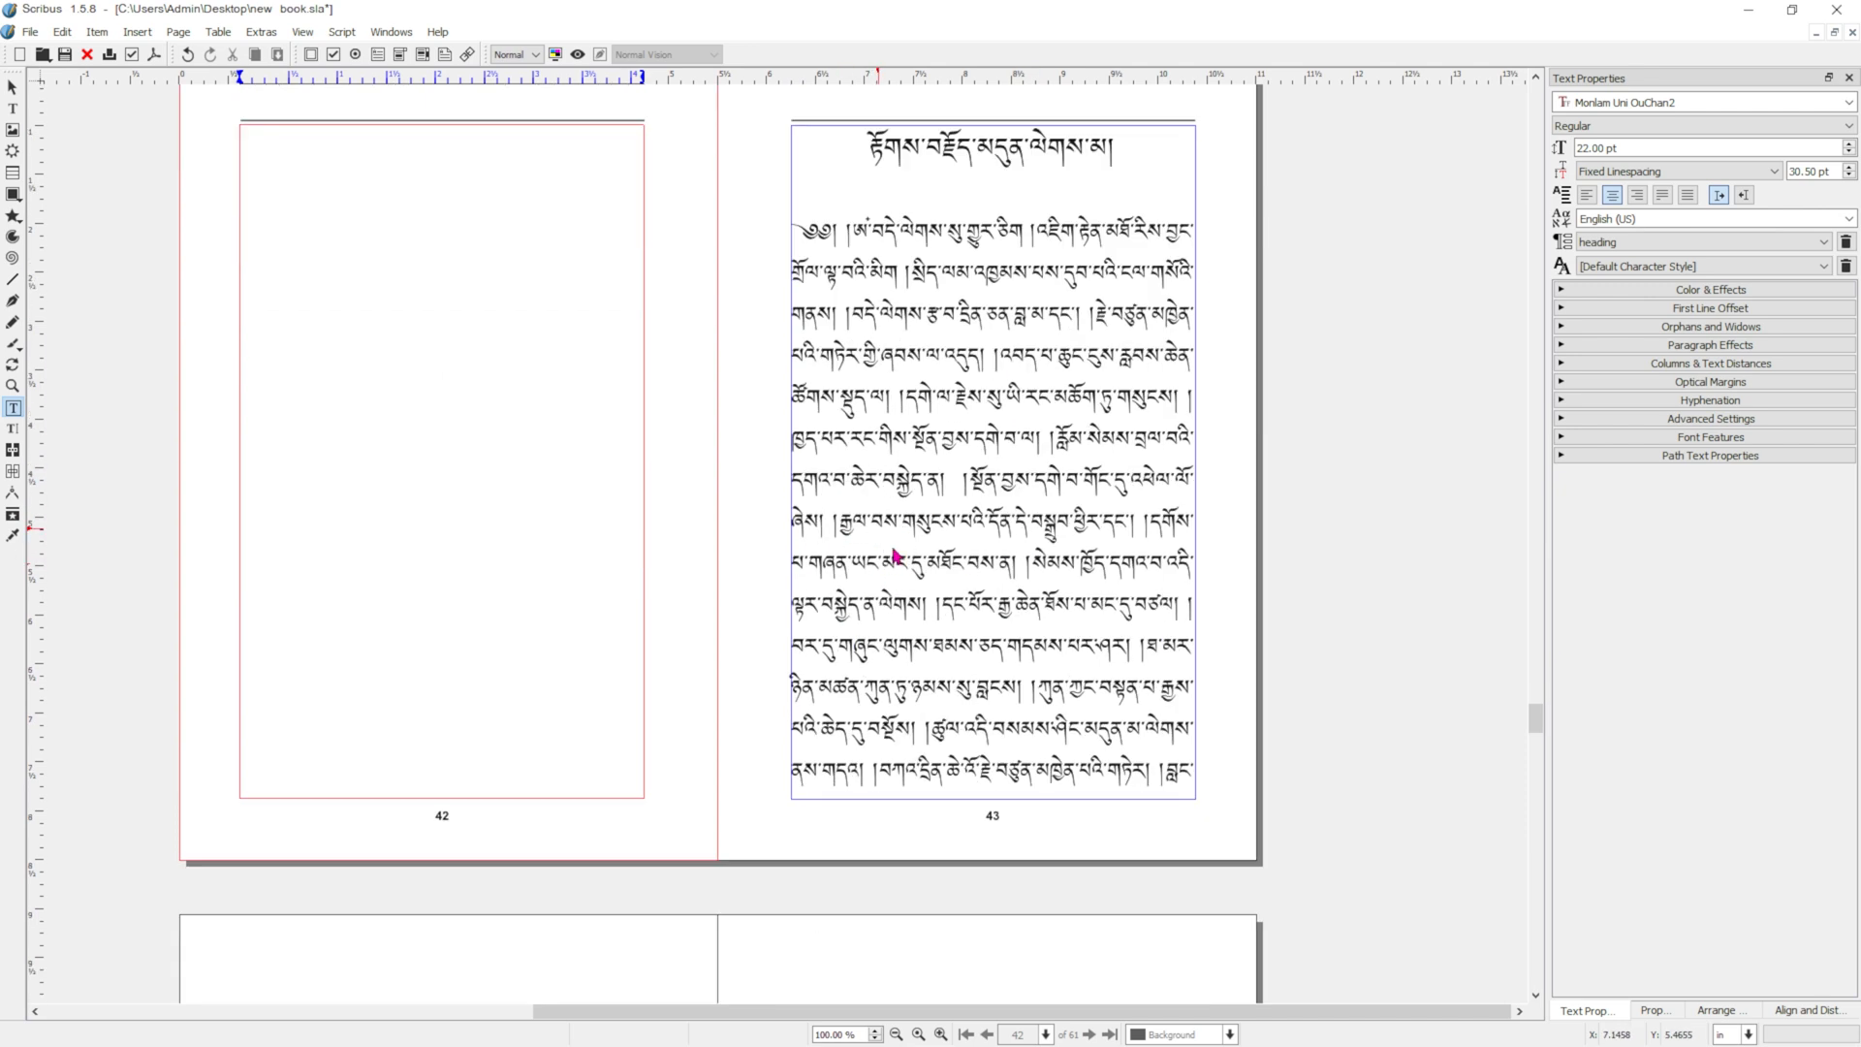
# Return to the beginning of the book and make page 1 the current page with no text frame selected.
pyautogui.moveTo(1538, 773); pyautogui.dragTo(1453, 129)
pyautogui.scroll(5, 1187, 572)
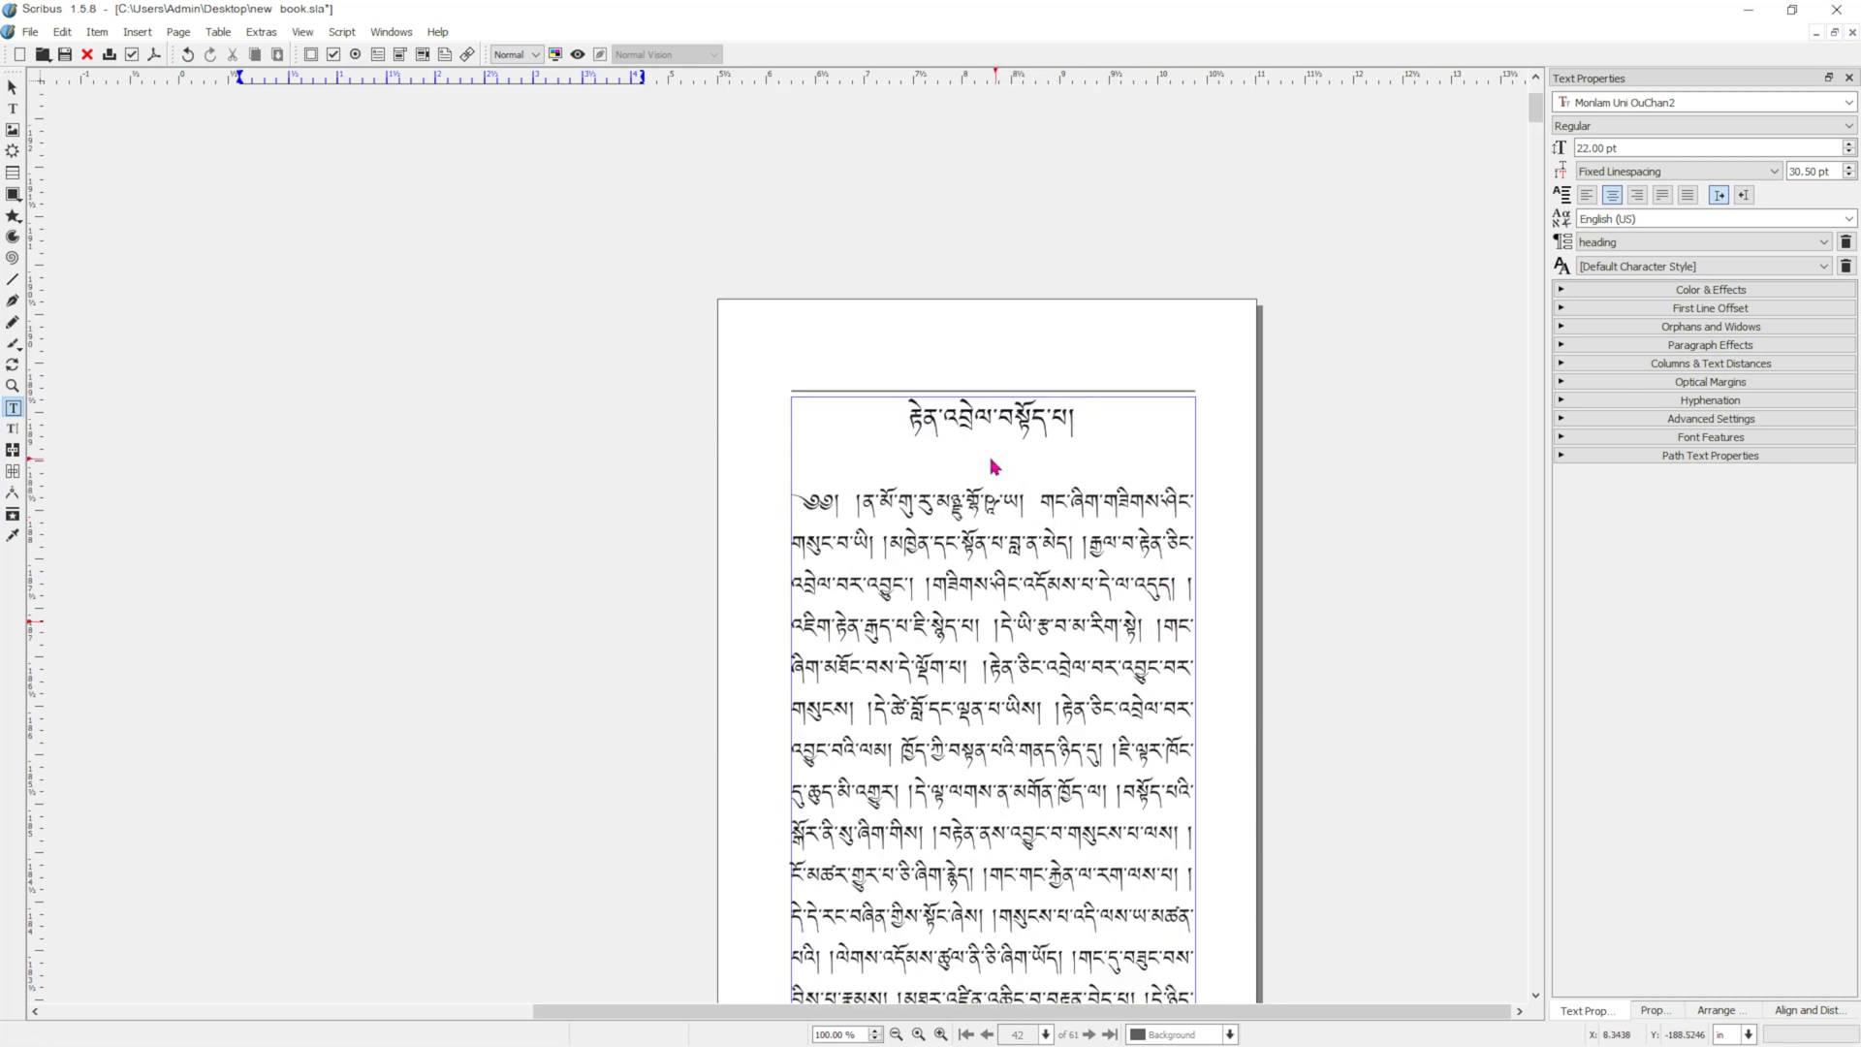
pyautogui.scroll(2, 942, 509)
pyautogui.scroll(-3, 925, 538)
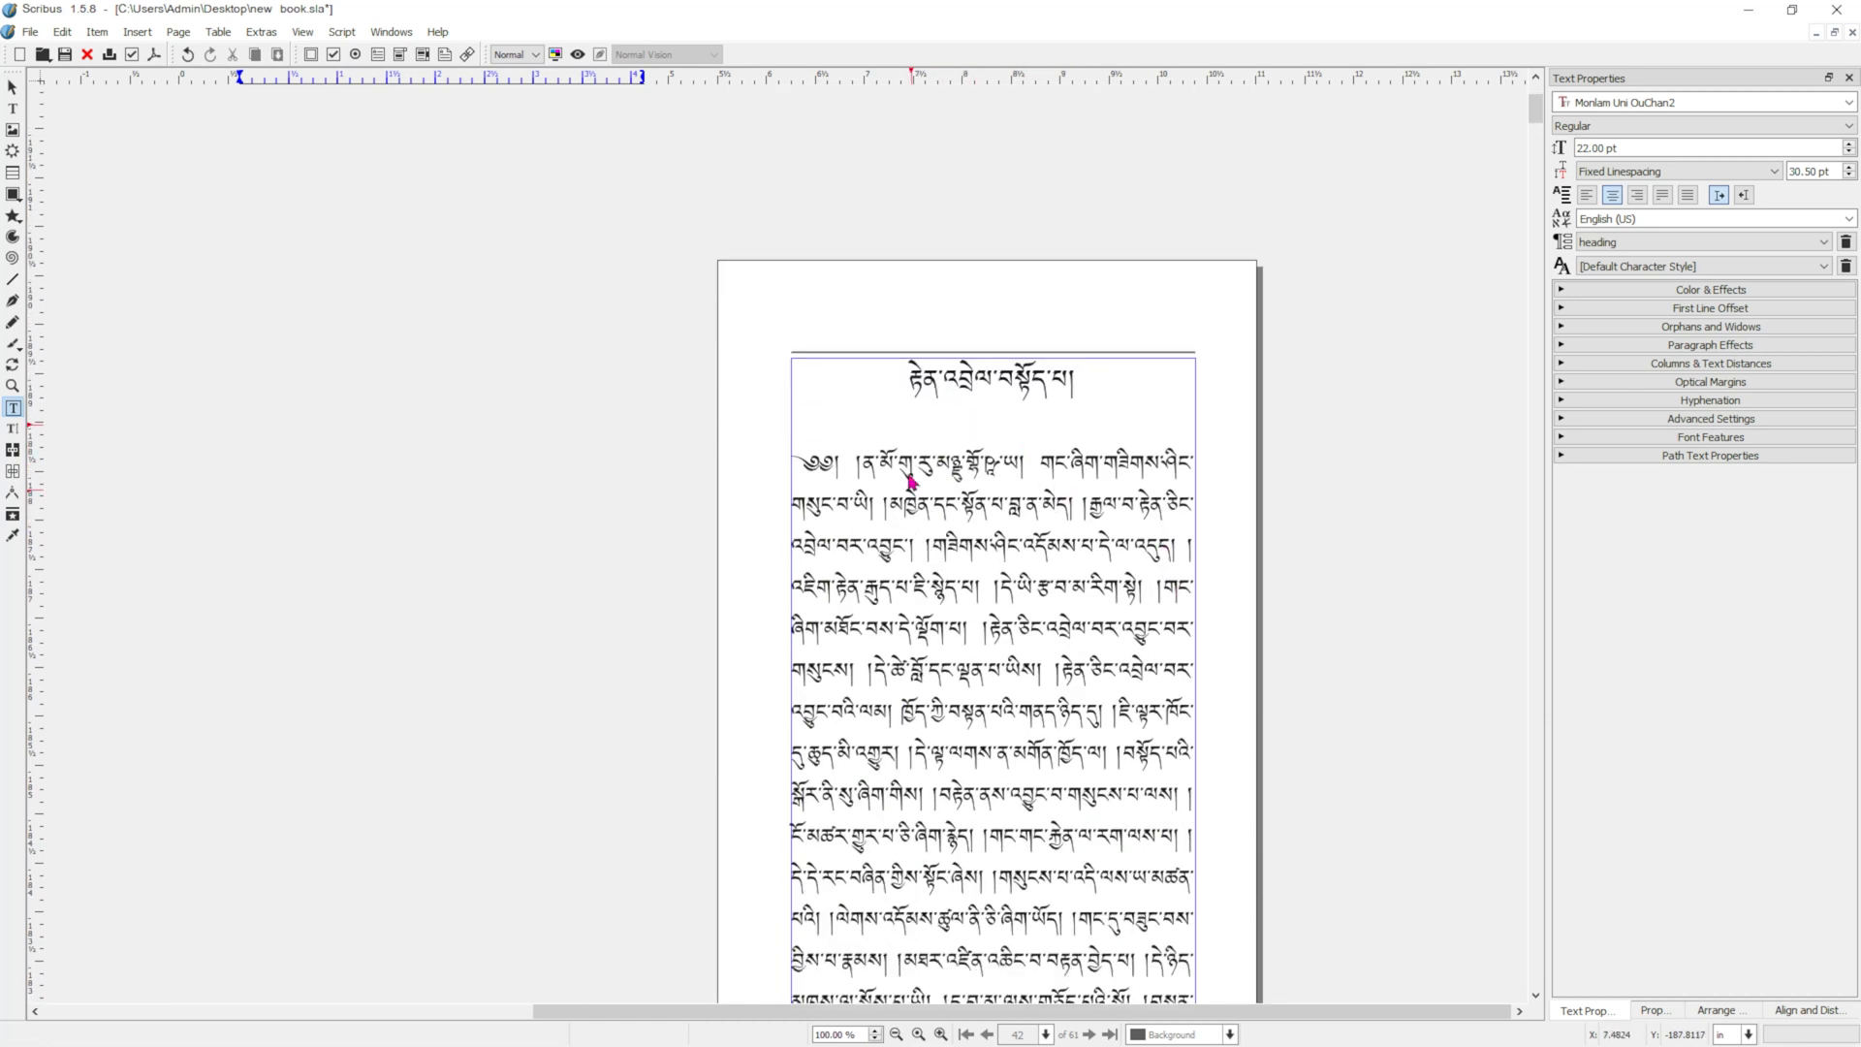
pyautogui.click(889, 391)
pyautogui.doubleClick(888, 392)
pyautogui.click(889, 392)
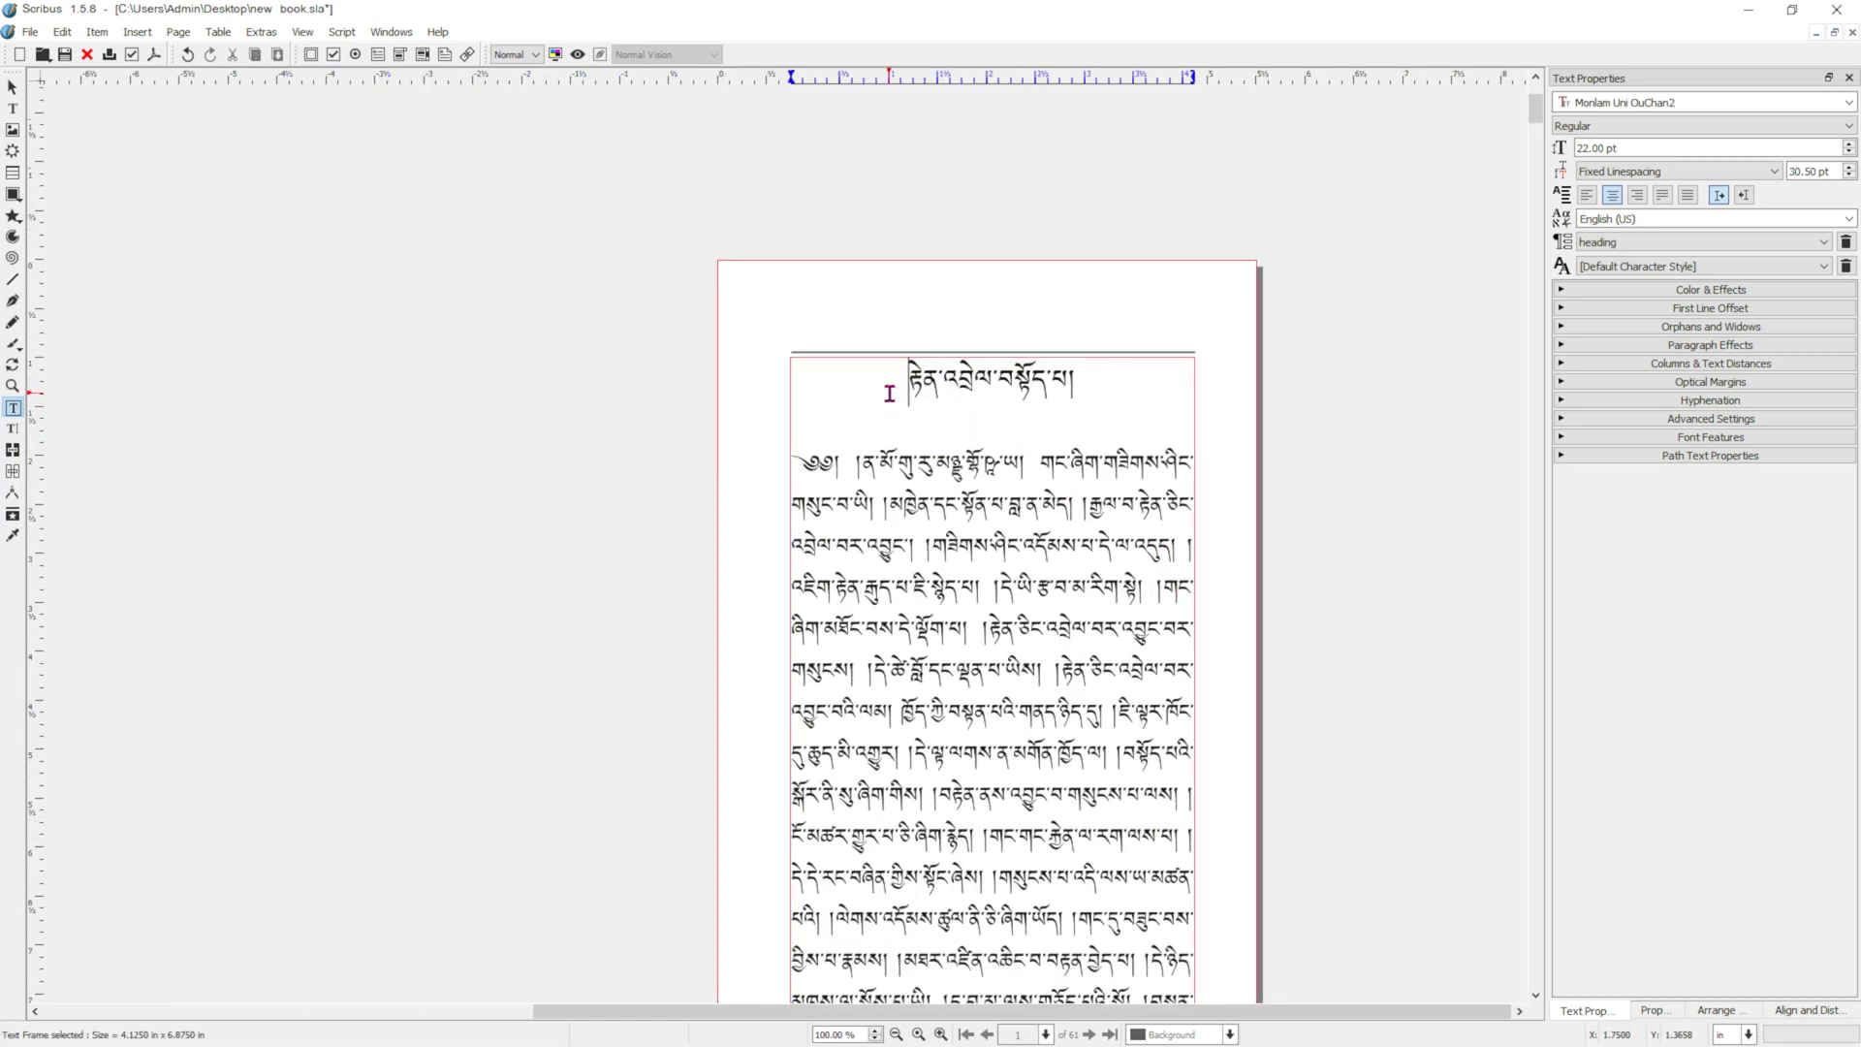
pyautogui.scroll(-2, 1159, 388)
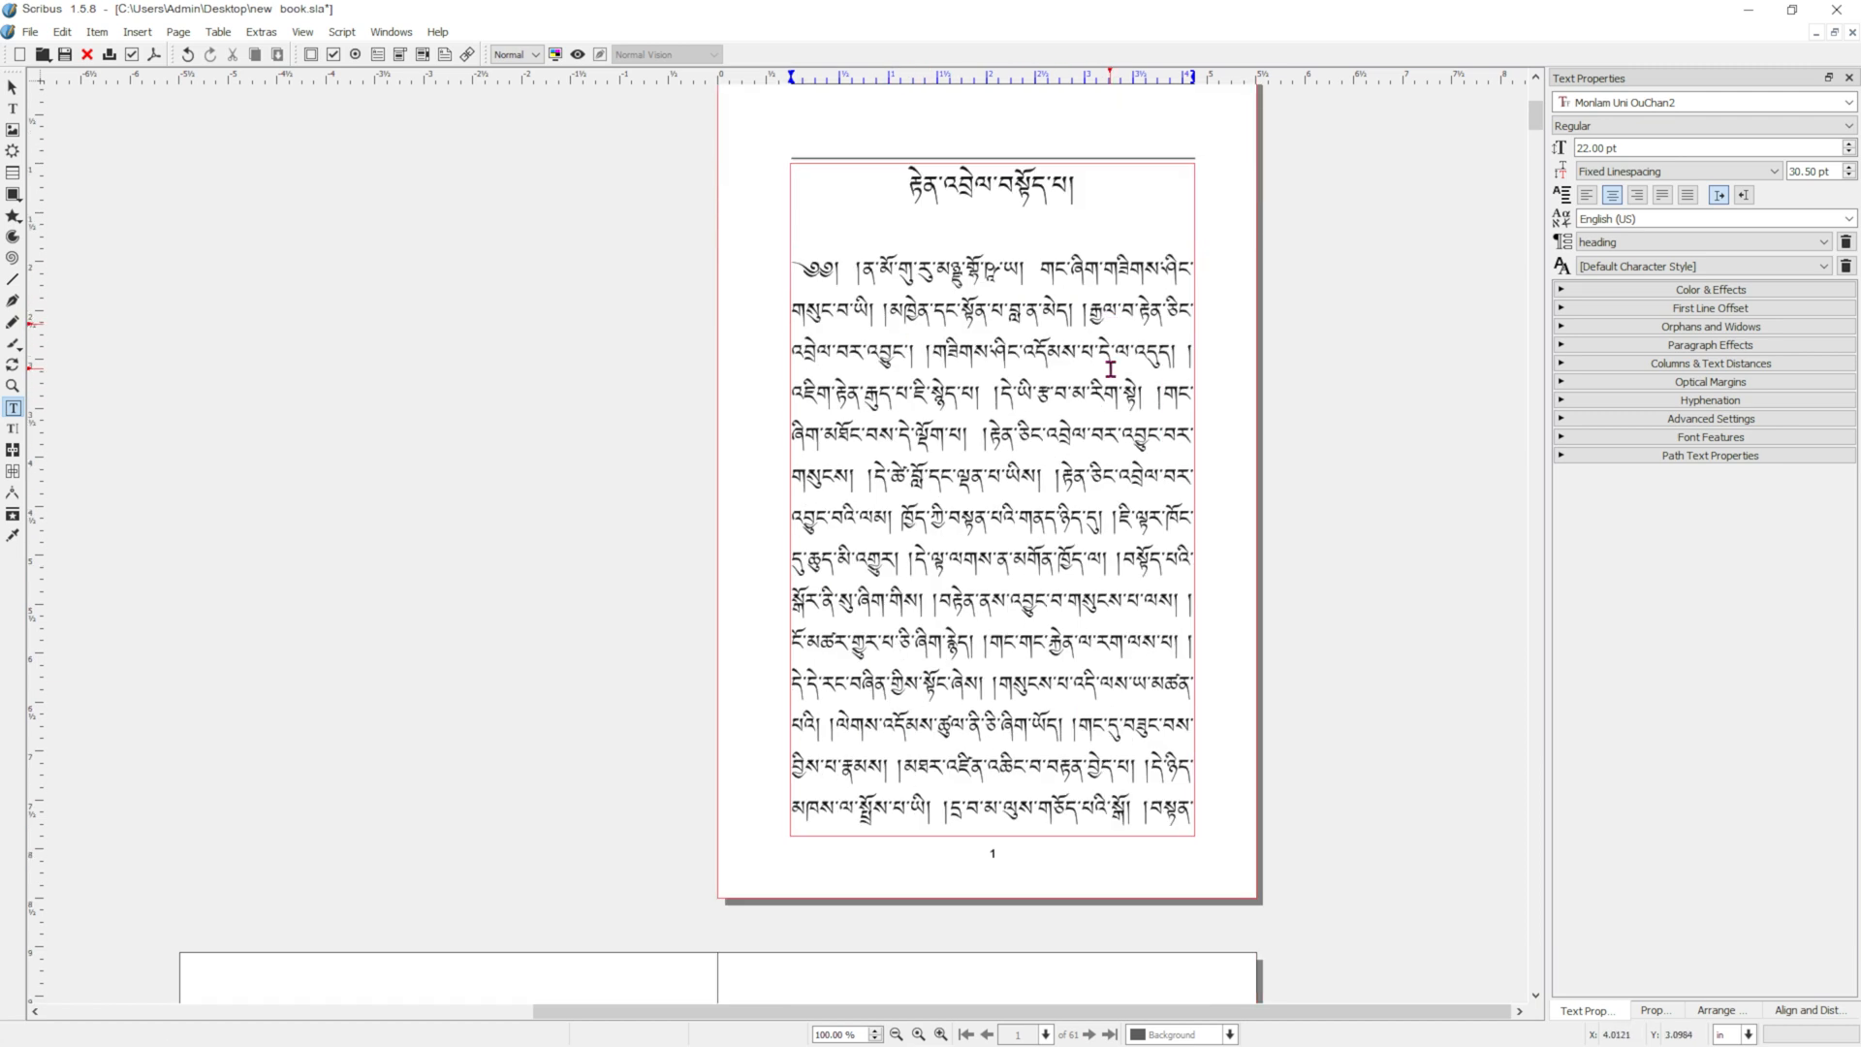
pyautogui.click(1223, 405)
pyautogui.scroll(1, 1223, 357)
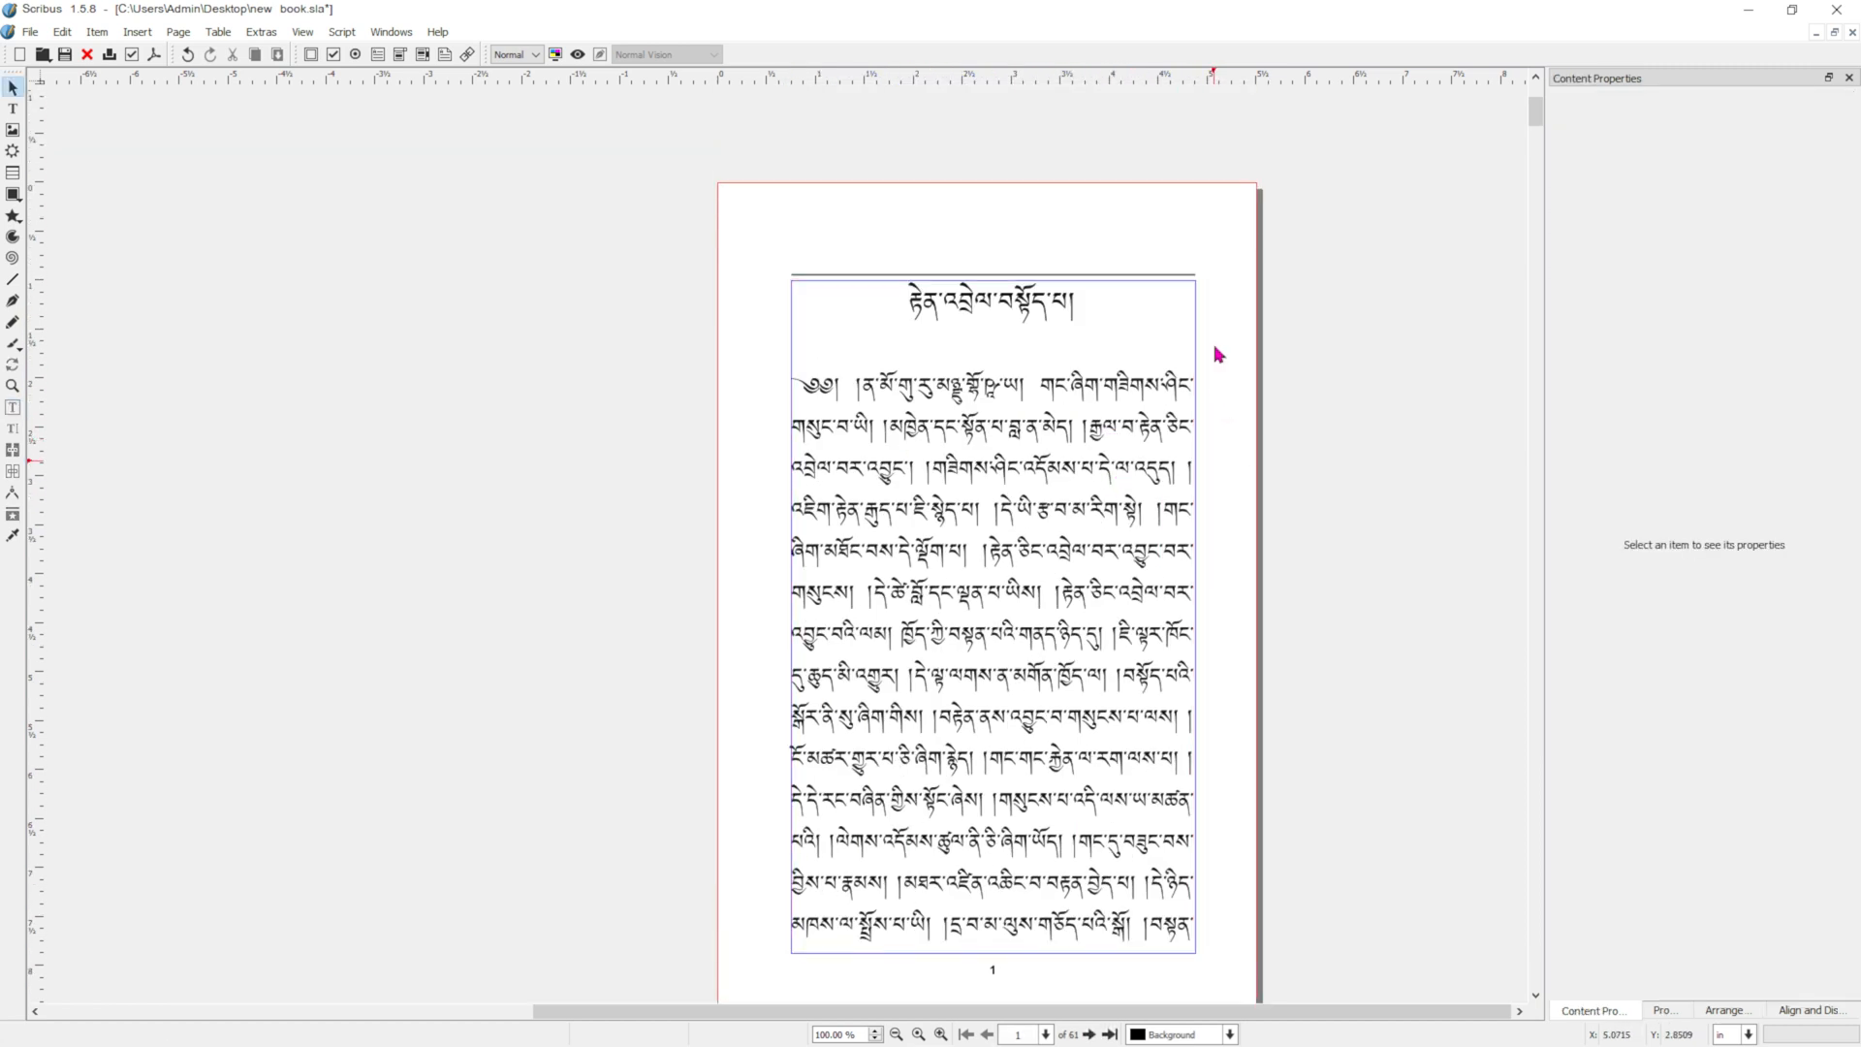
pyautogui.rightClick(1238, 320)
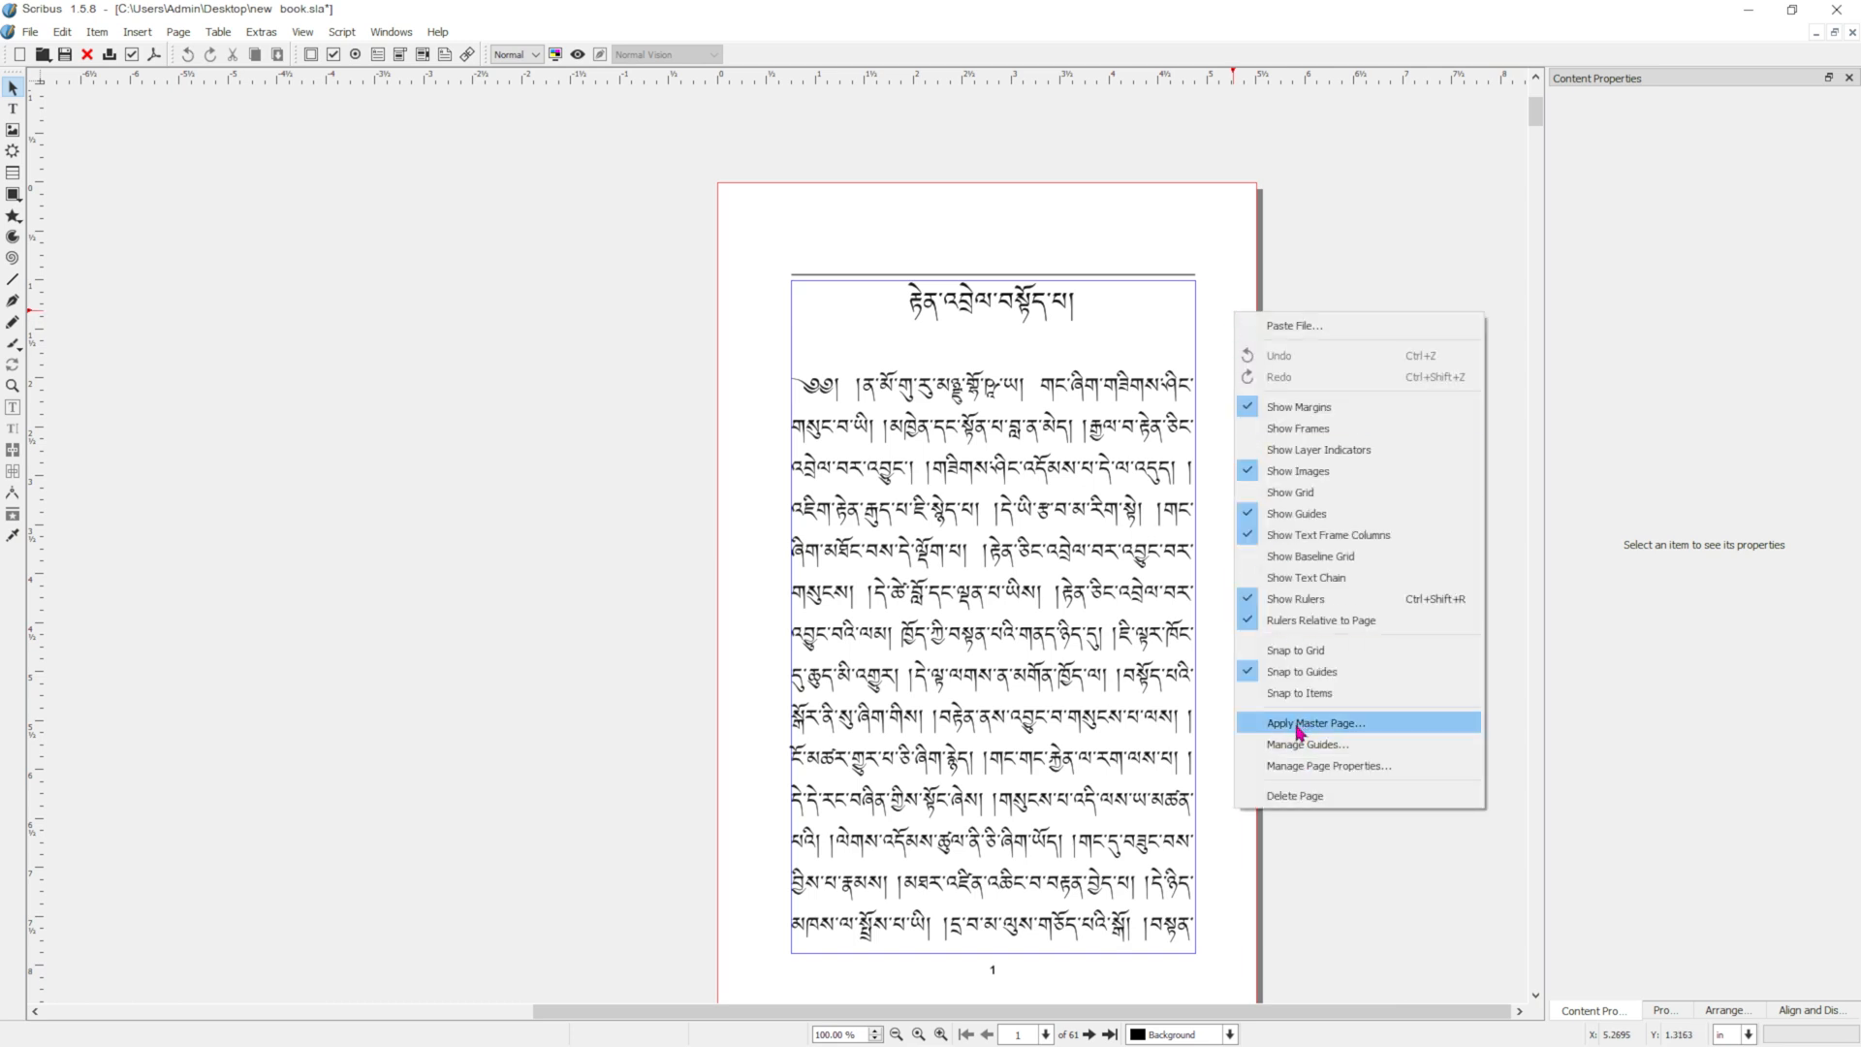
pyautogui.click(1277, 157)
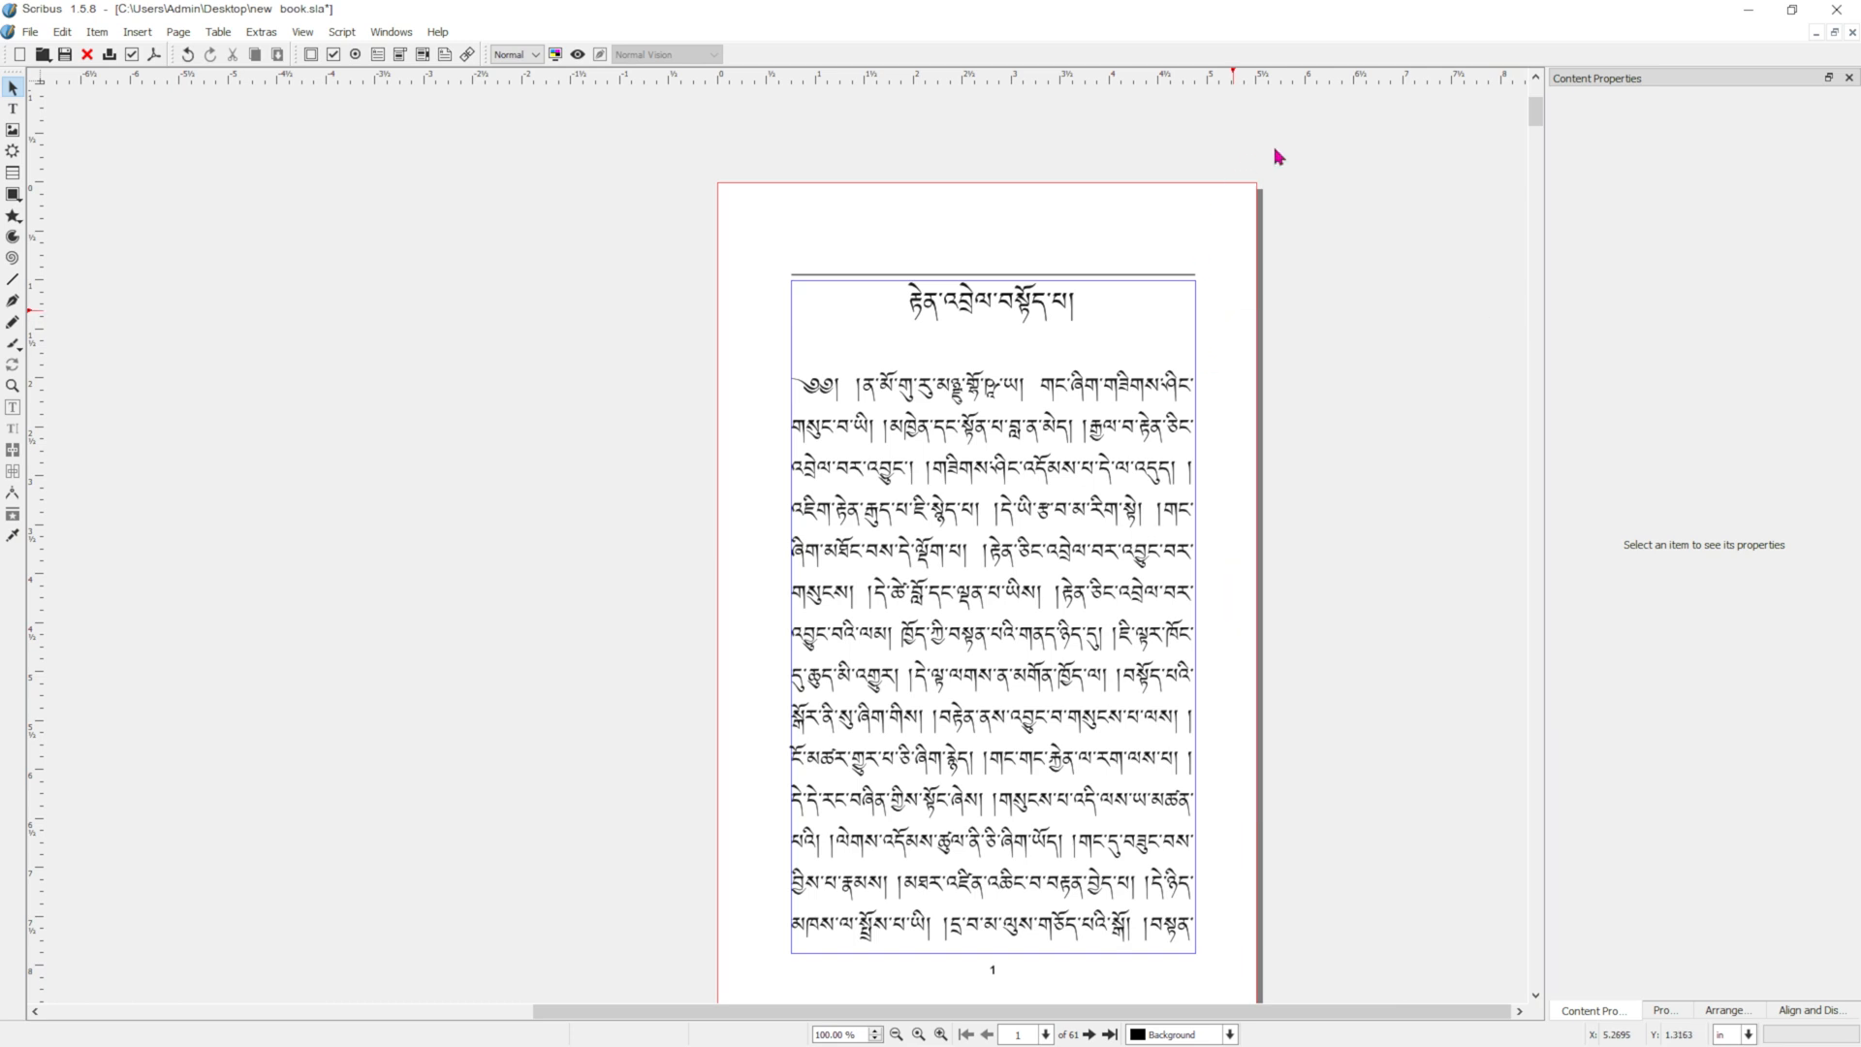
pyautogui.click(1142, 399)
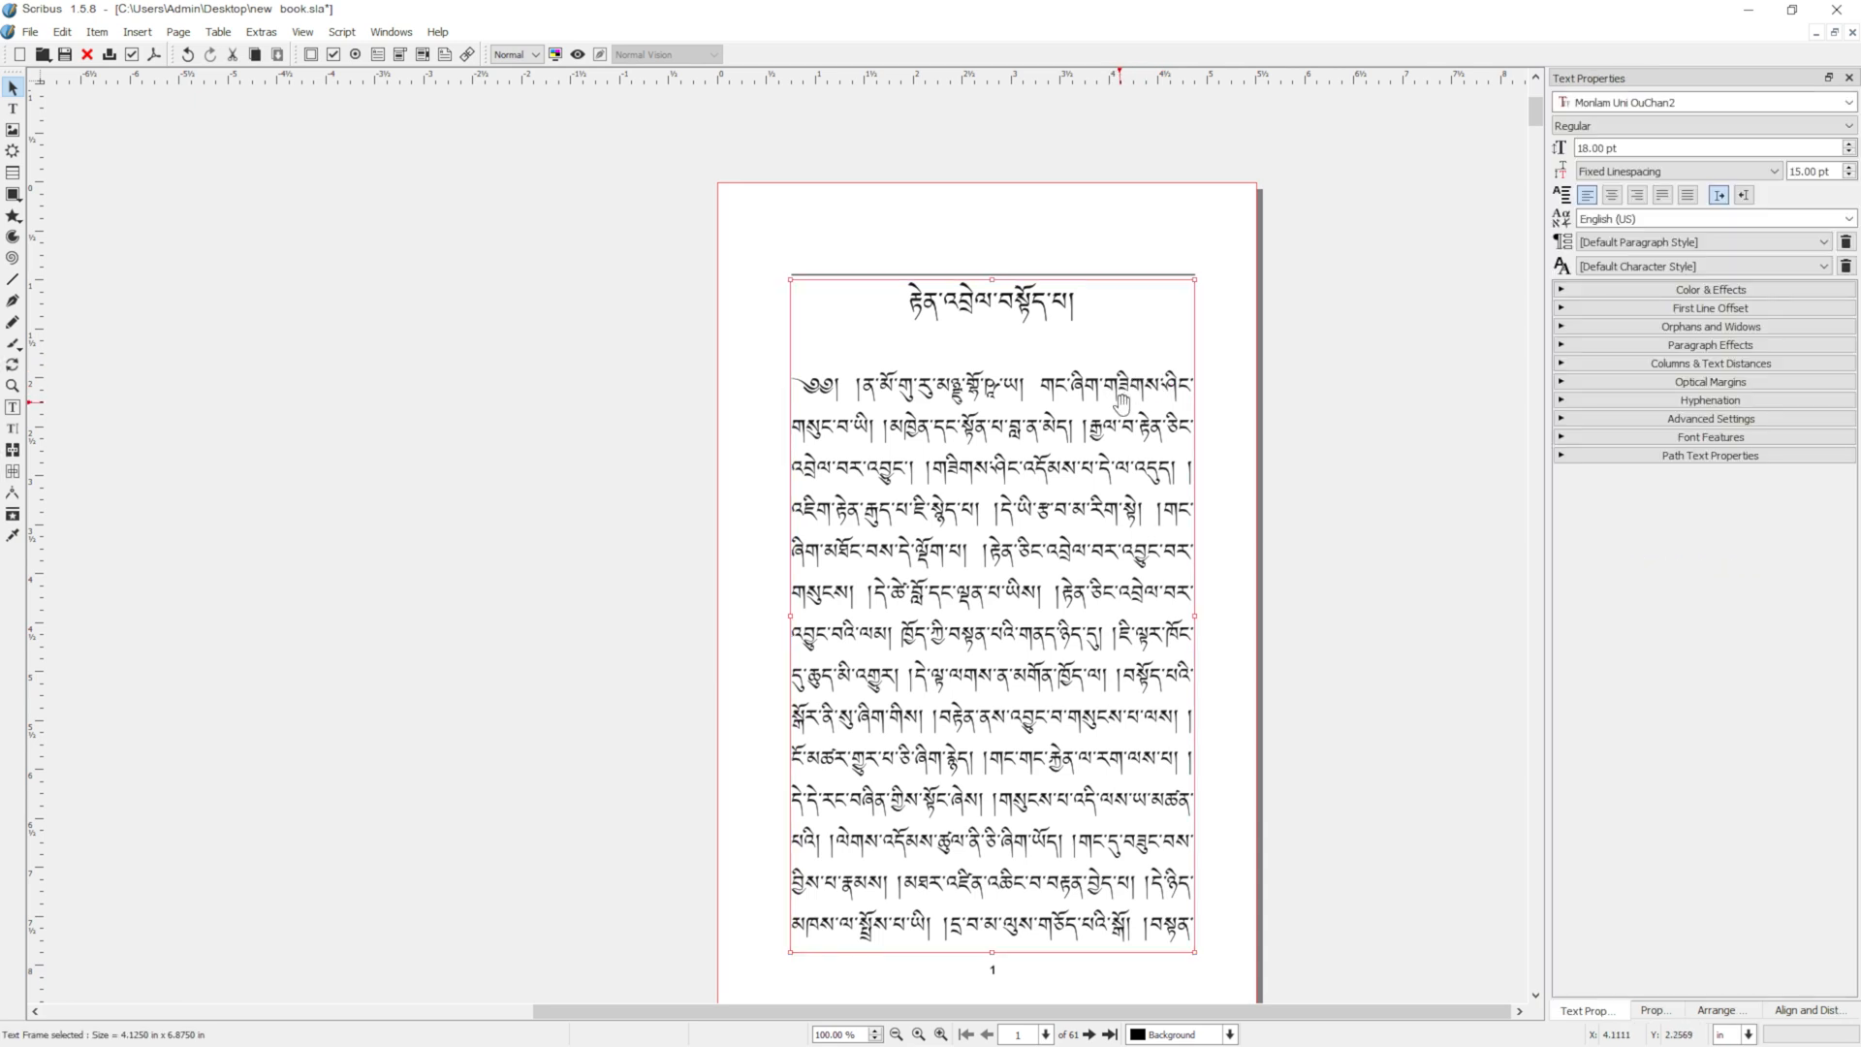
pyautogui.rightClick(1151, 407)
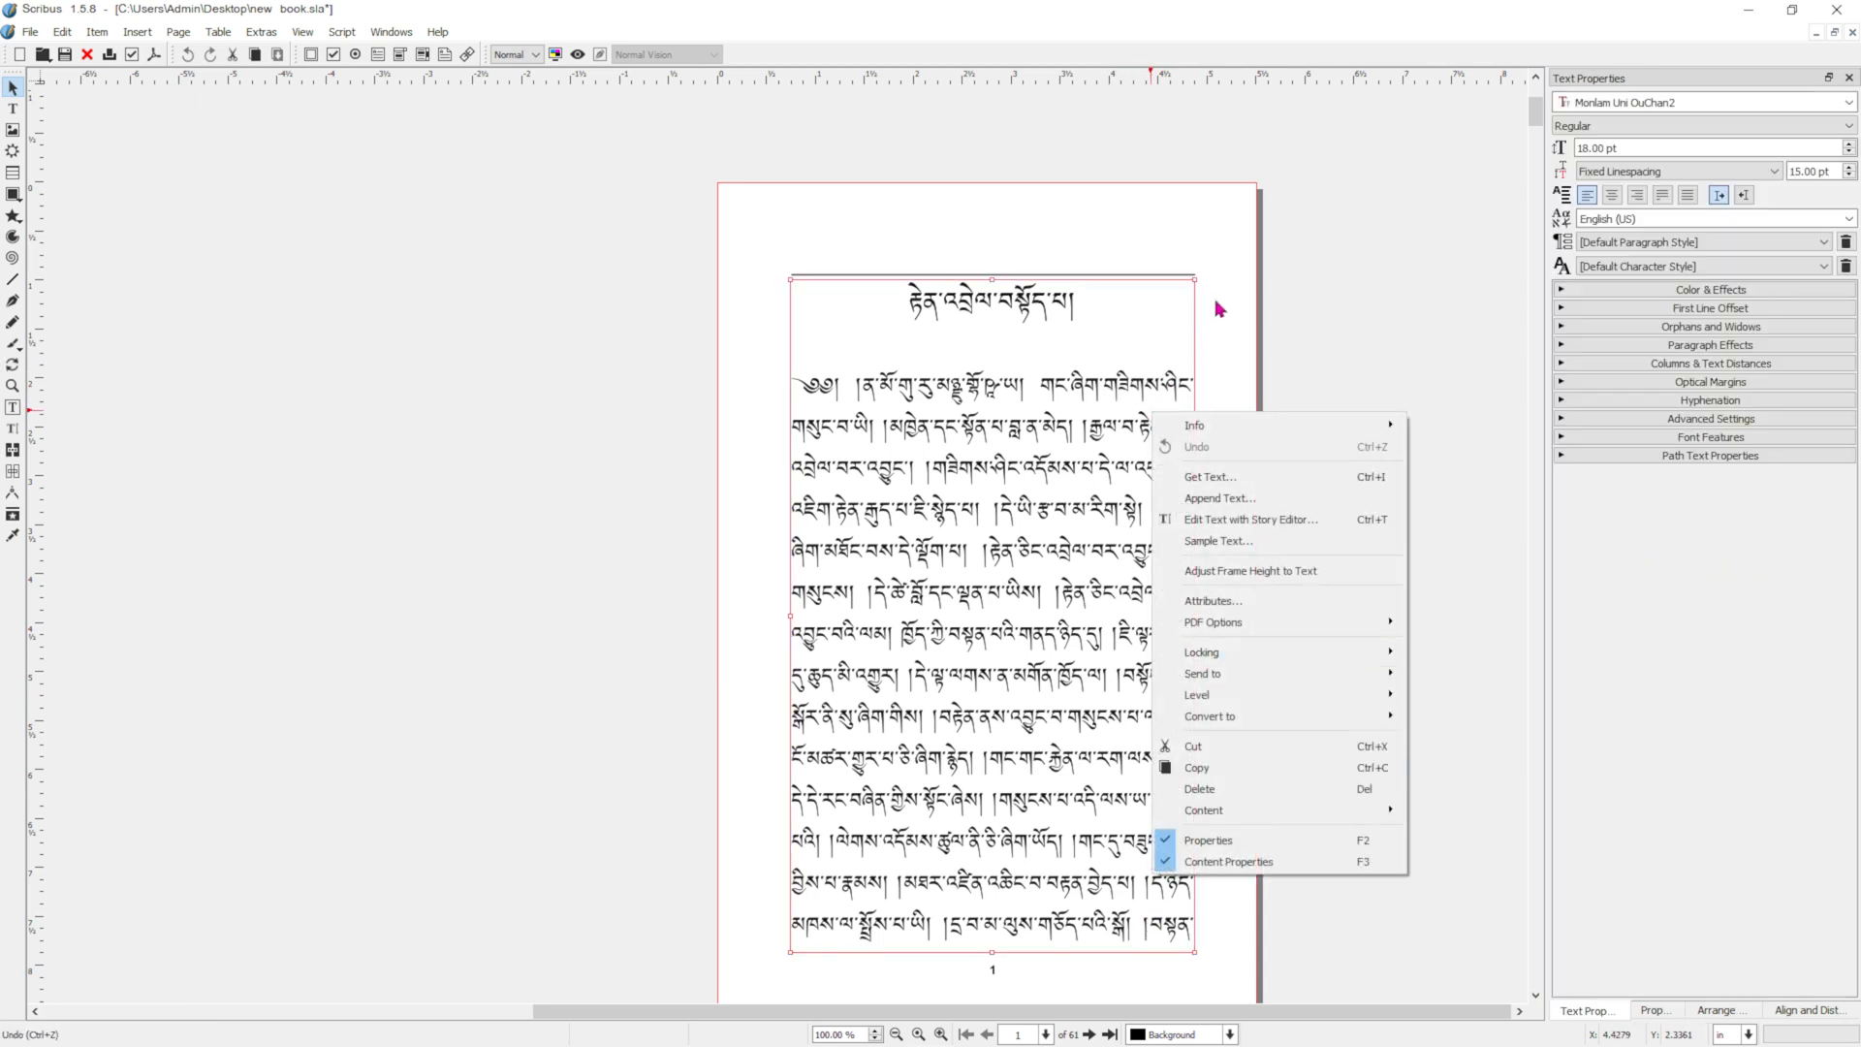
pyautogui.click(1237, 291)
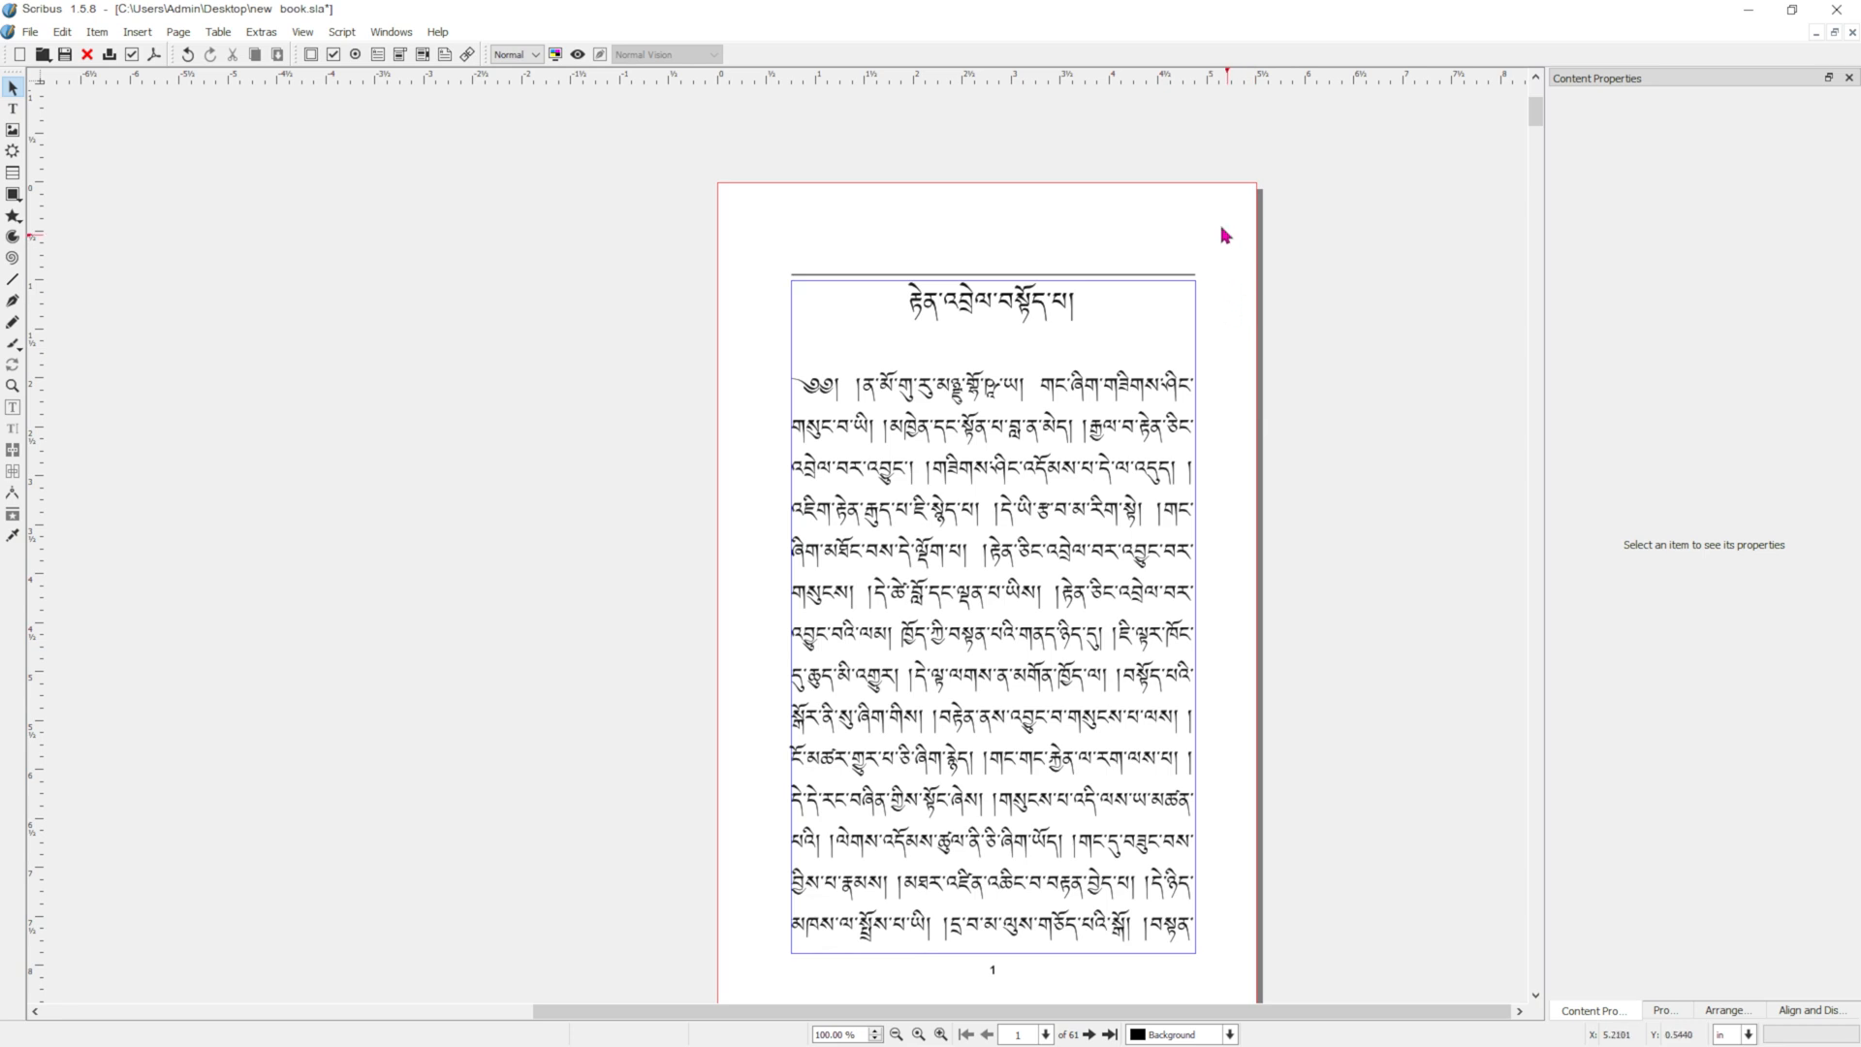
pyautogui.rightClick(1237, 252)
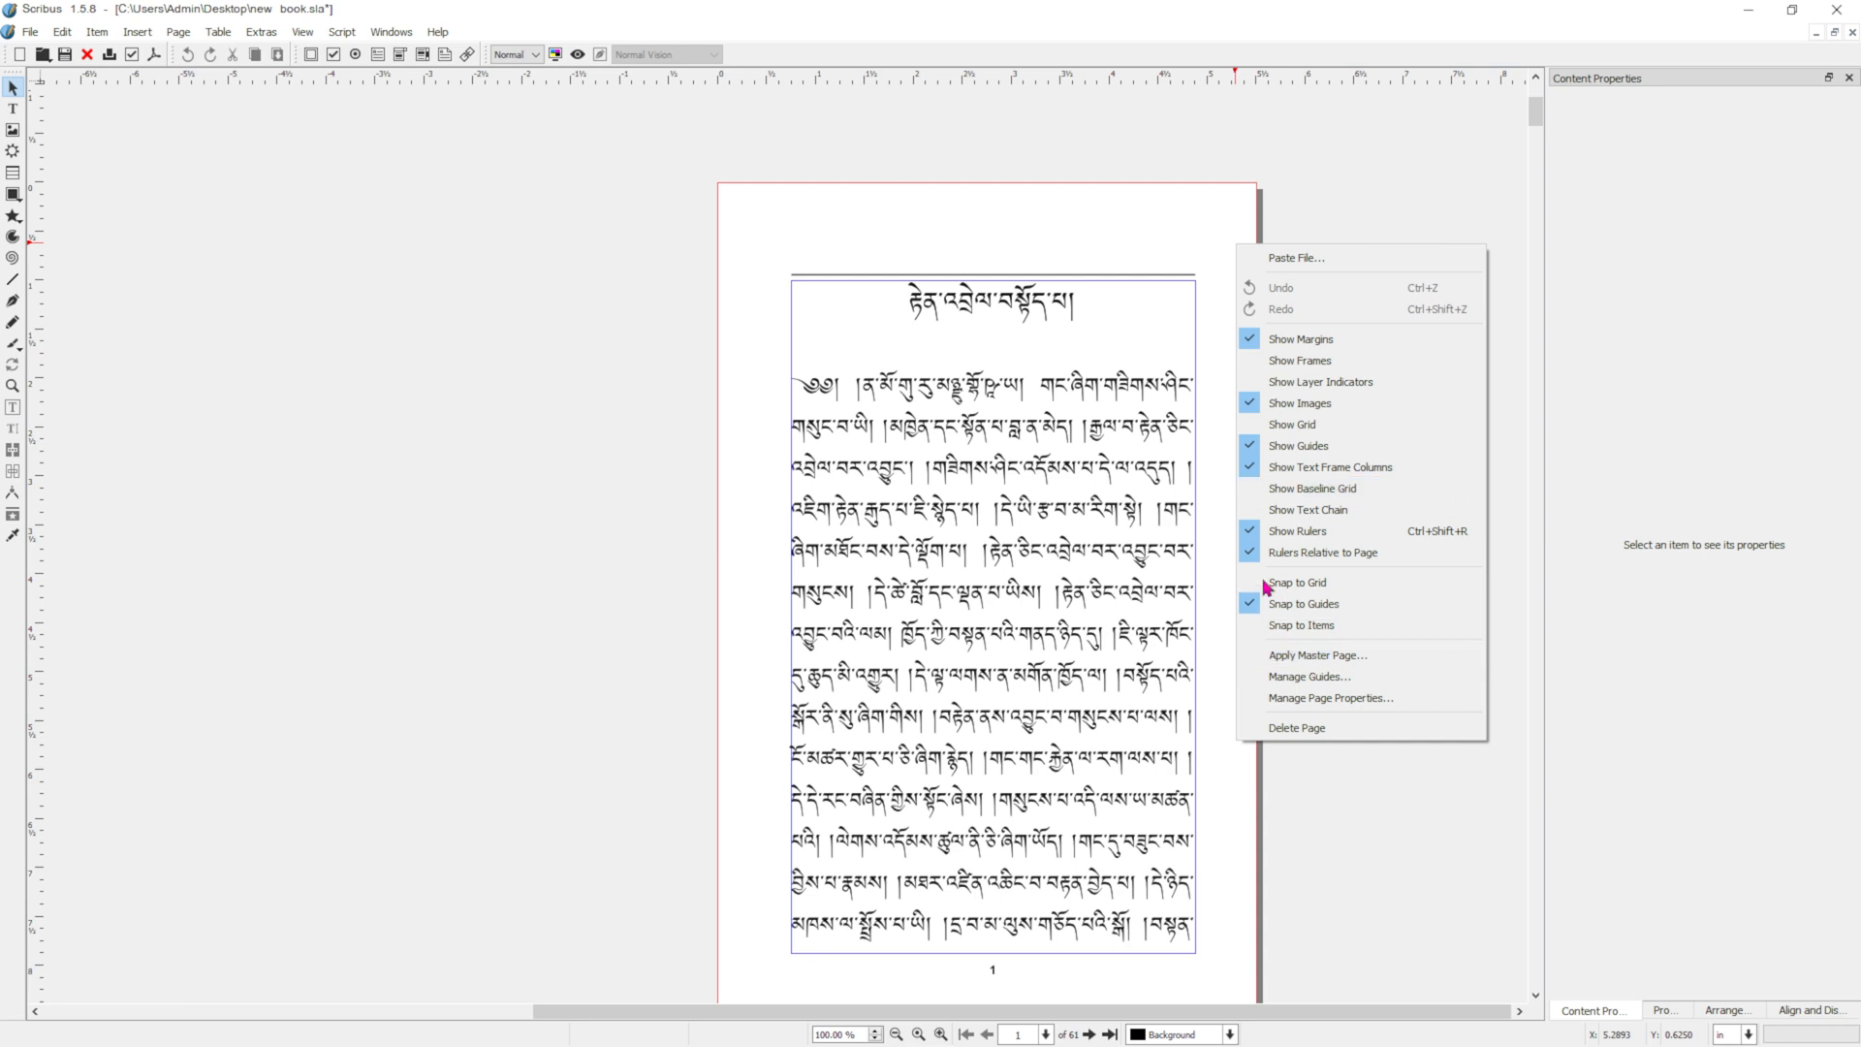
pyautogui.click(1181, 198)
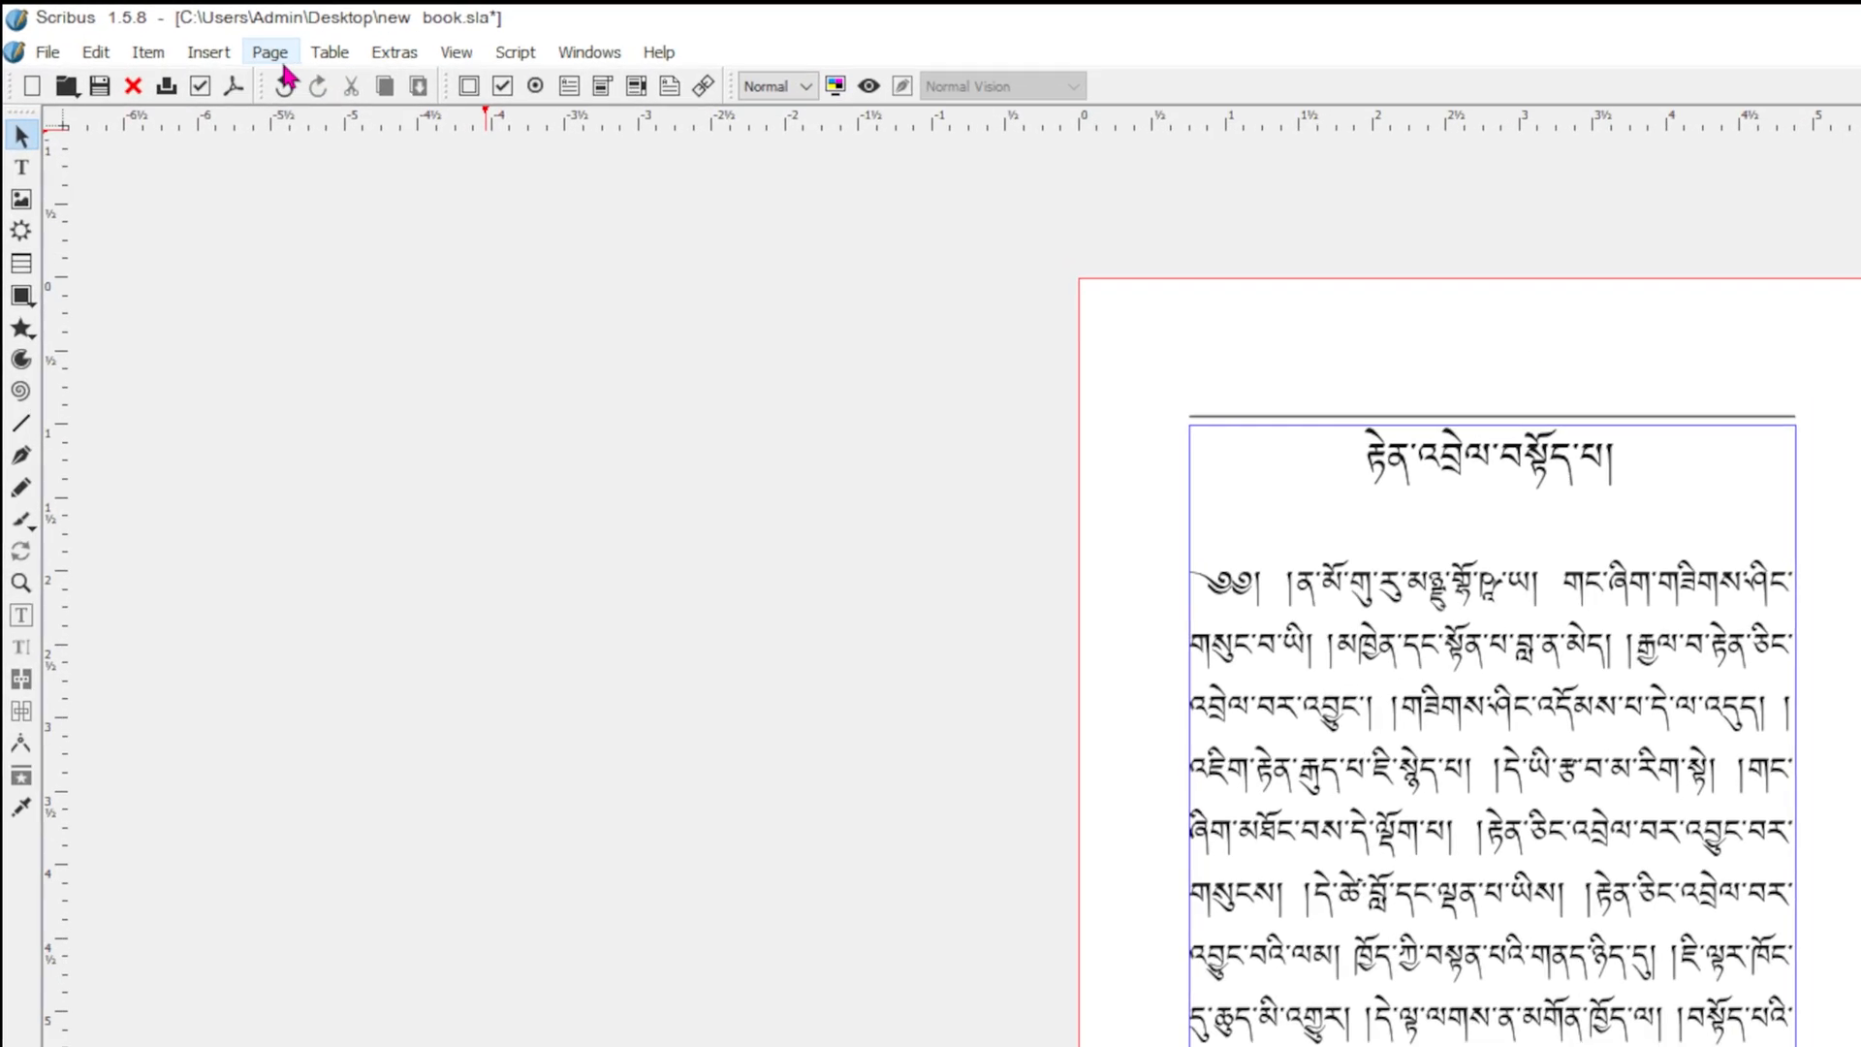
# Apply the Blank Right master page to the current page, page 1.
pyautogui.click(283, 64)
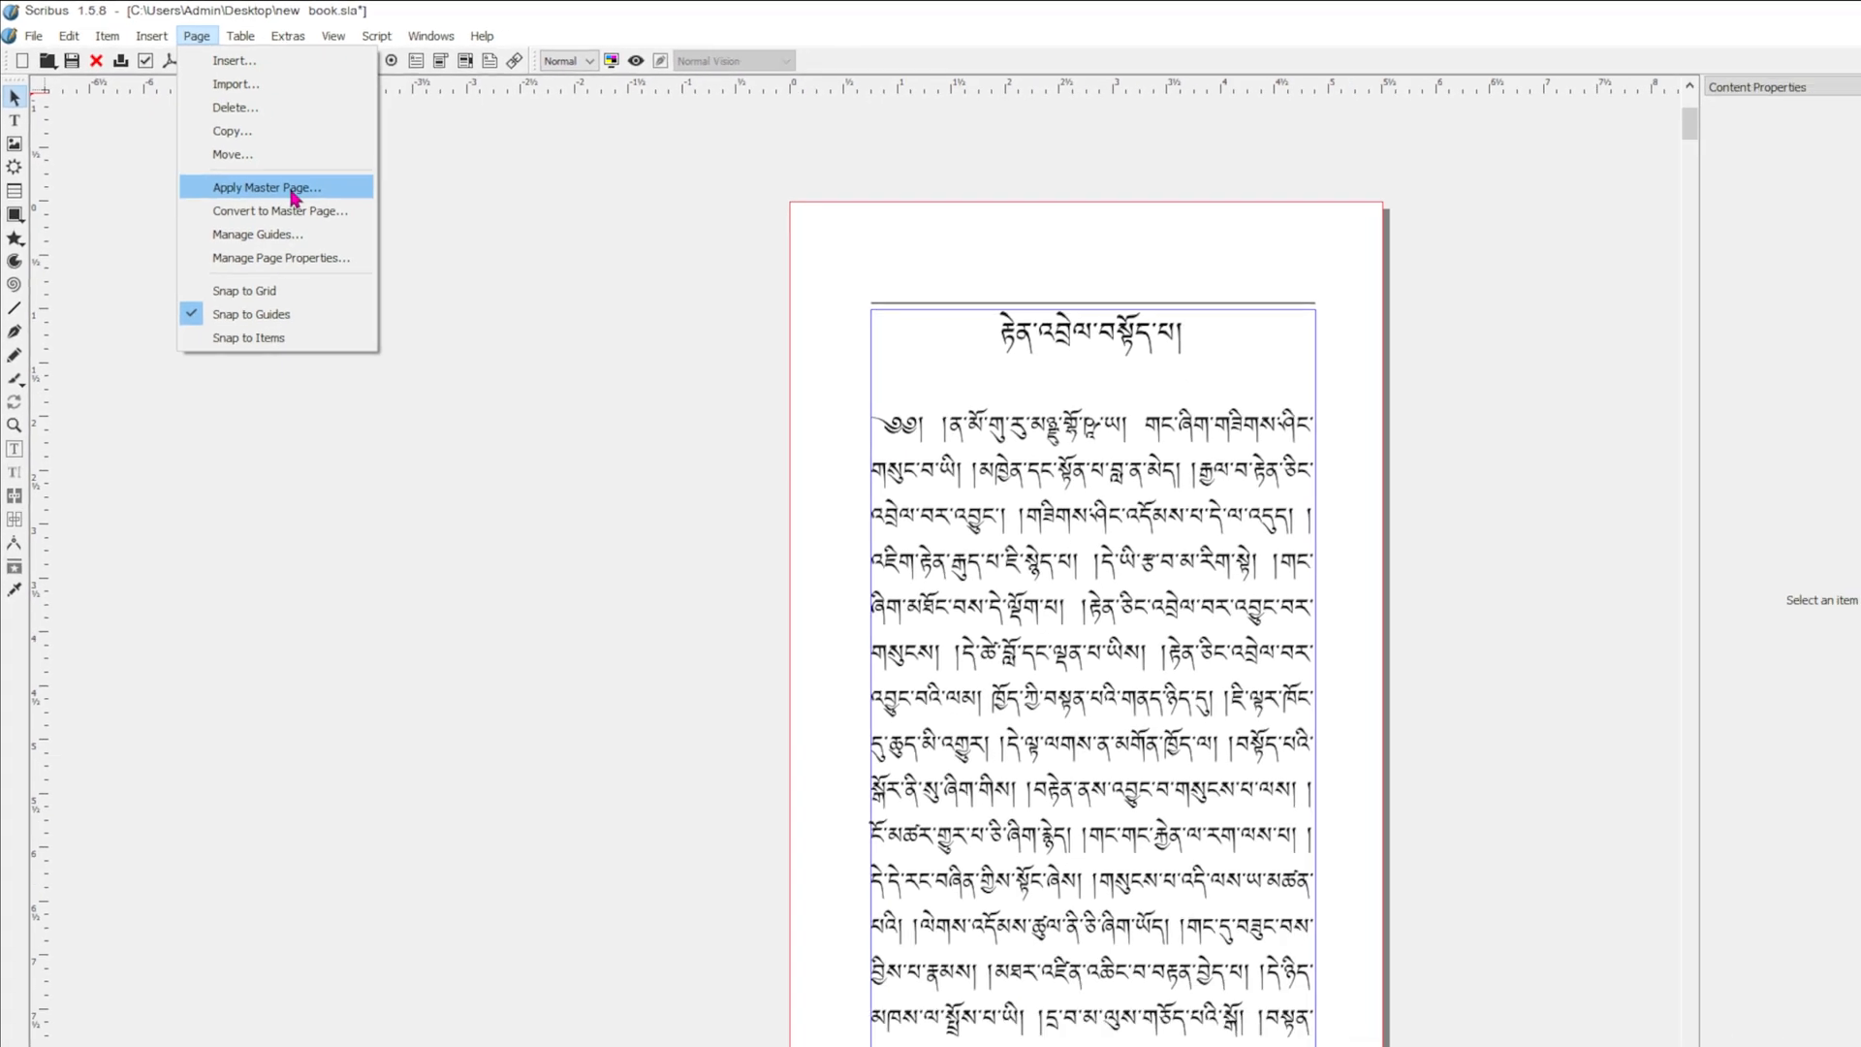
pyautogui.click(354, 259)
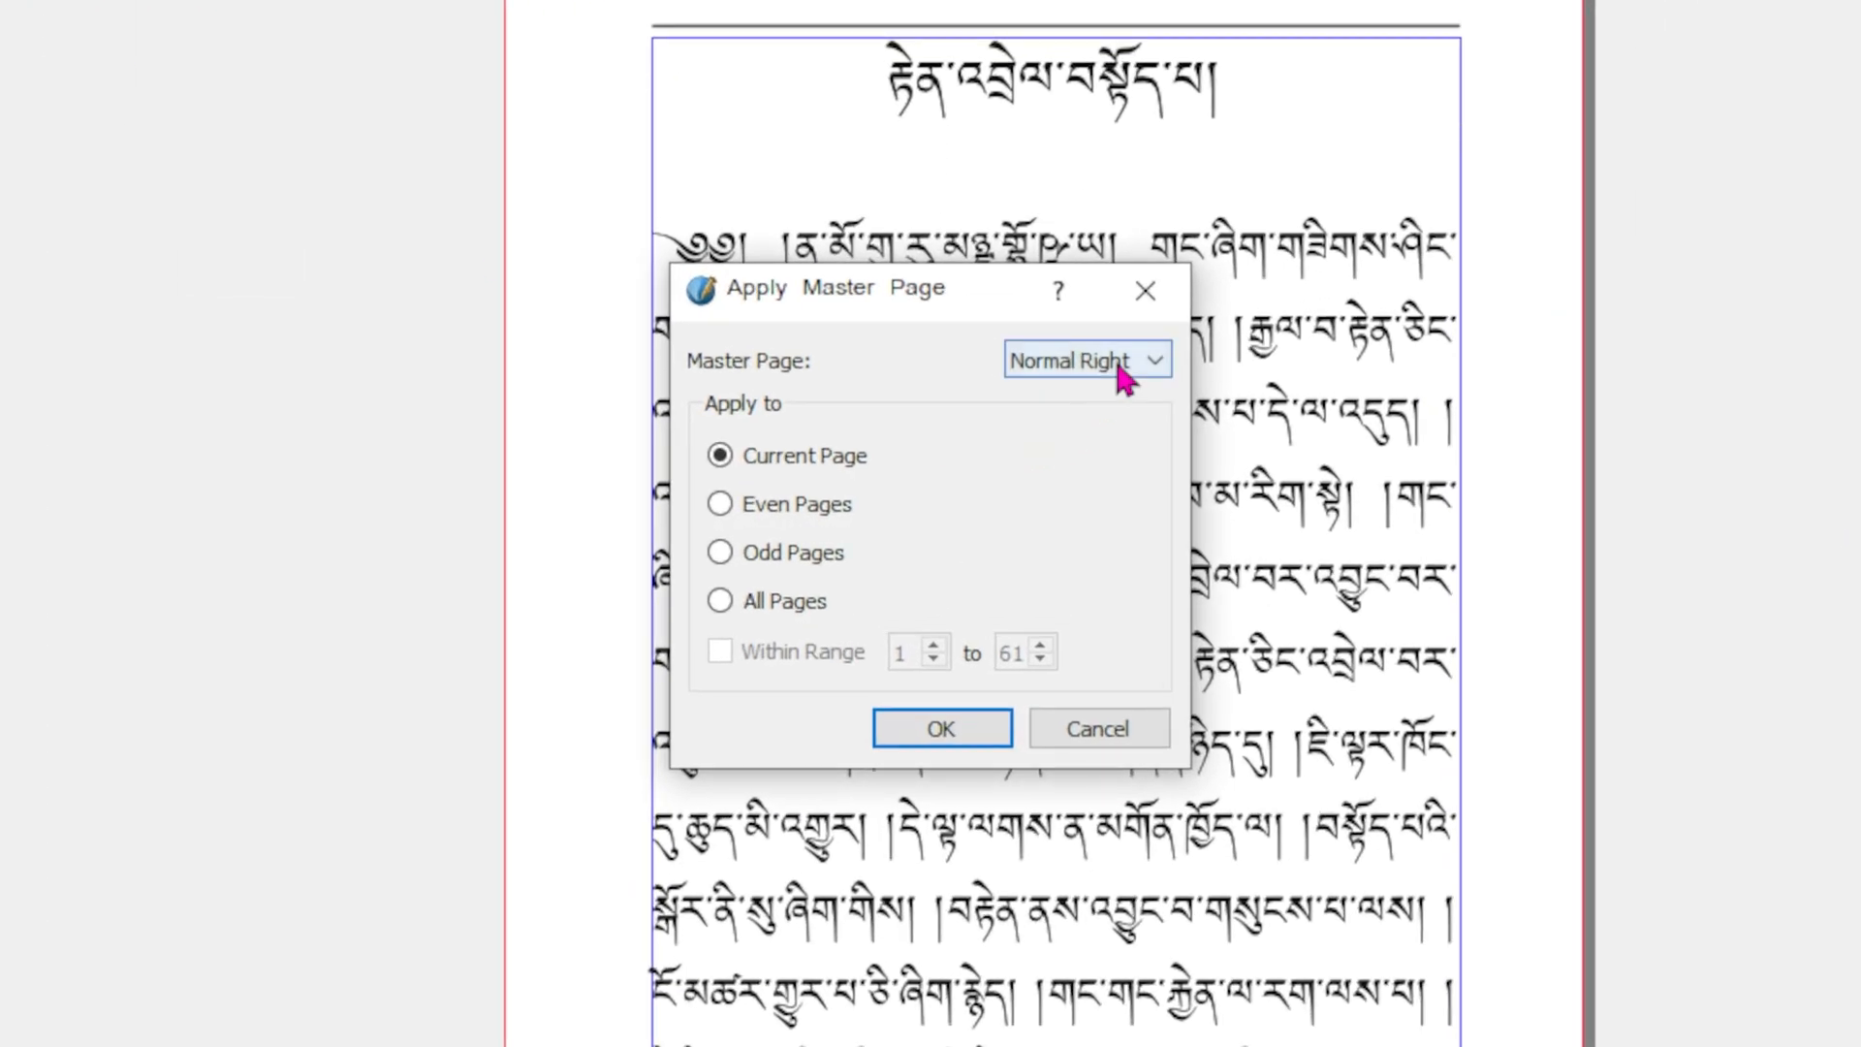
pyautogui.click(1031, 437)
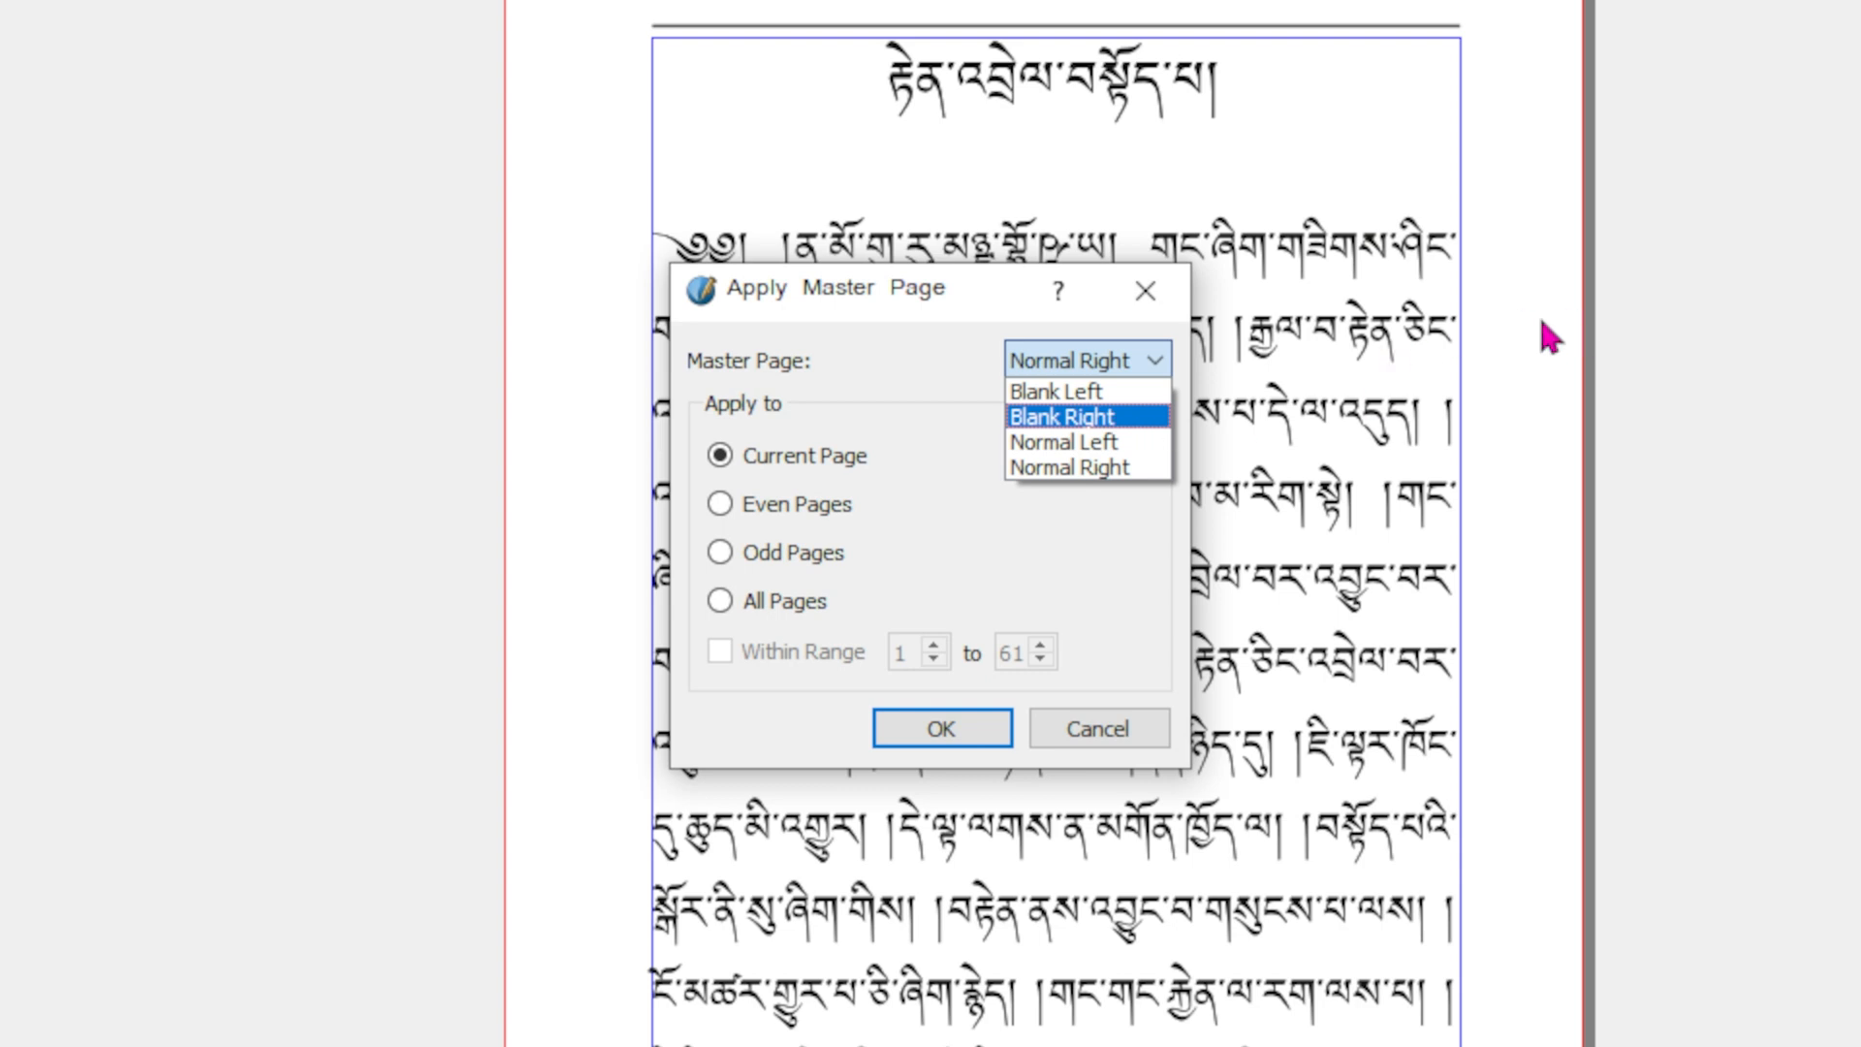
pyautogui.click(1054, 416)
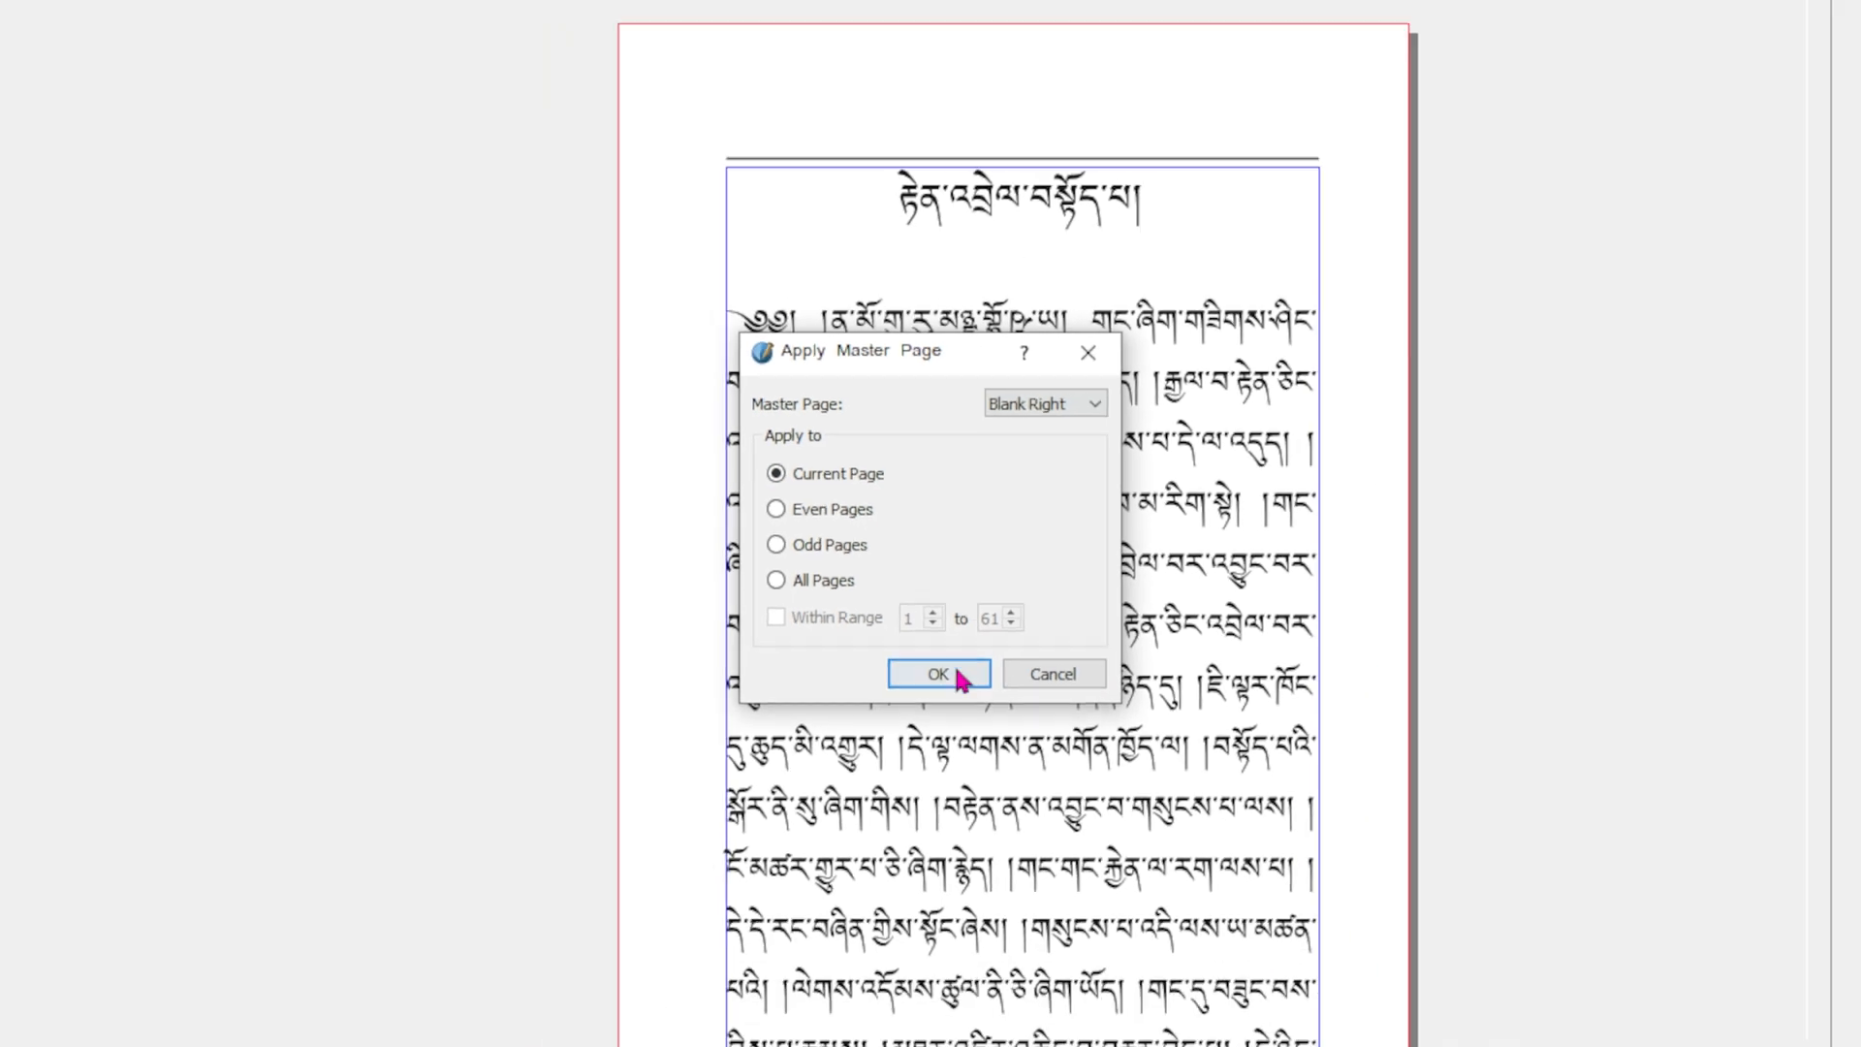
pyautogui.click(950, 728)
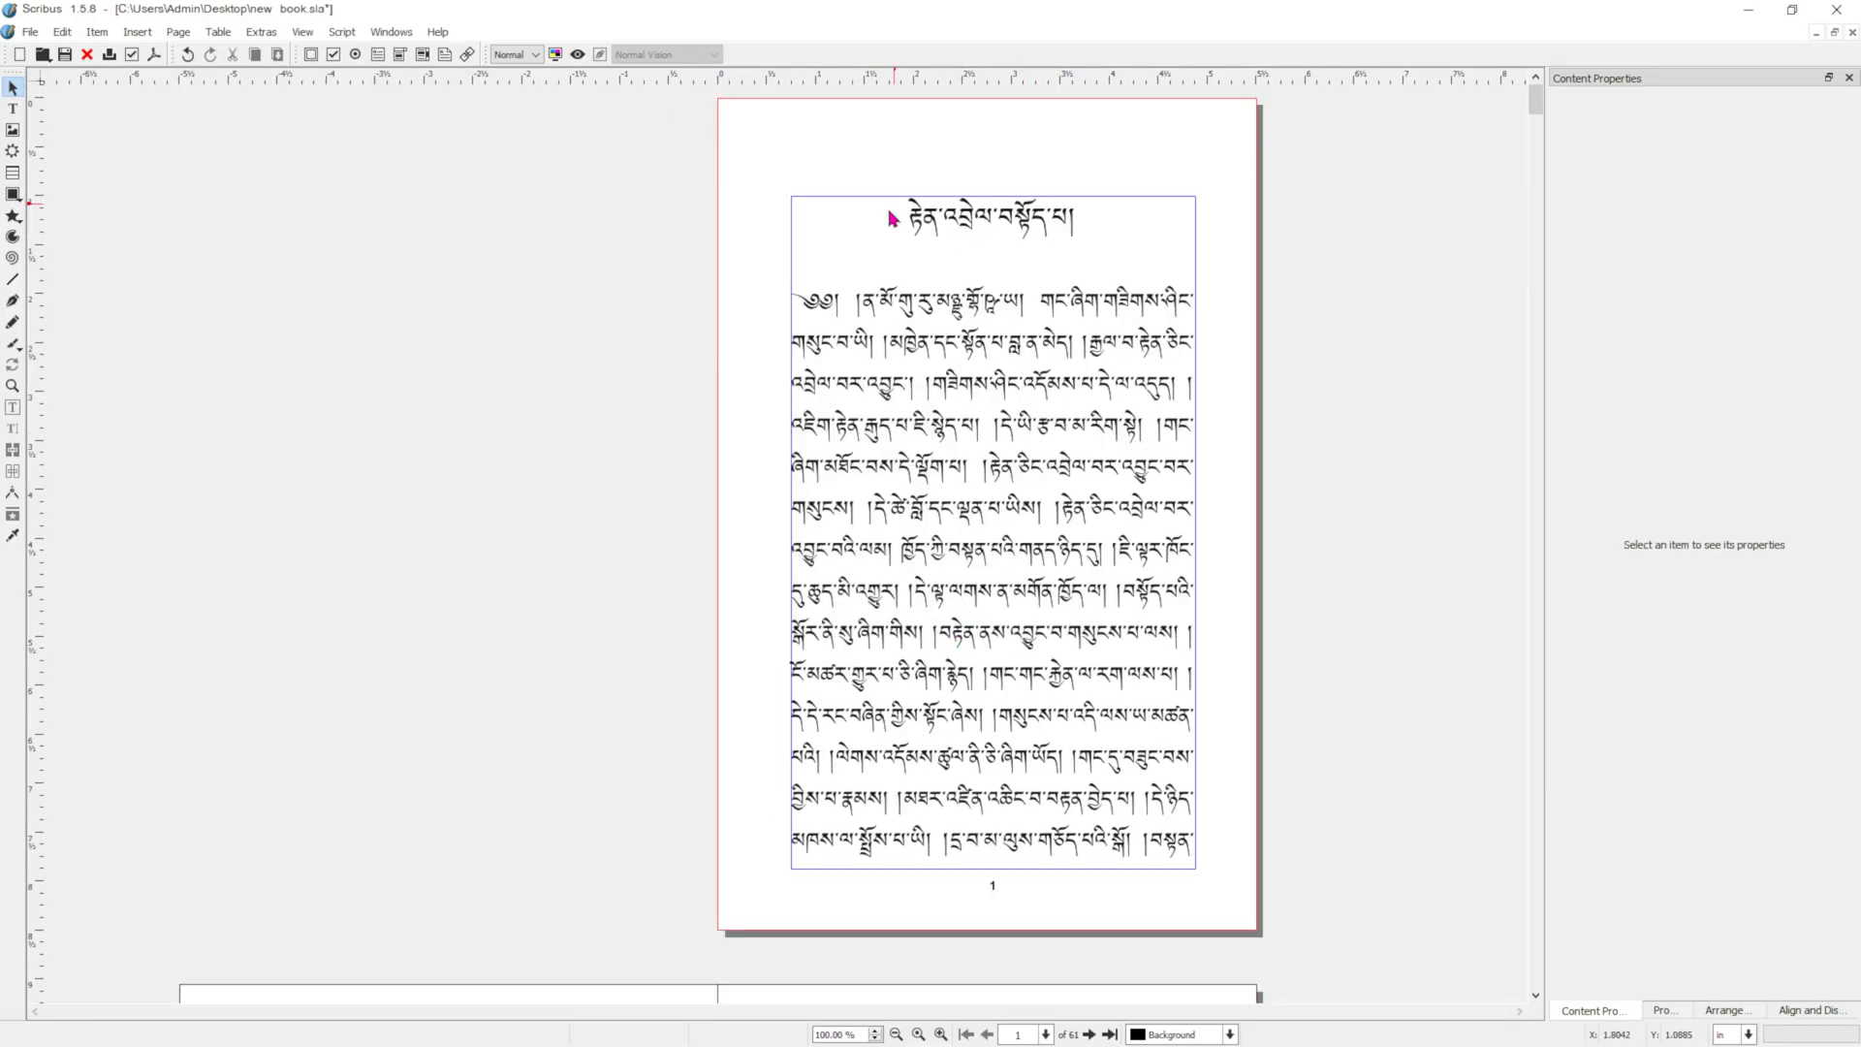
# Add an empty line above the chapter heading on page 1 to lower the heading.
pyautogui.scroll(-3, 966, 588)
pyautogui.scroll(3, 981, 890)
pyautogui.doubleClick(911, 237)
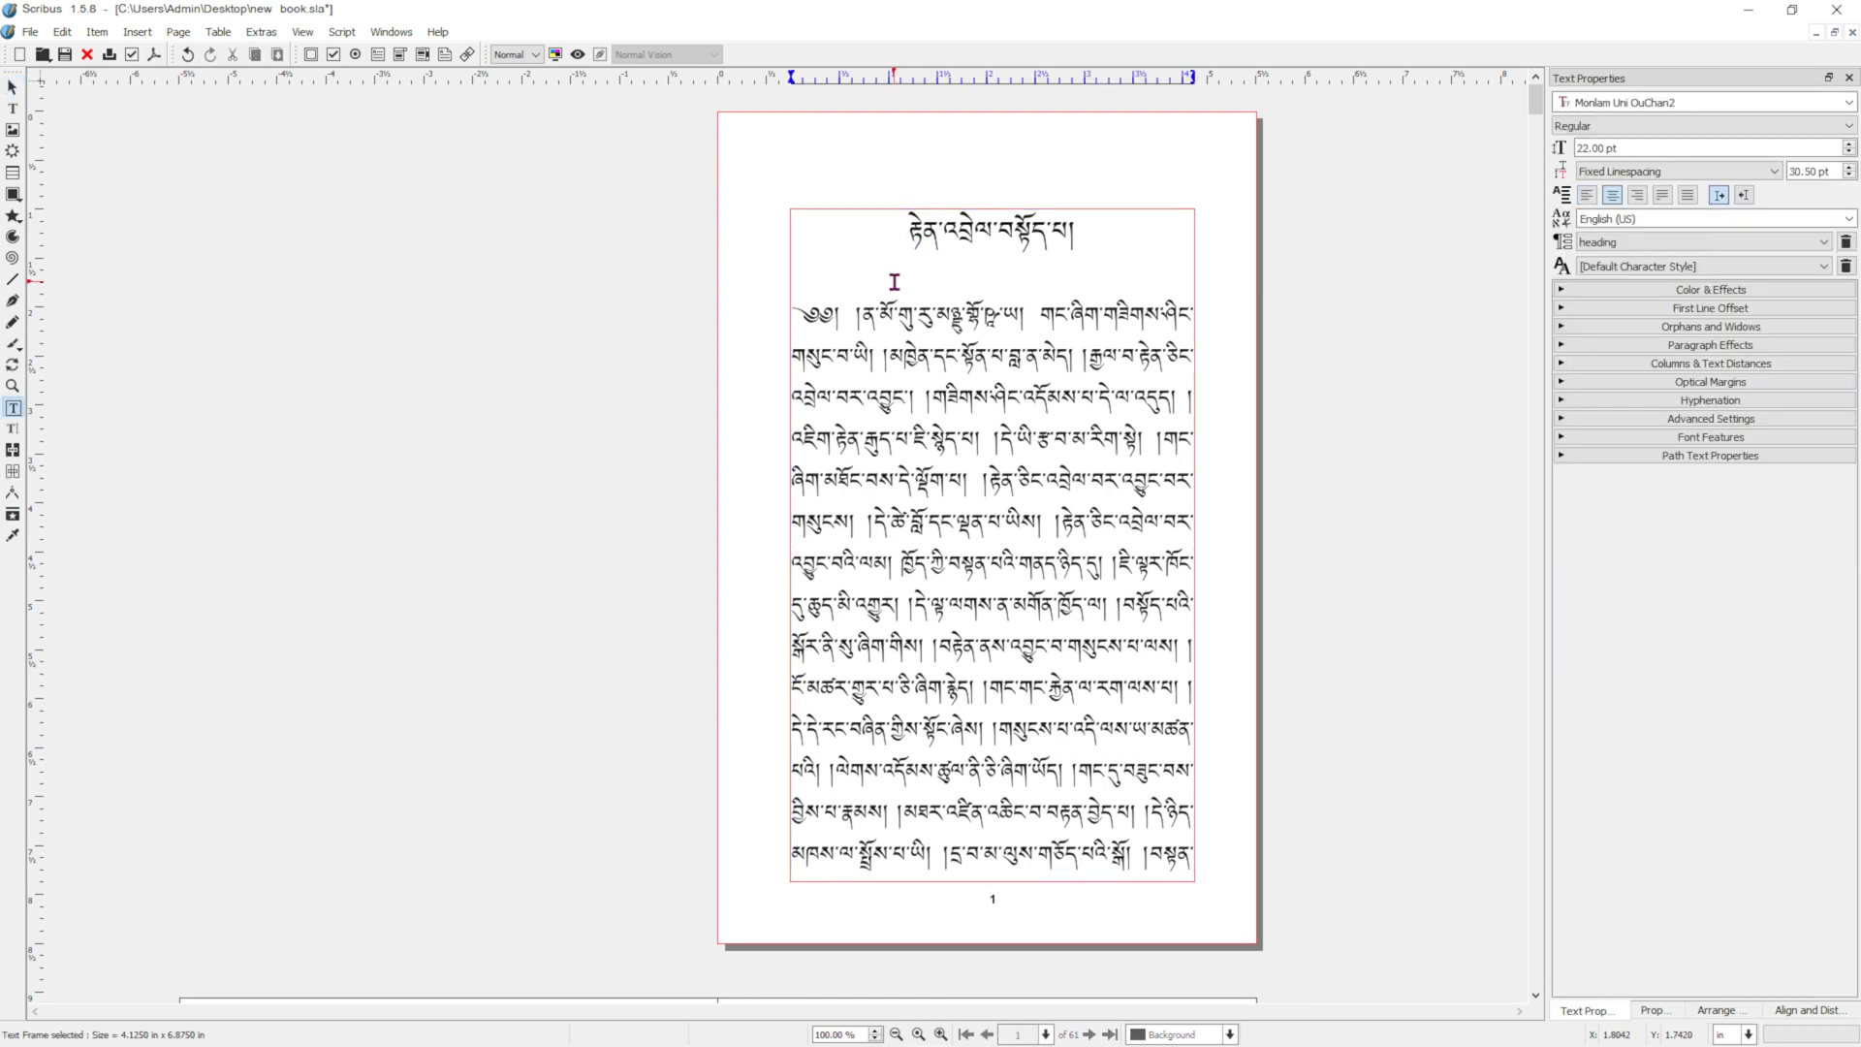
pyautogui.press('Return')
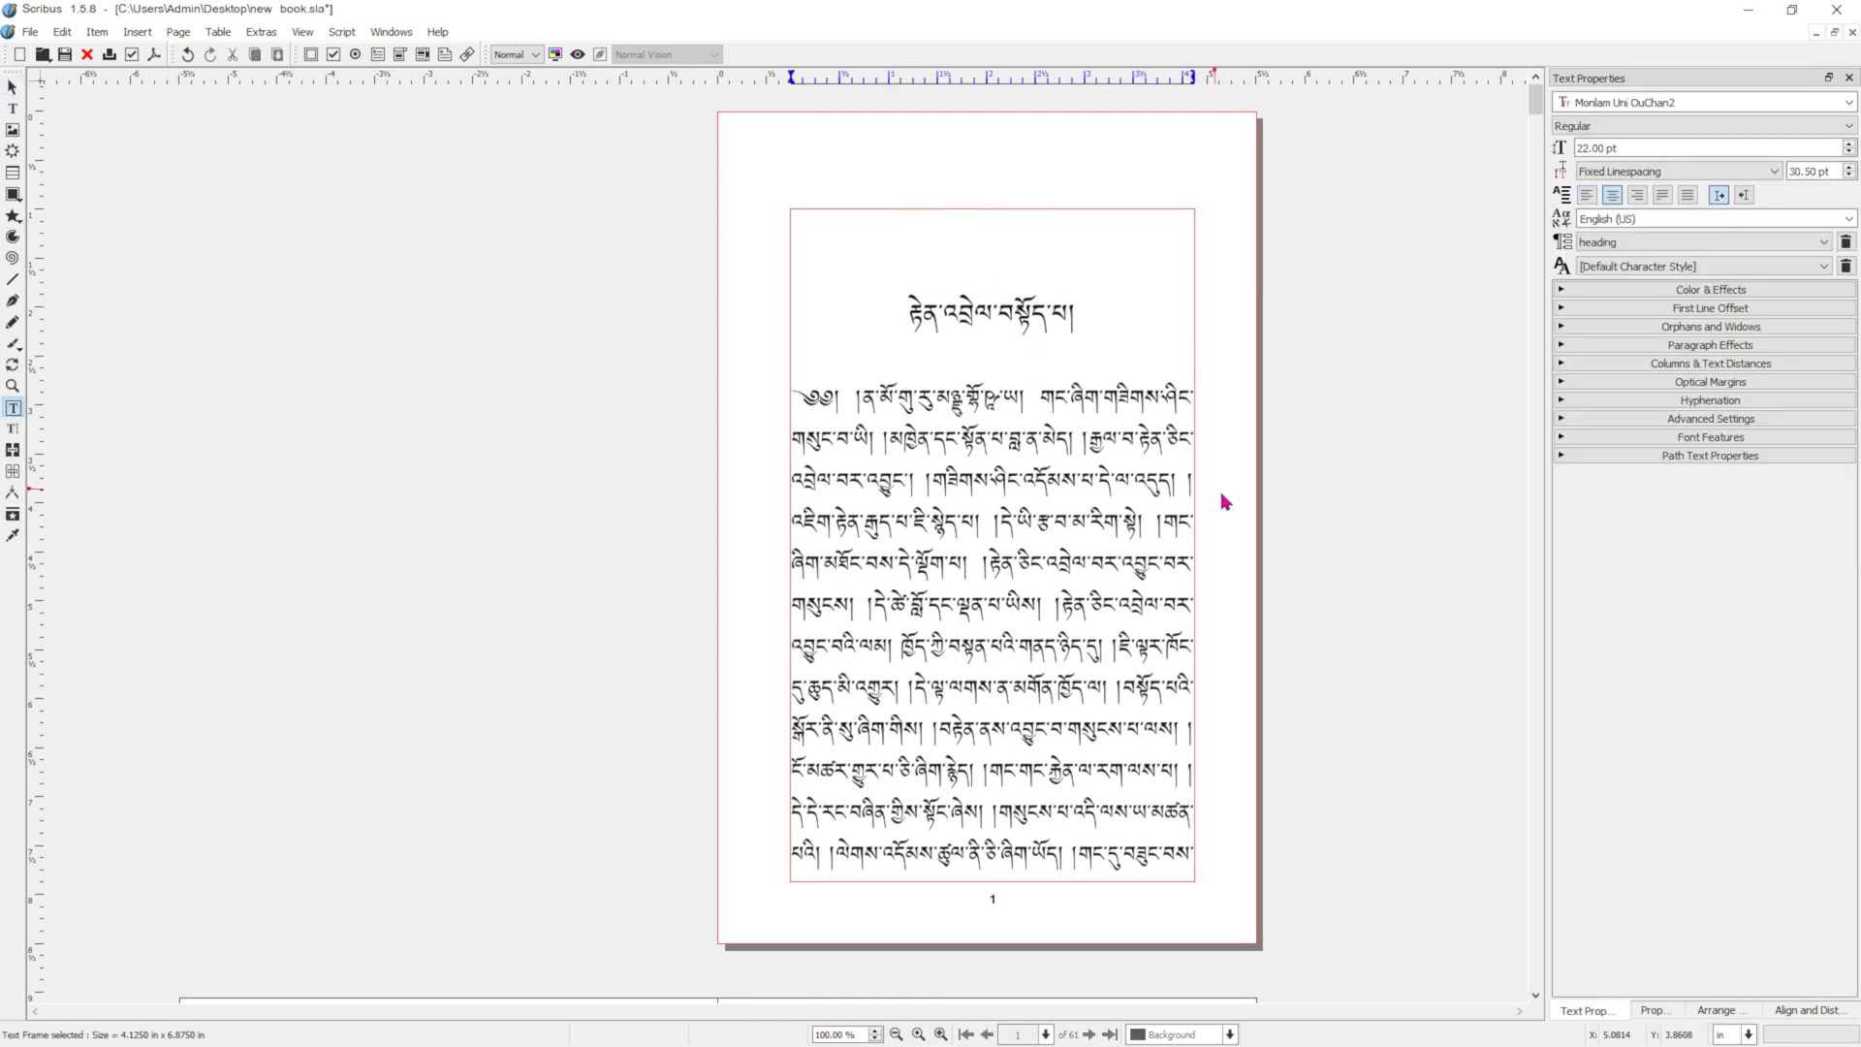
# Apply the Blank Right master page to page 11, where the second chapter begins, for the current page only.
pyautogui.scroll(-5, 1226, 499)
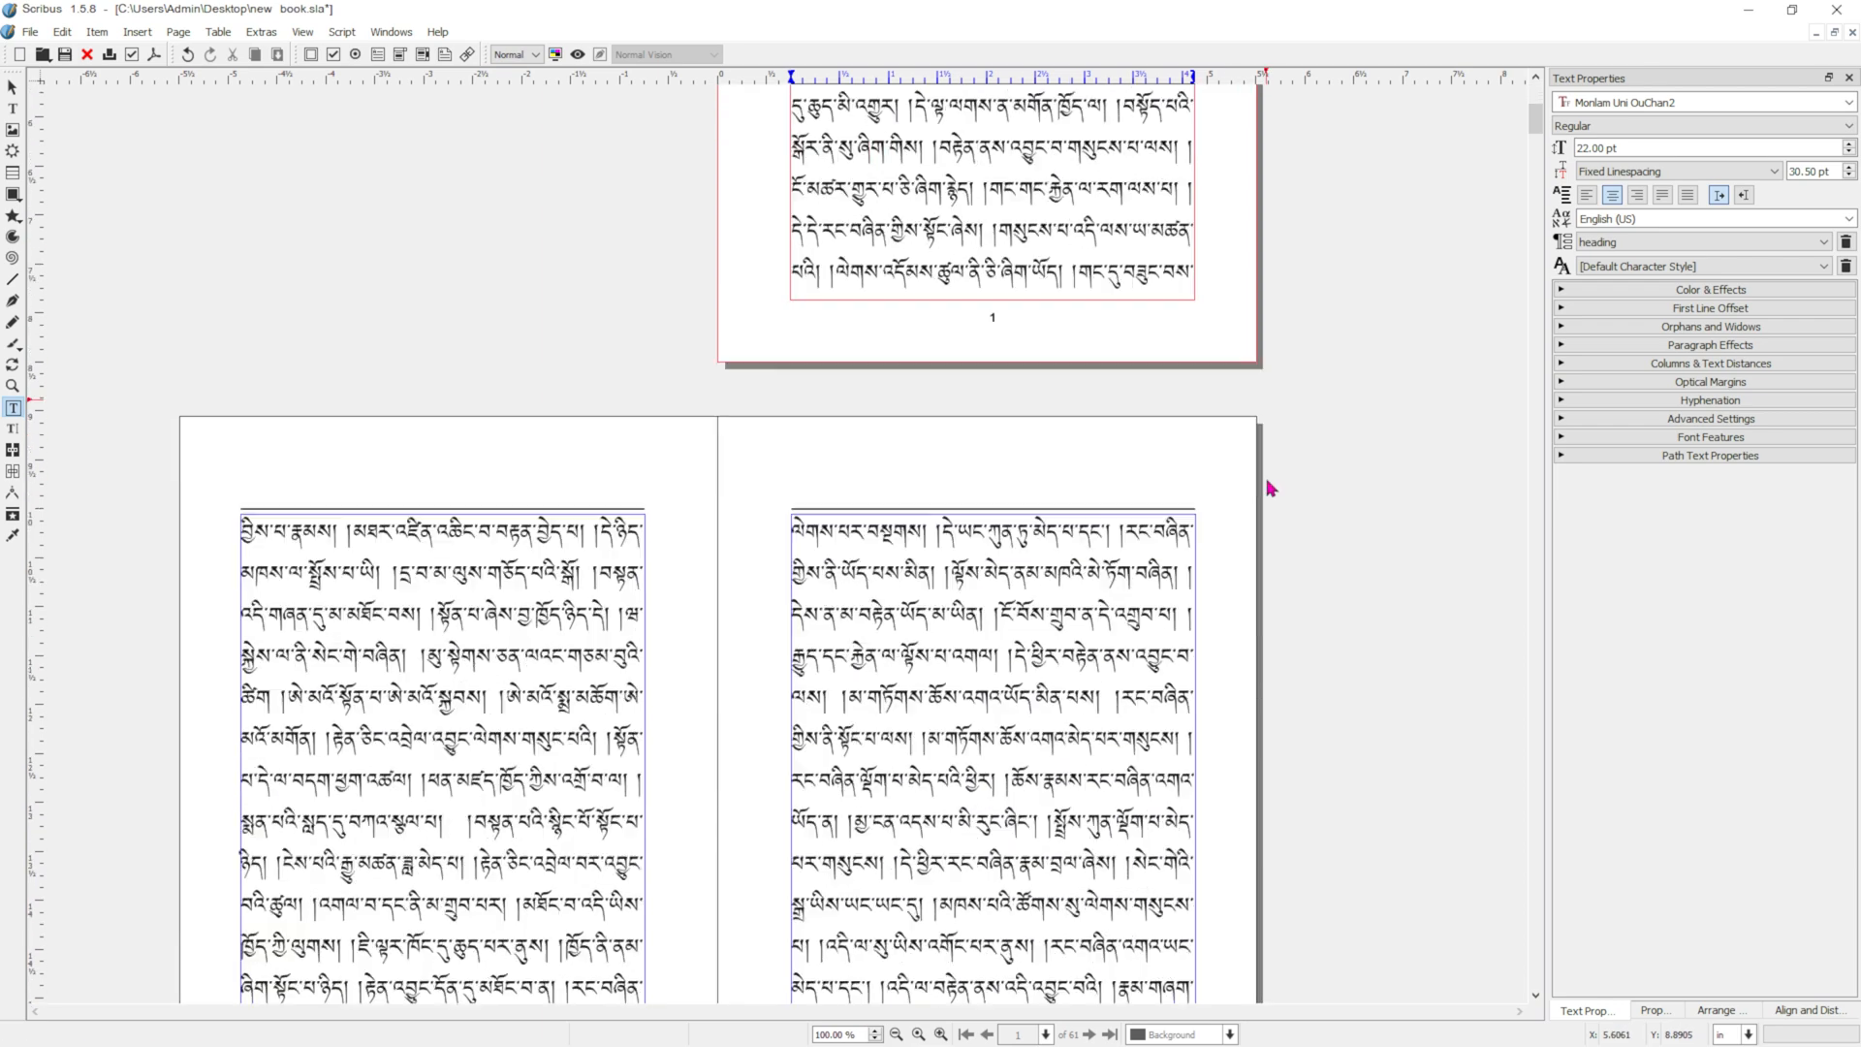
pyautogui.scroll(-11, 1270, 487)
pyautogui.scroll(-10, 1273, 499)
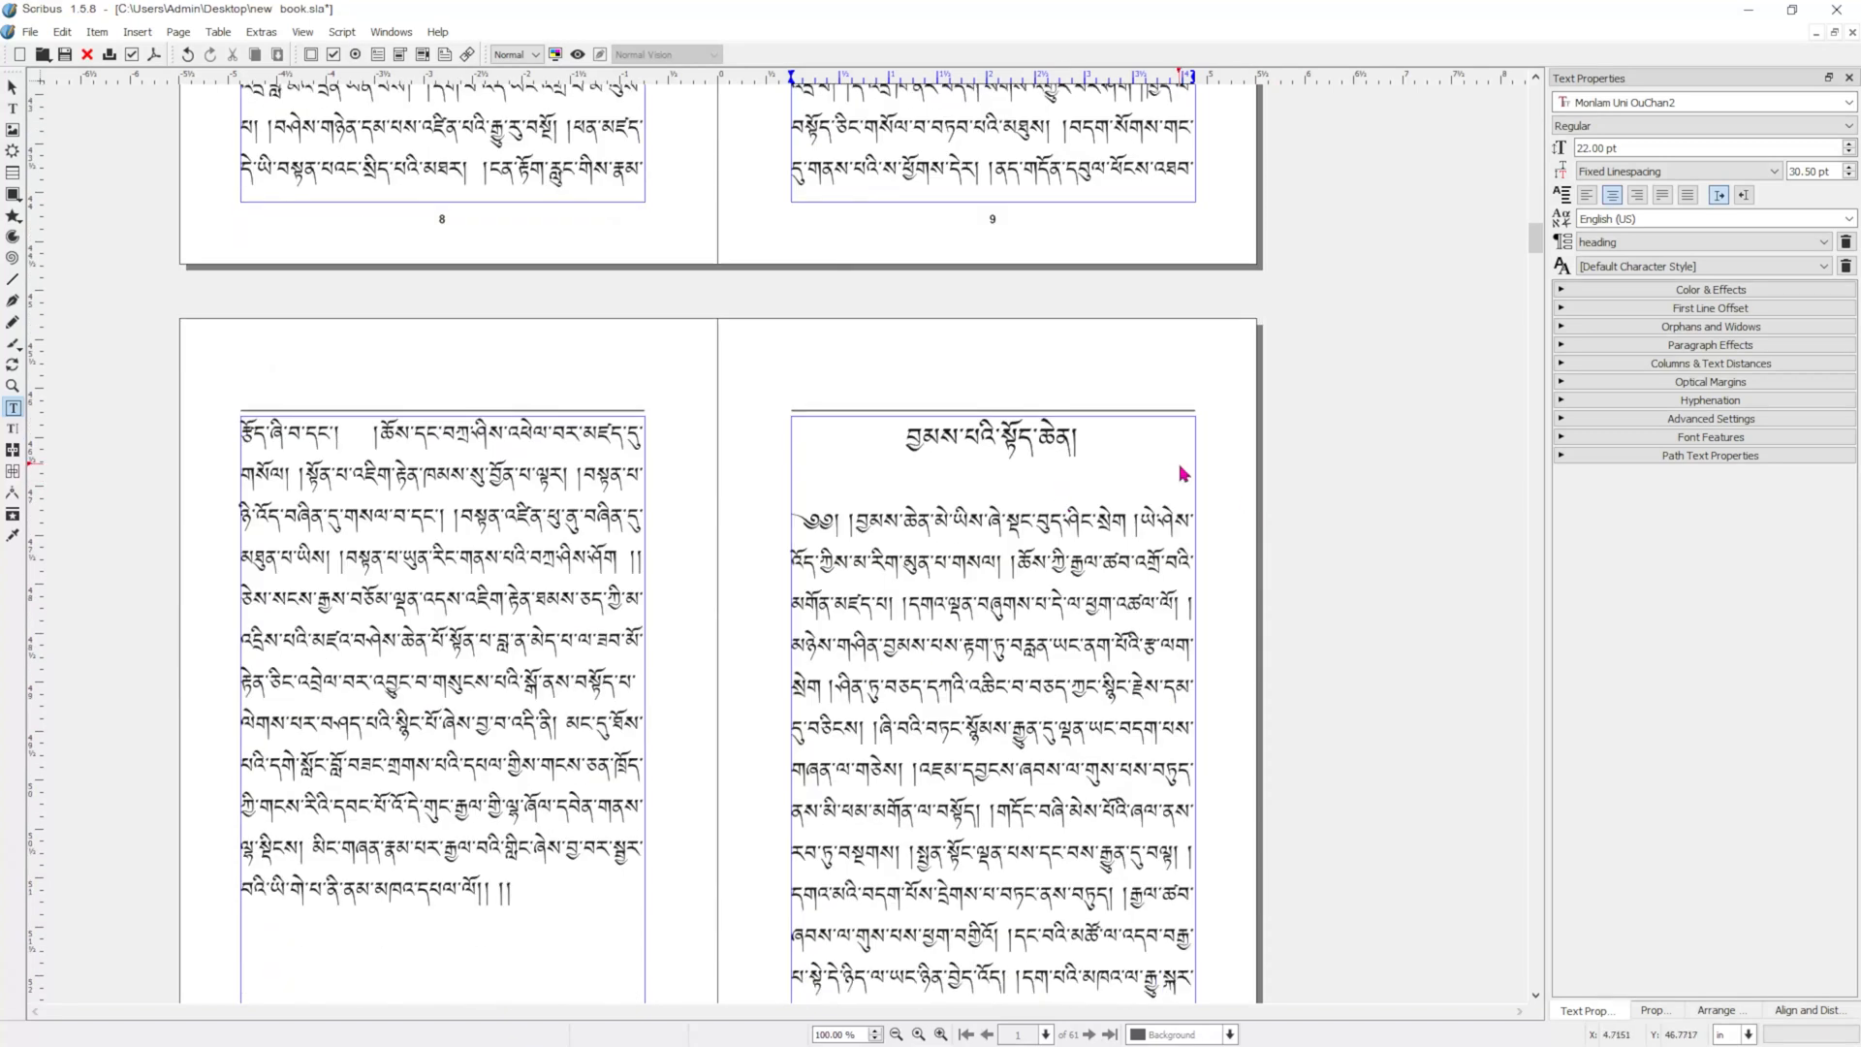
pyautogui.scroll(-2, 1182, 473)
pyautogui.click(1237, 286)
pyautogui.rightClick(1236, 286)
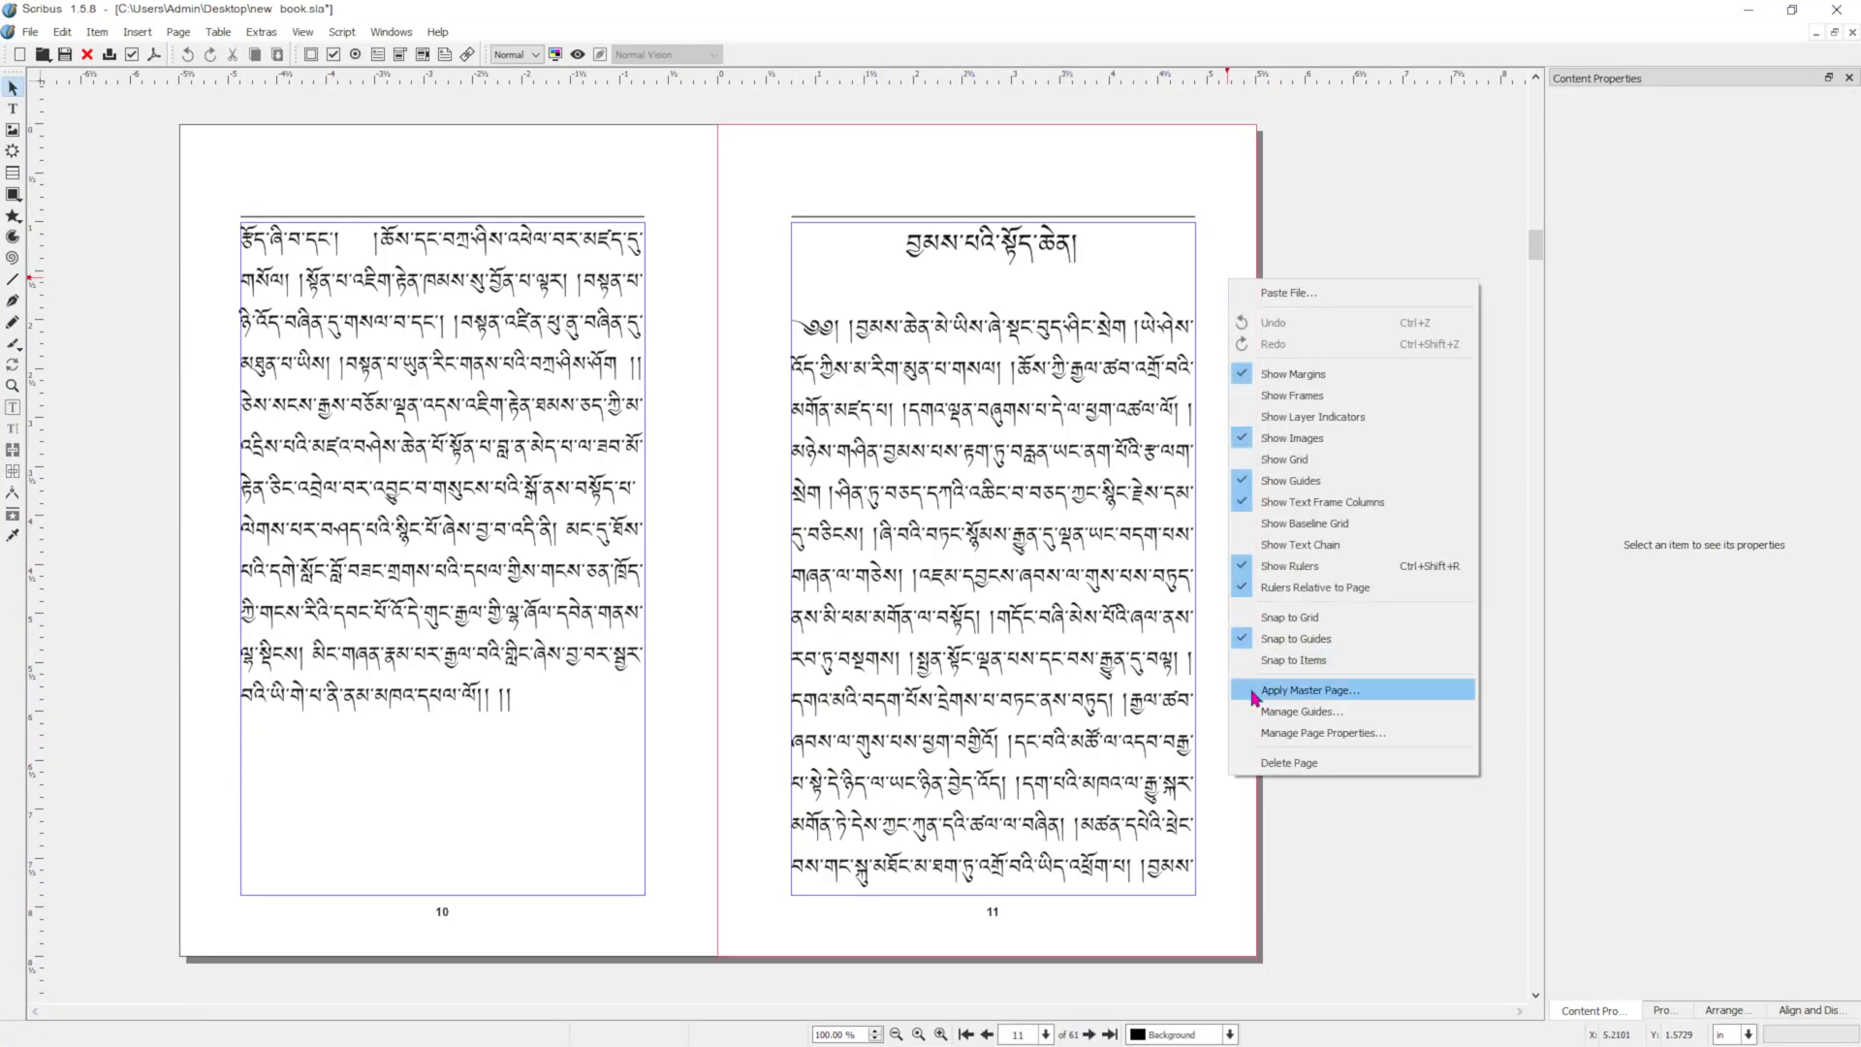
pyautogui.click(1309, 691)
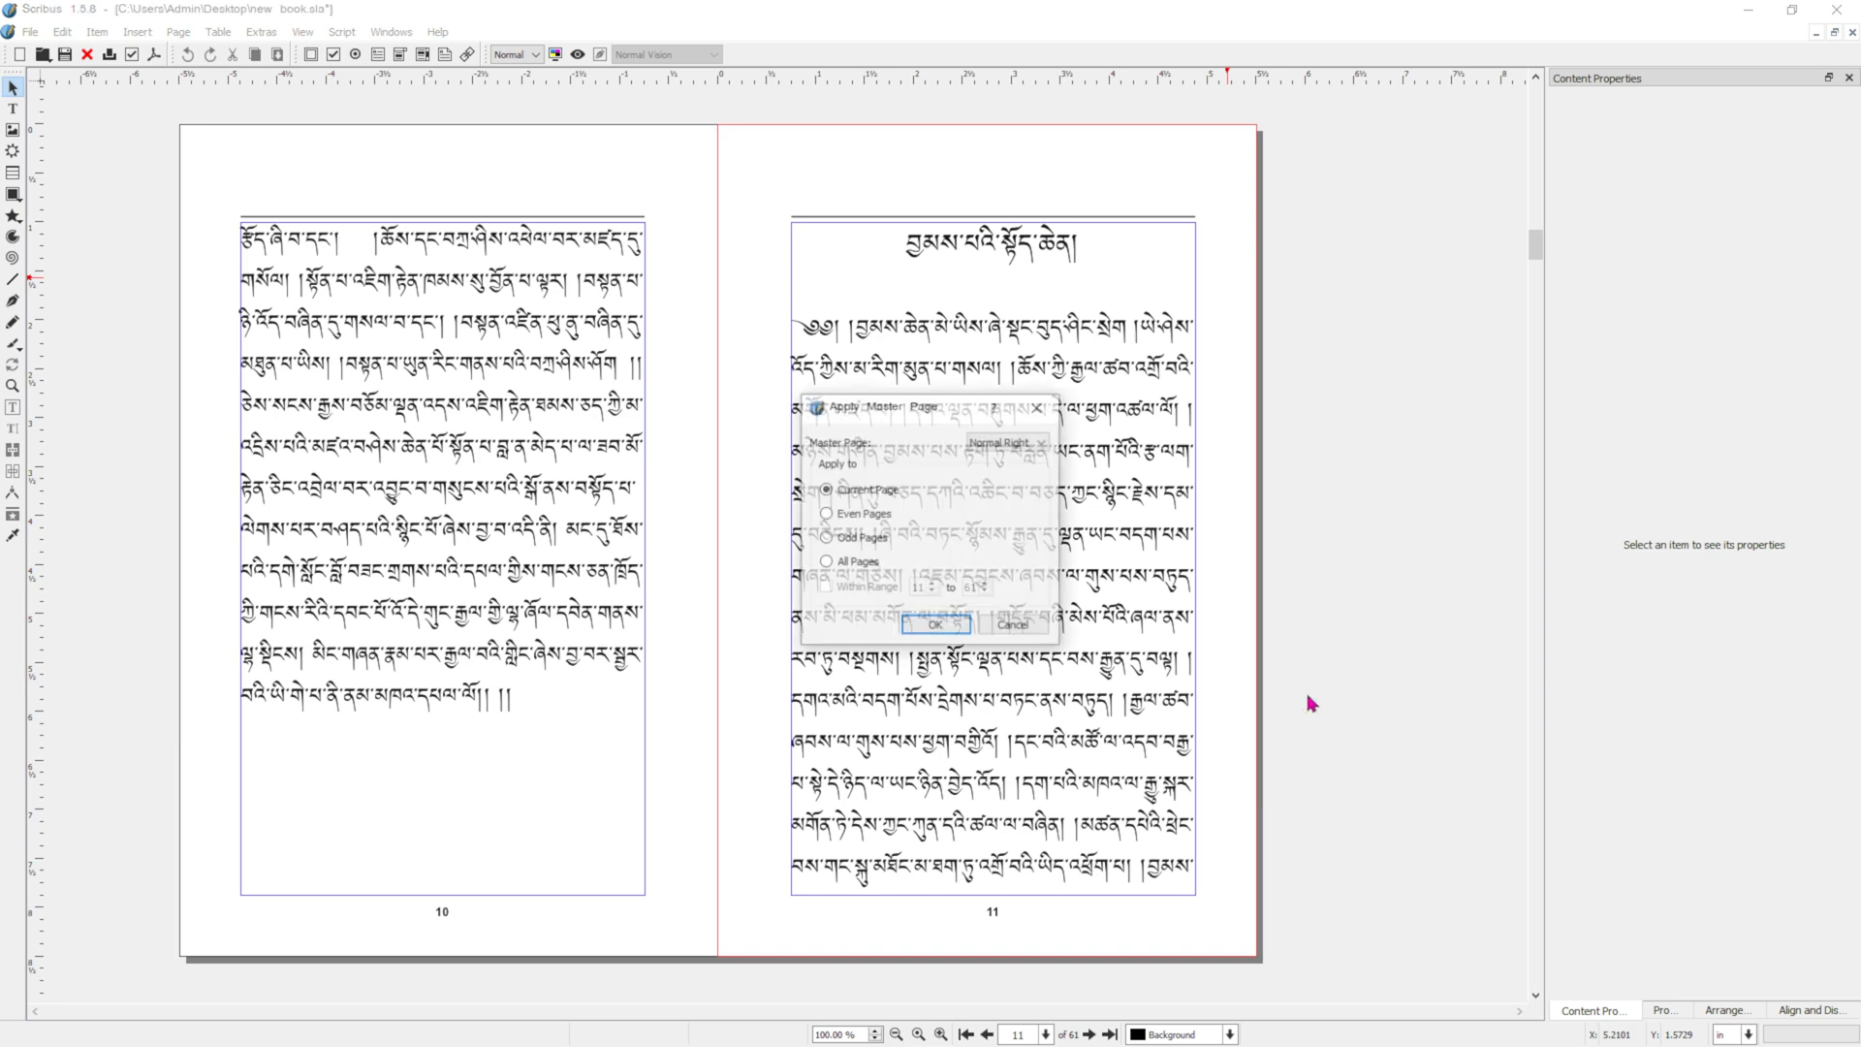
pyautogui.click(1013, 444)
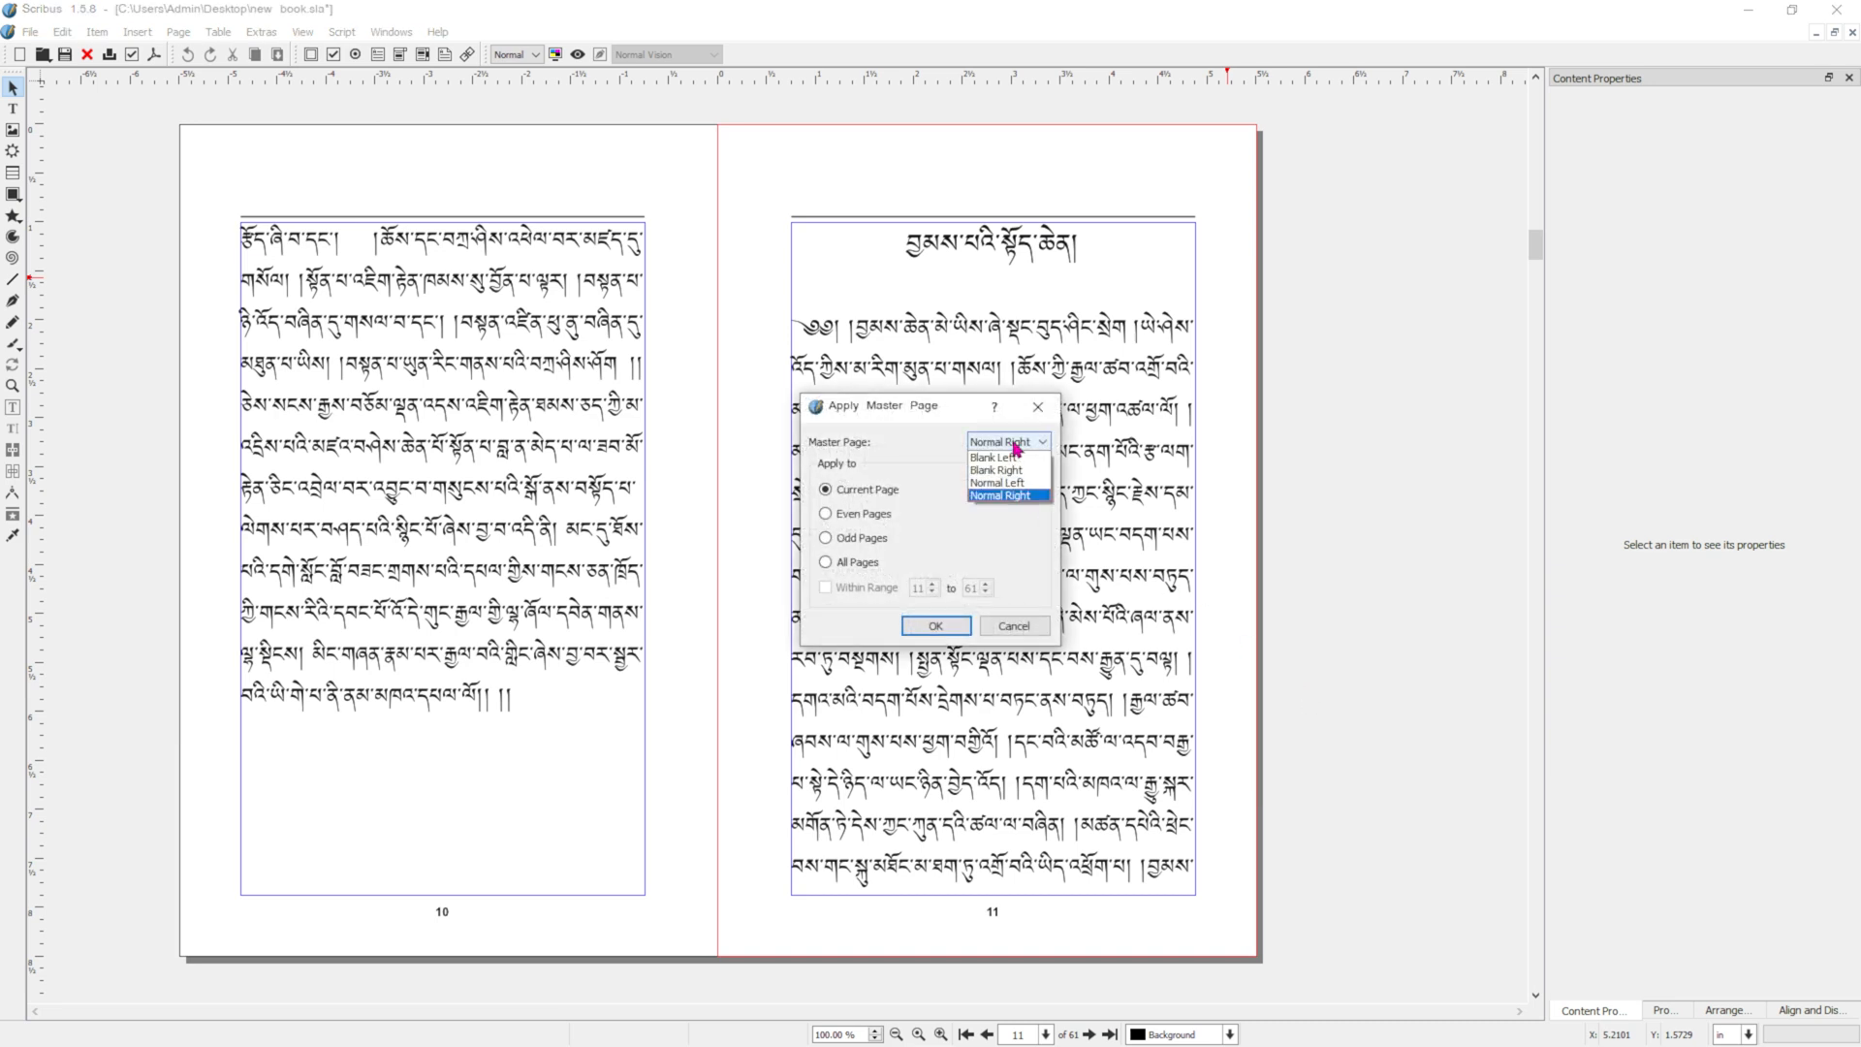
pyautogui.click(998, 470)
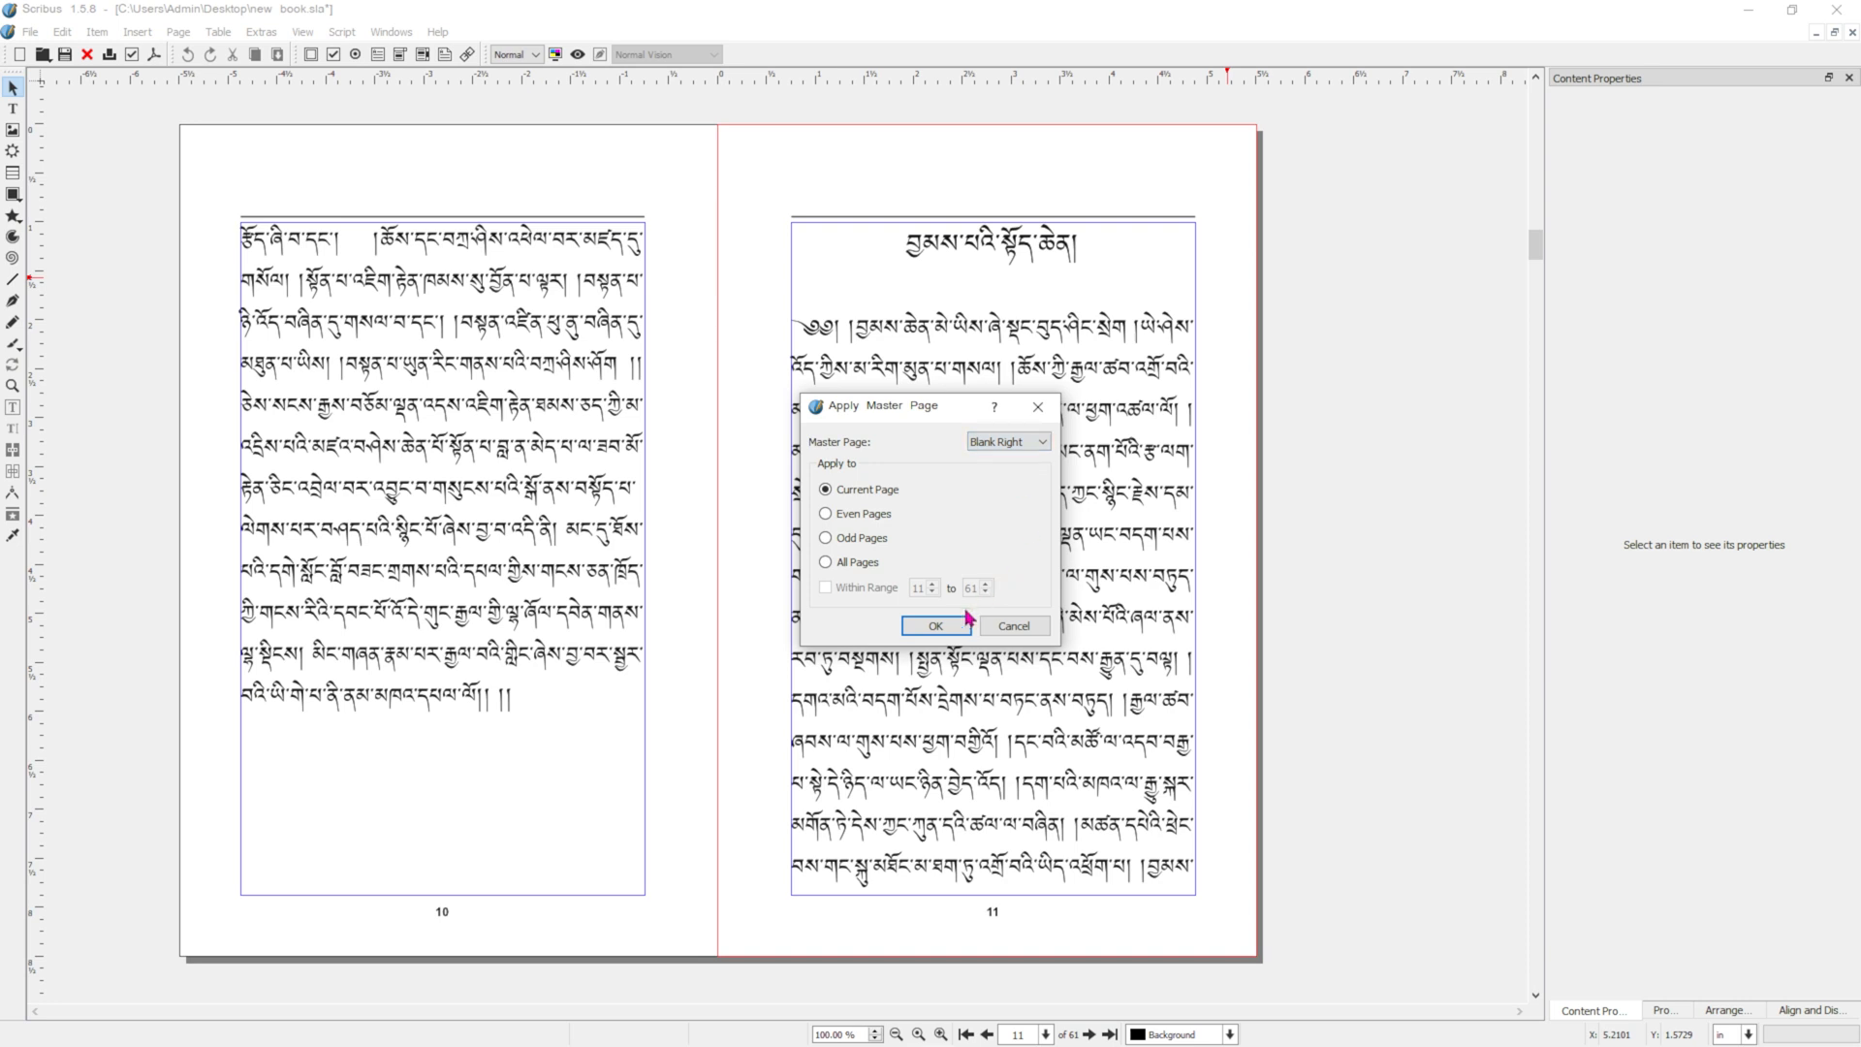
pyautogui.click(936, 626)
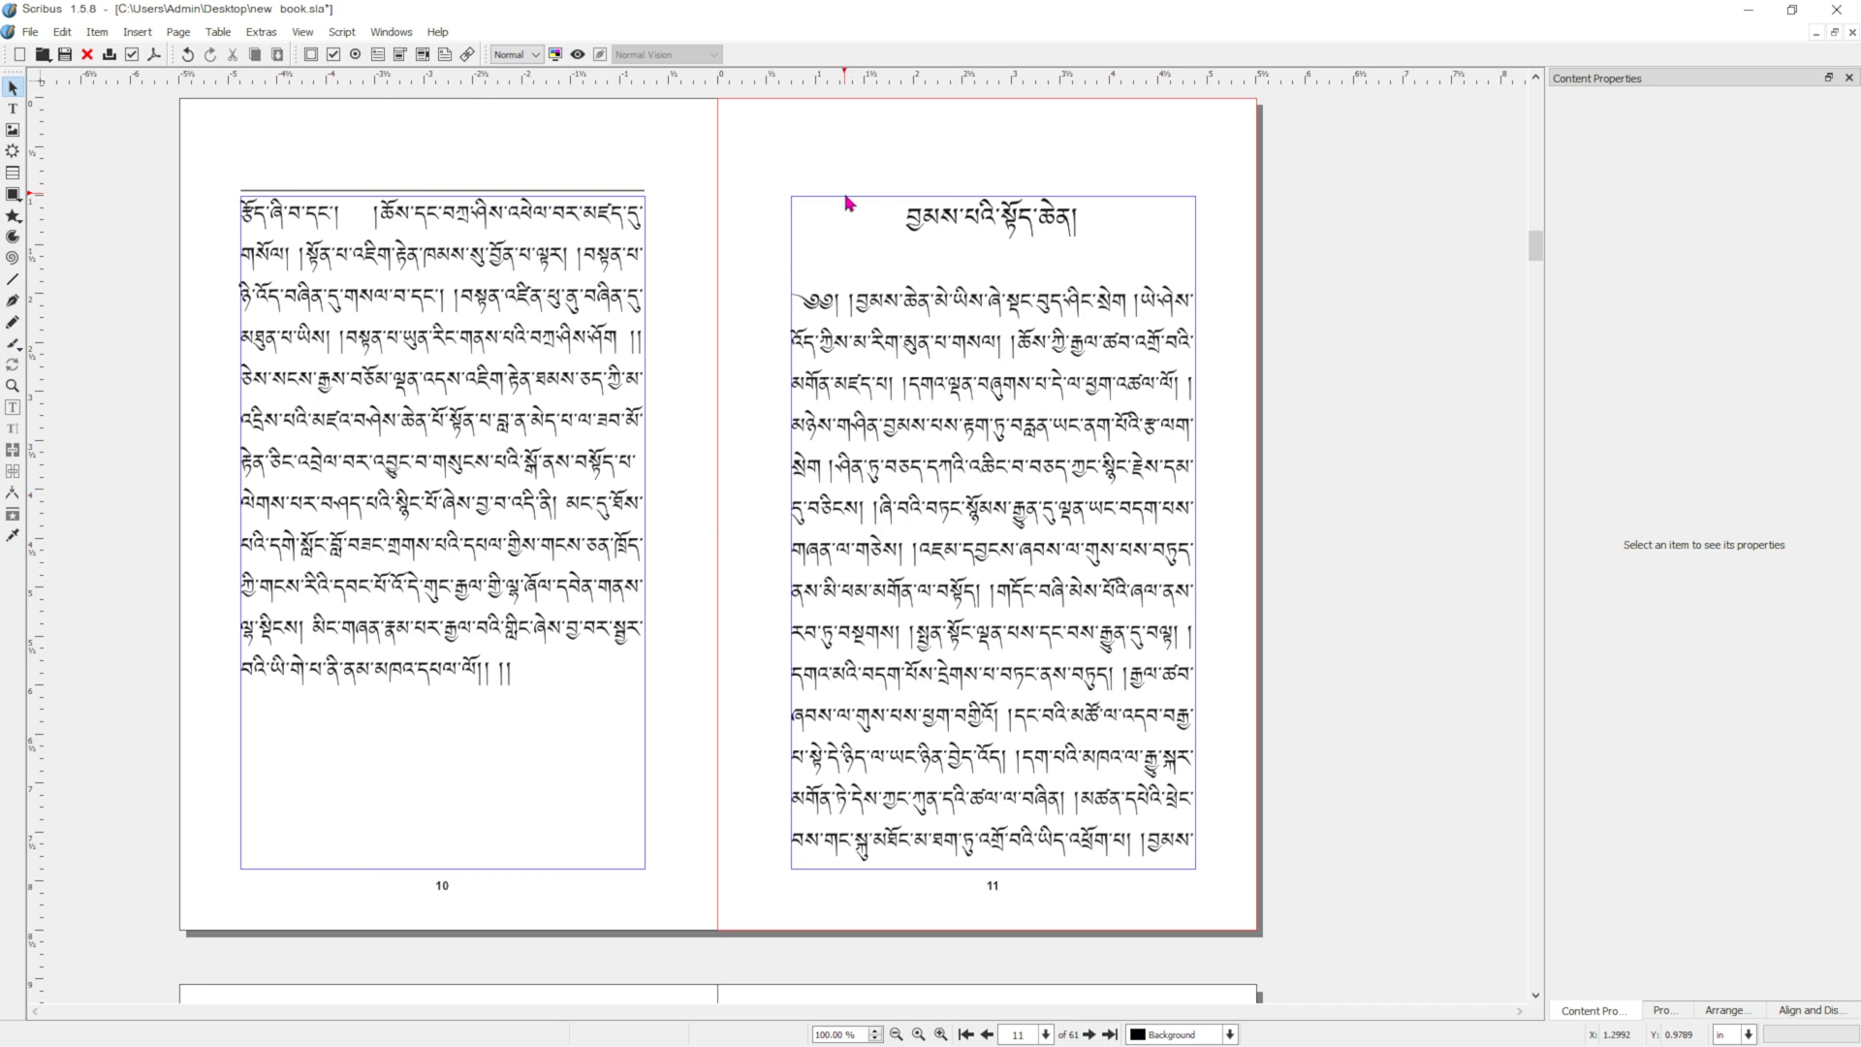
# Add two empty lines above the chapter heading on page 11 to lower the heading.
pyautogui.doubleClick(897, 233)
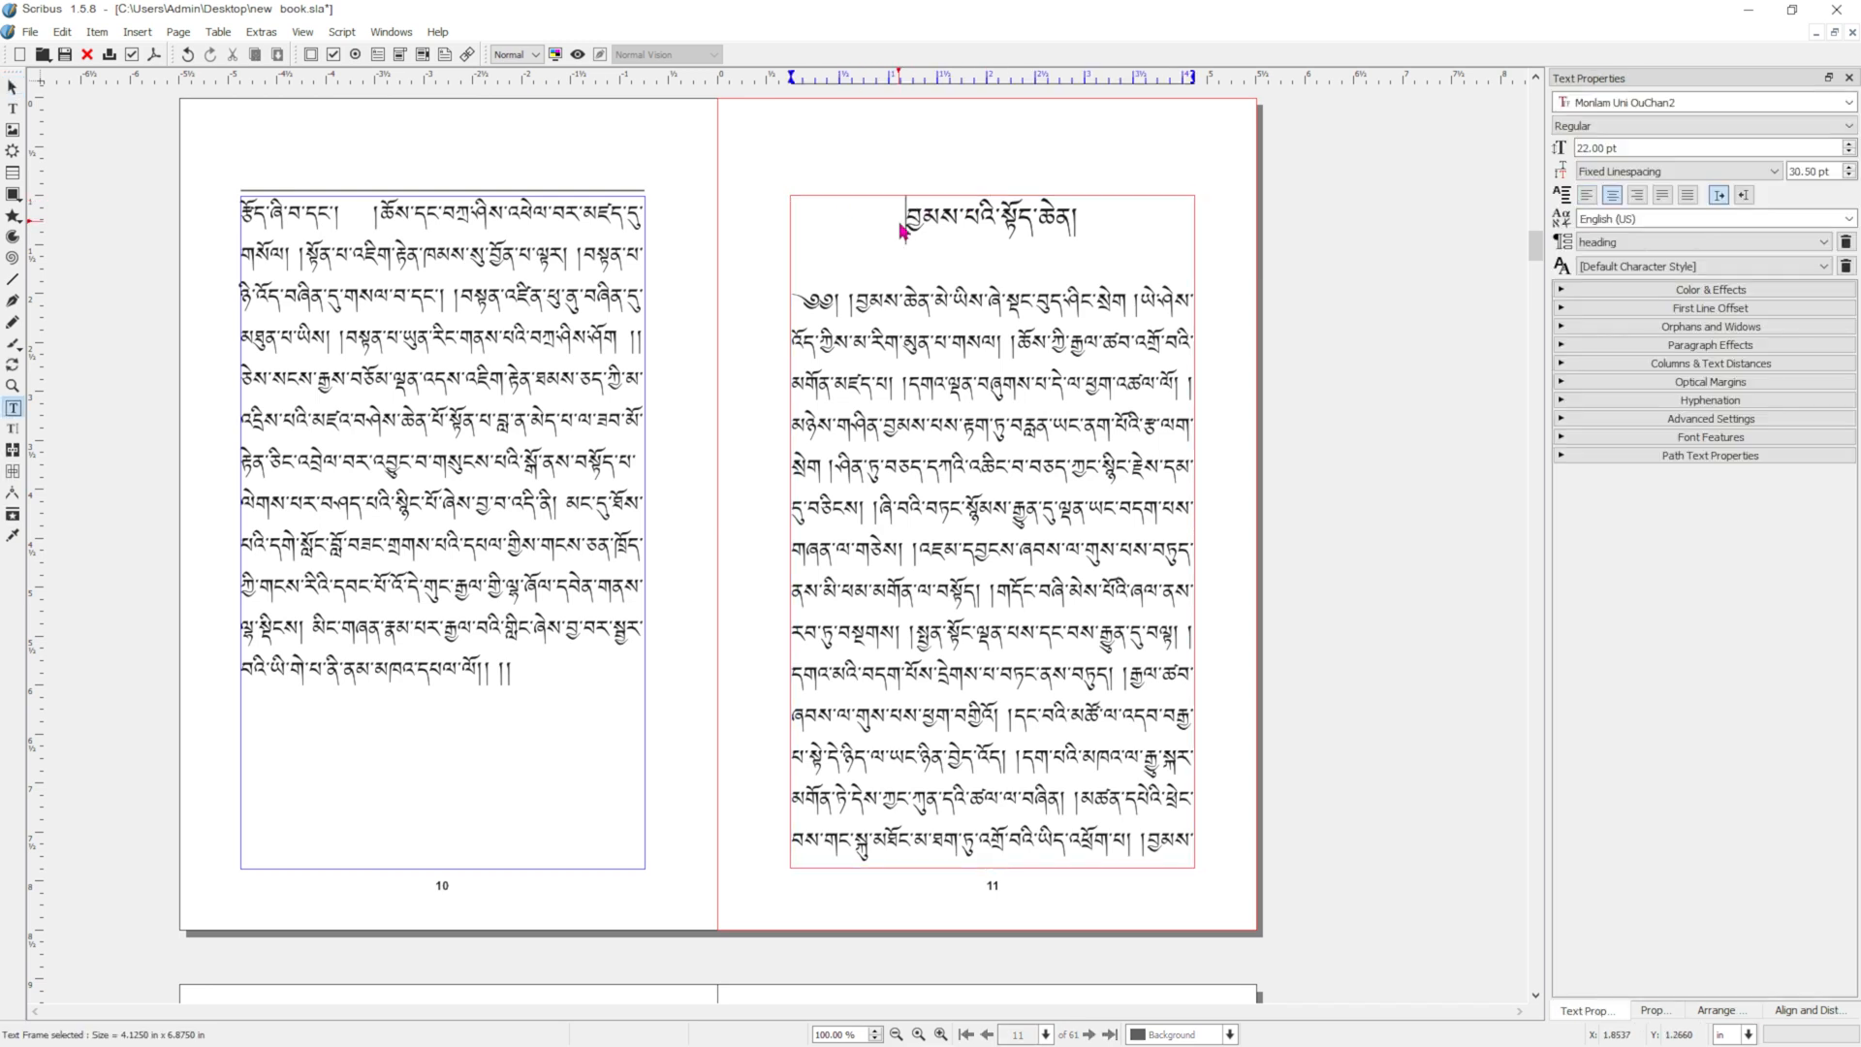
pyautogui.press('Return')
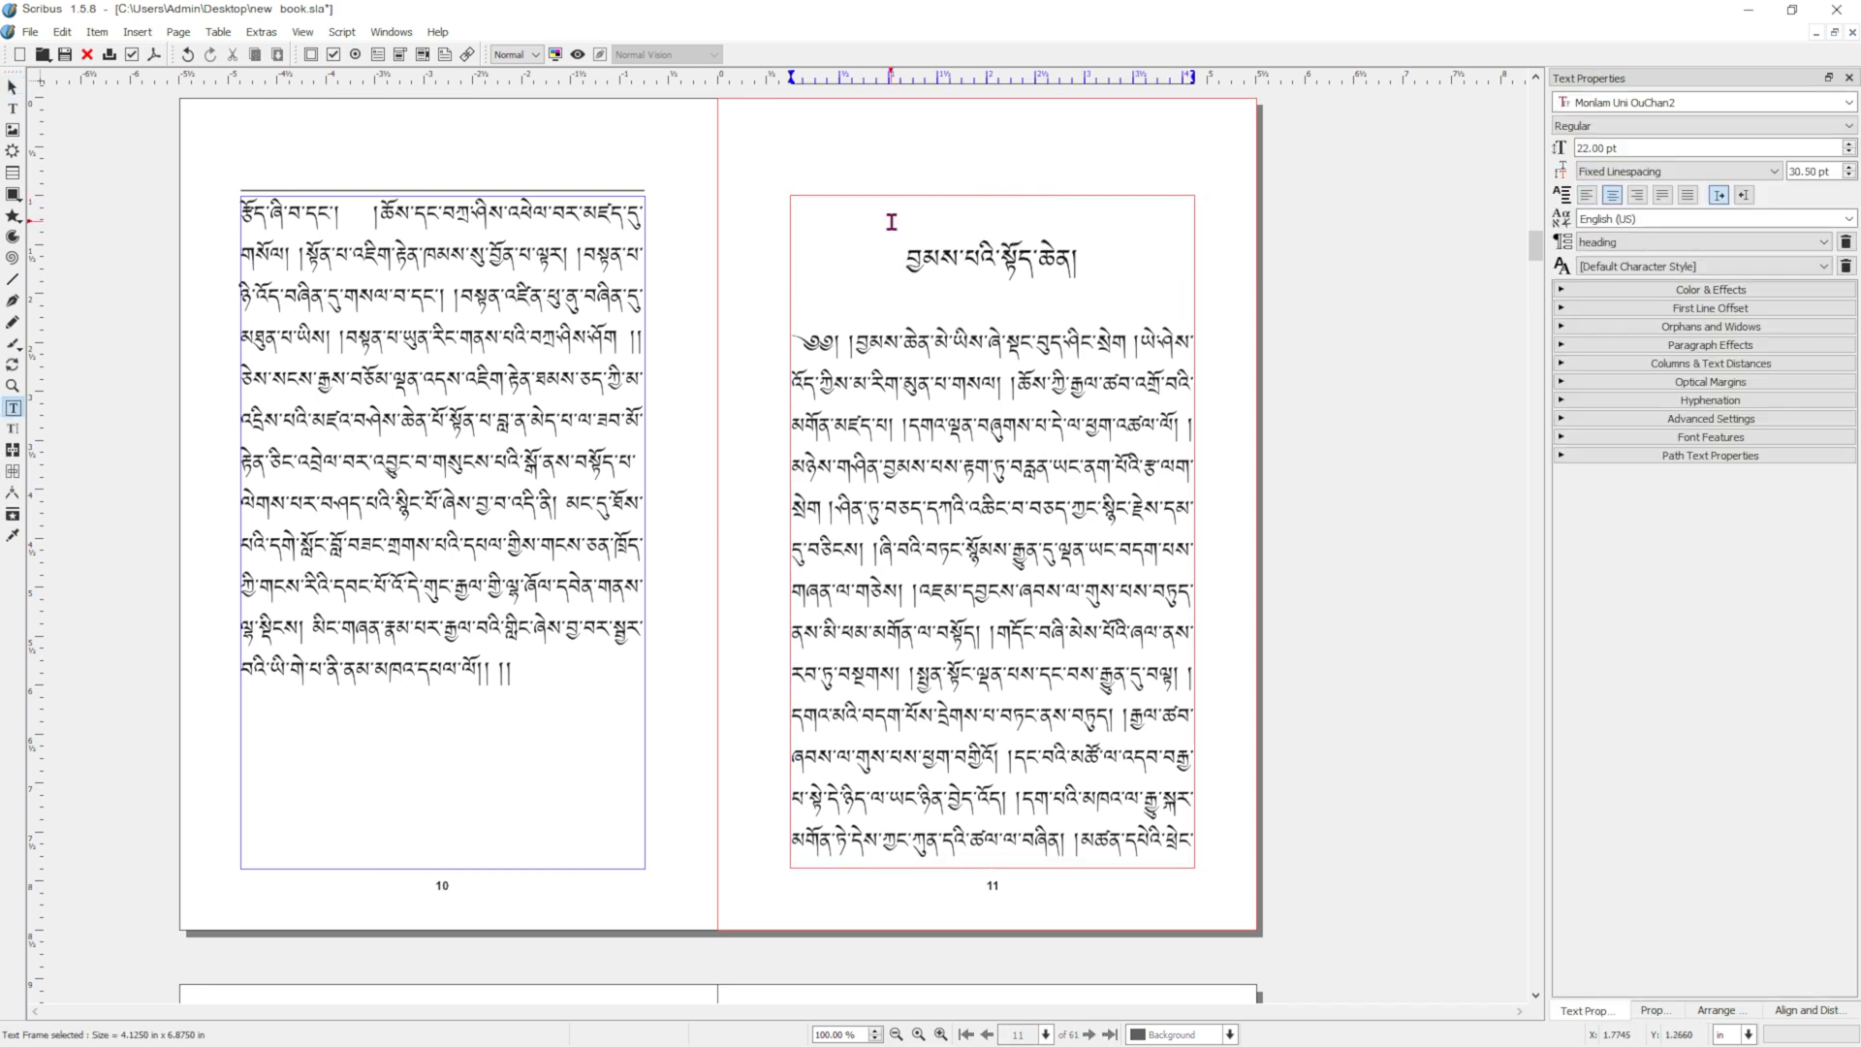
pyautogui.press('Return')
# Apply the Blank Right master page to page 25, where the third chapter begins, for the current page only.
pyautogui.scroll(-1, 1153, 417)
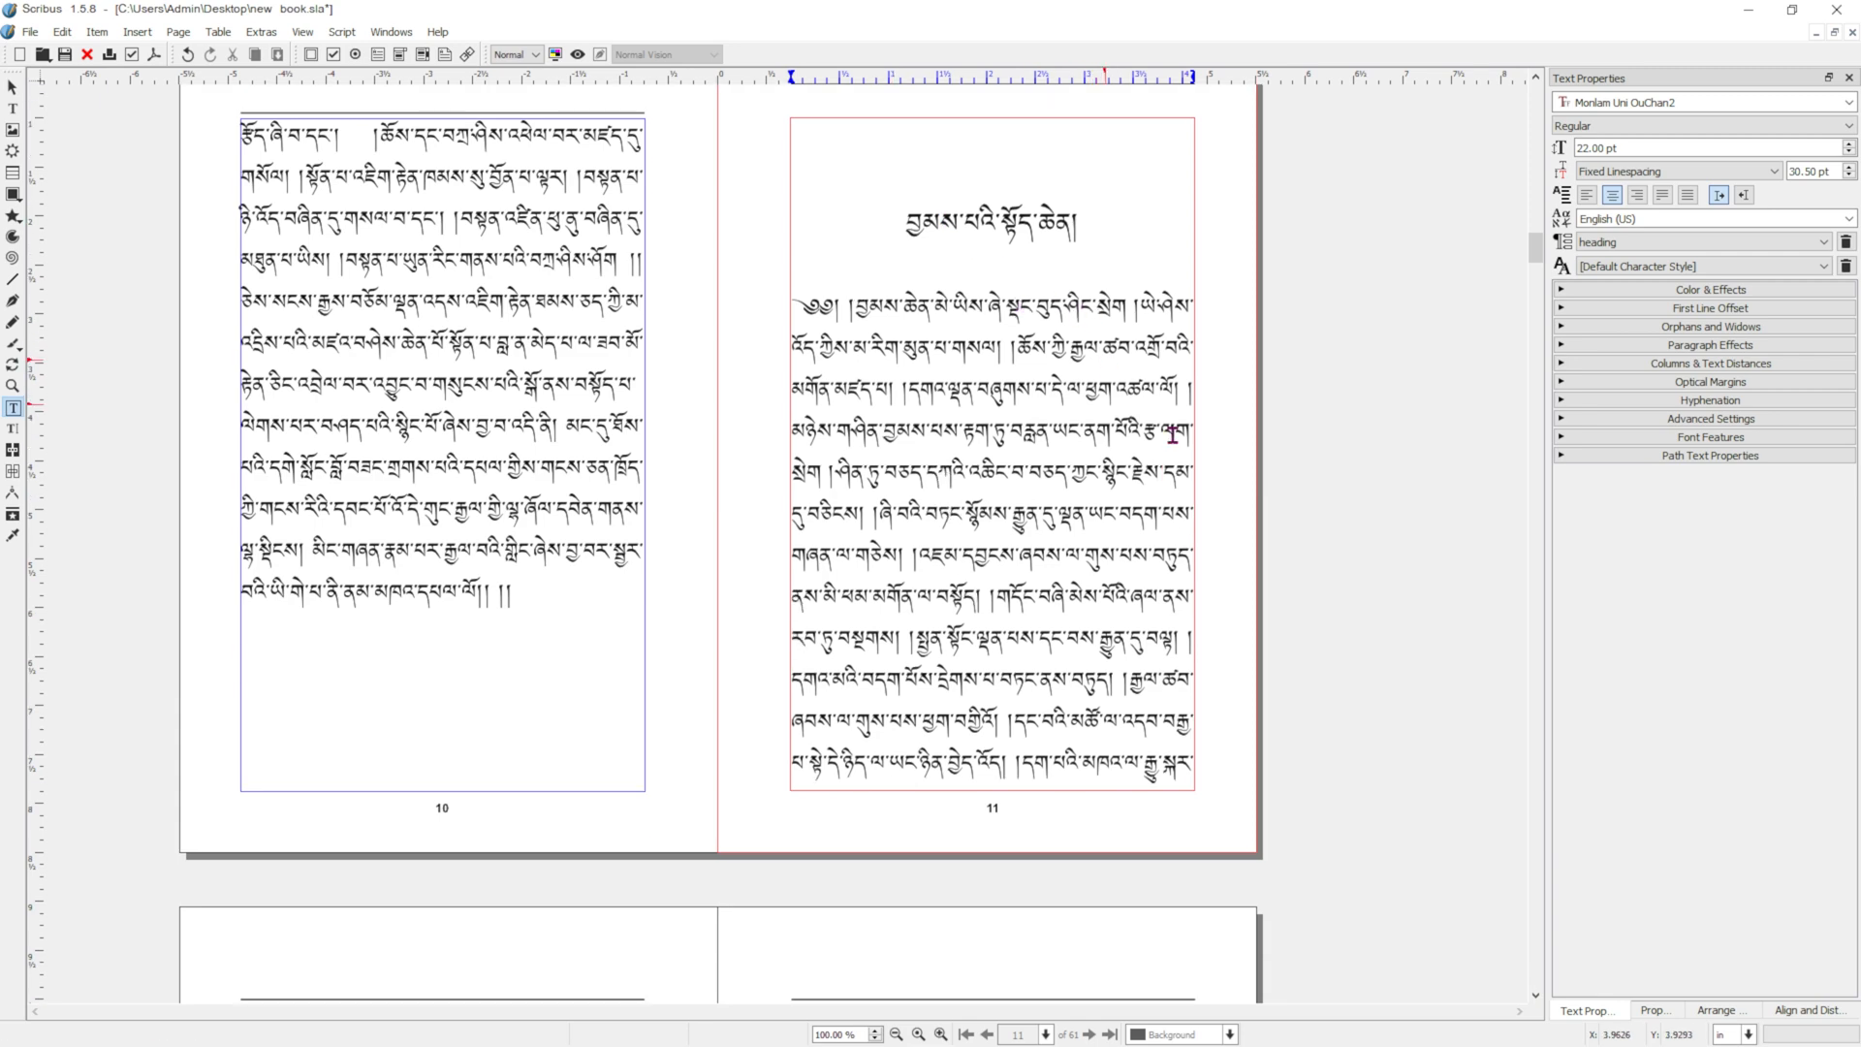
pyautogui.scroll(-10, 1171, 436)
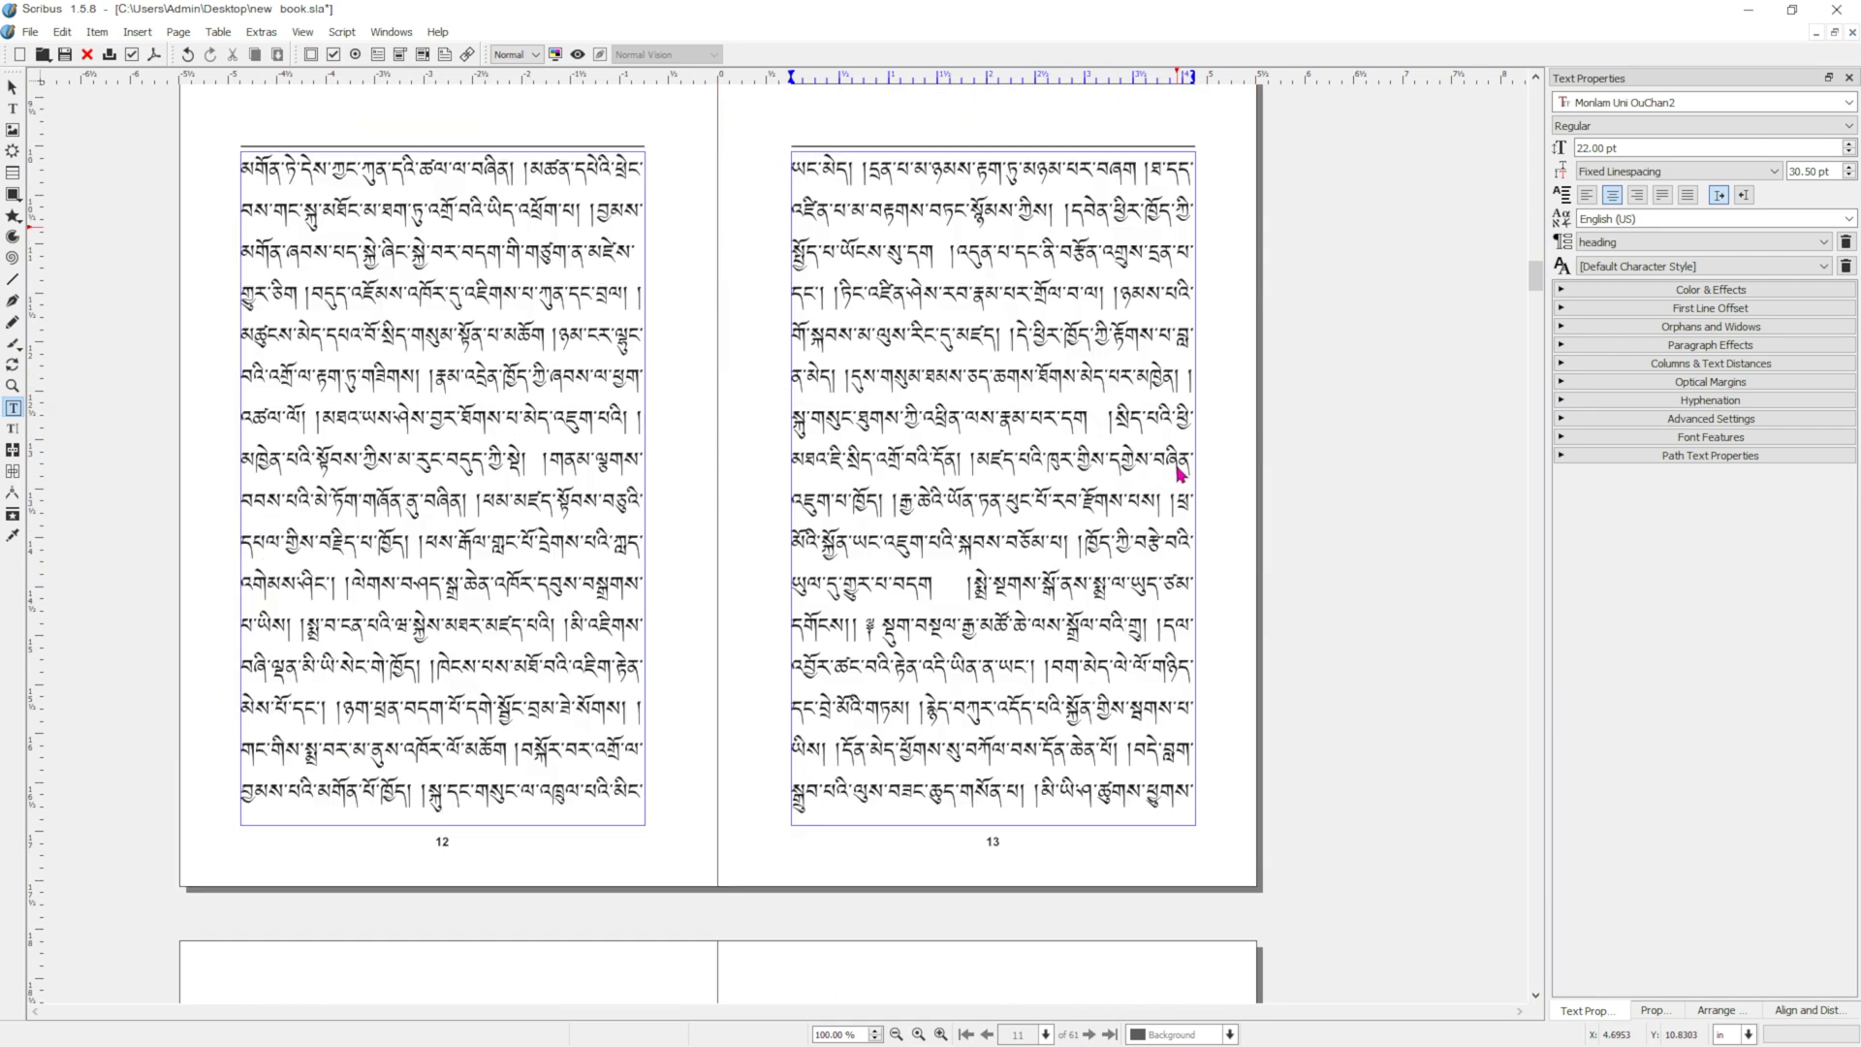
pyautogui.scroll(-20, 1177, 480)
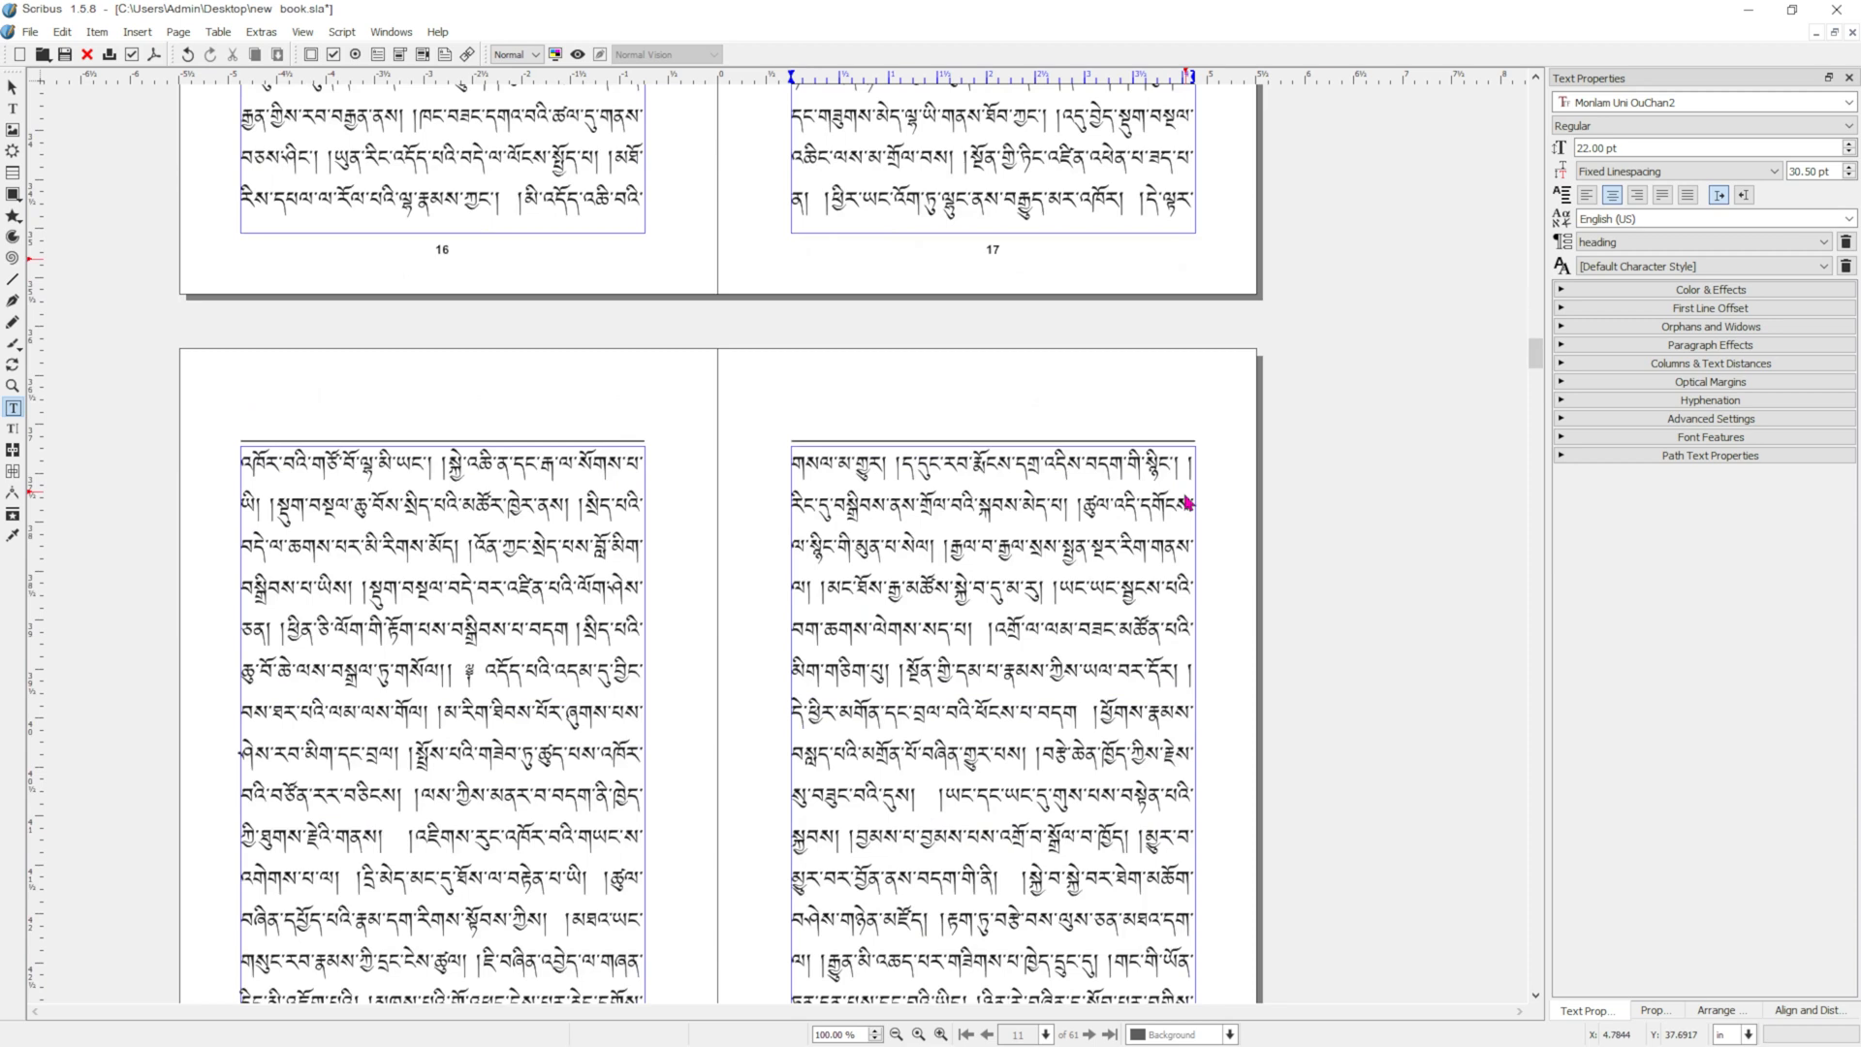
pyautogui.scroll(-10, 1187, 501)
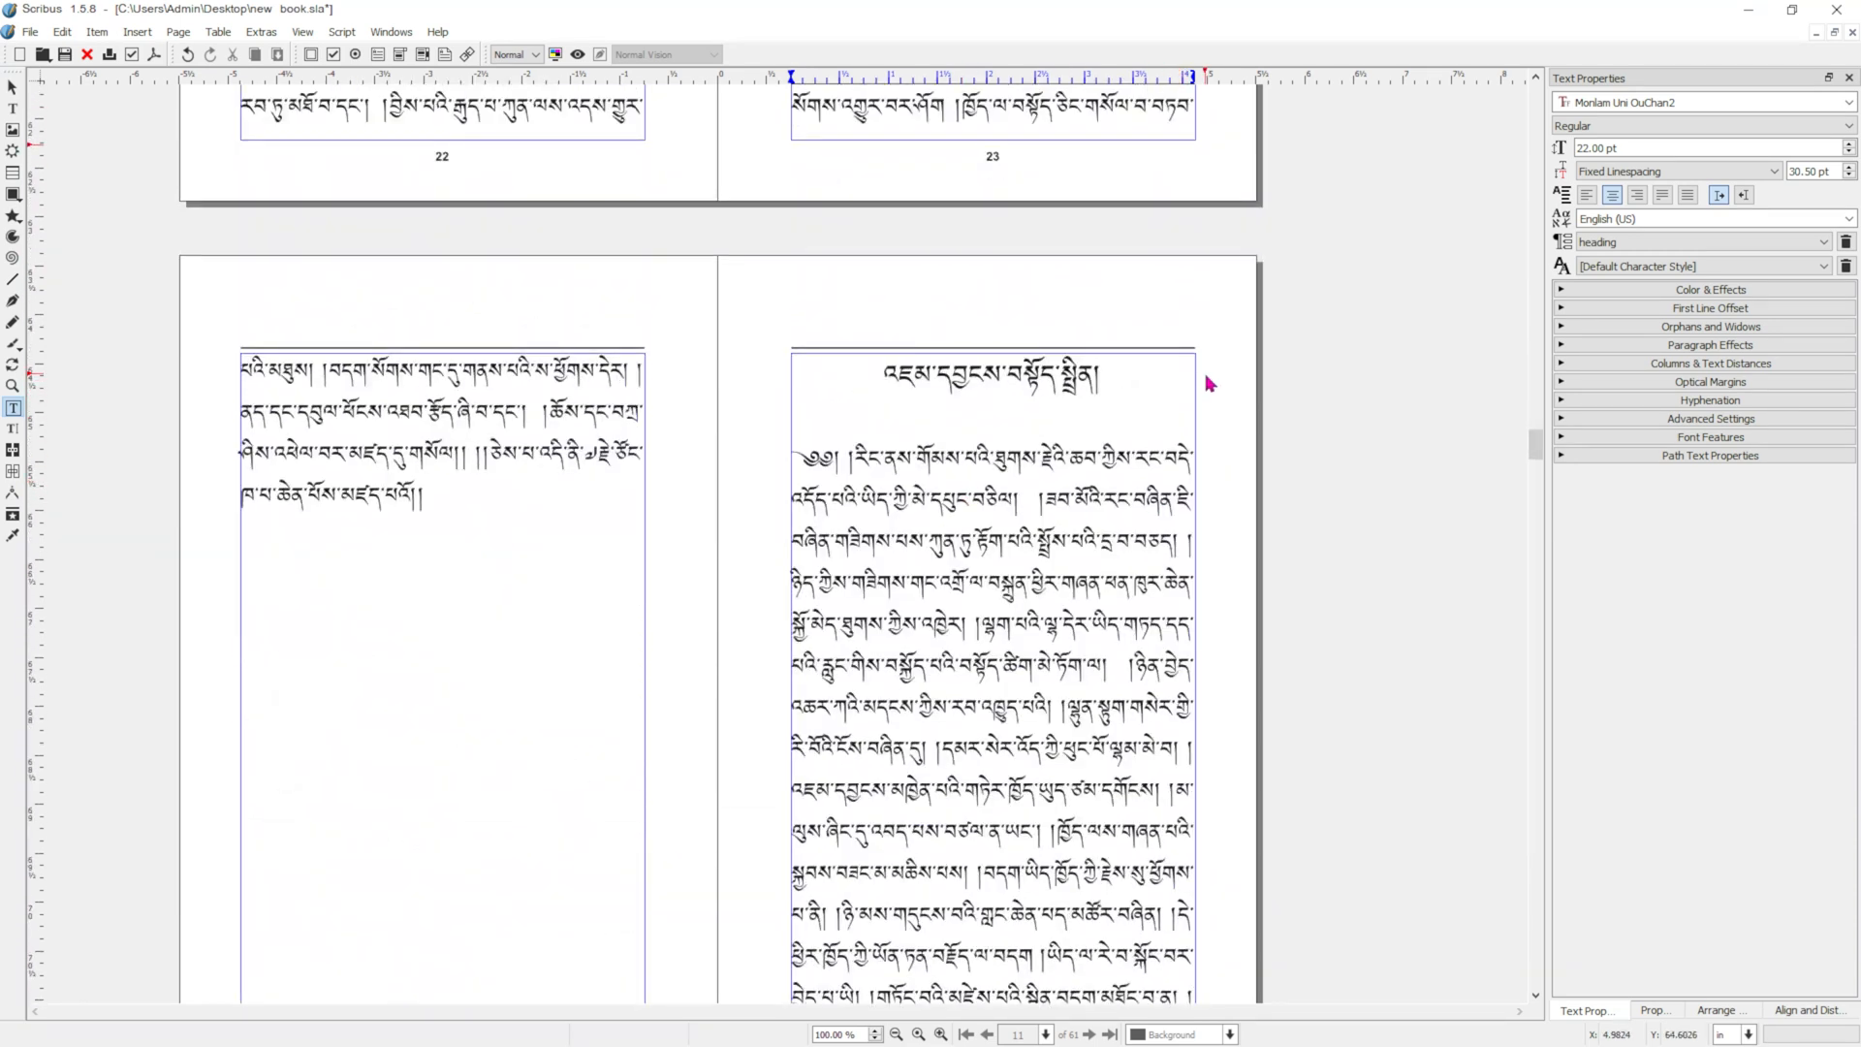
pyautogui.click(1227, 378)
pyautogui.rightClick(1227, 378)
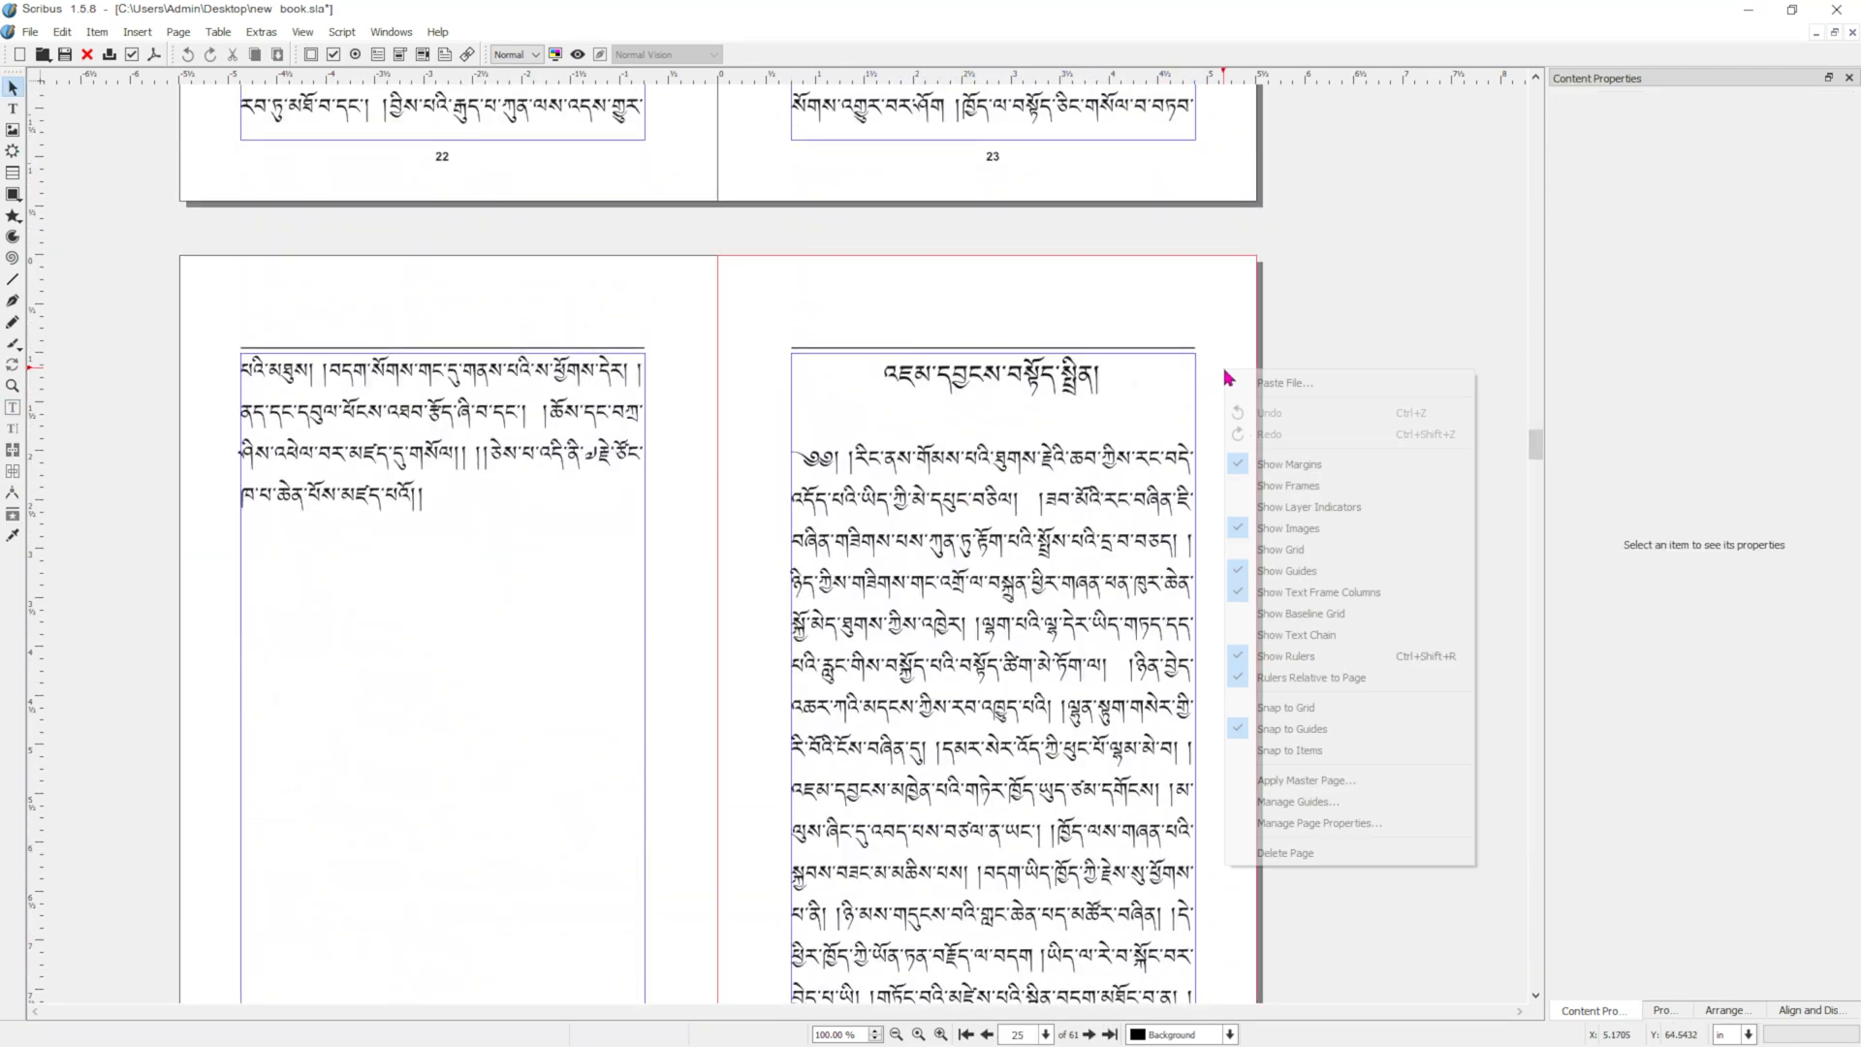
pyautogui.click(1275, 782)
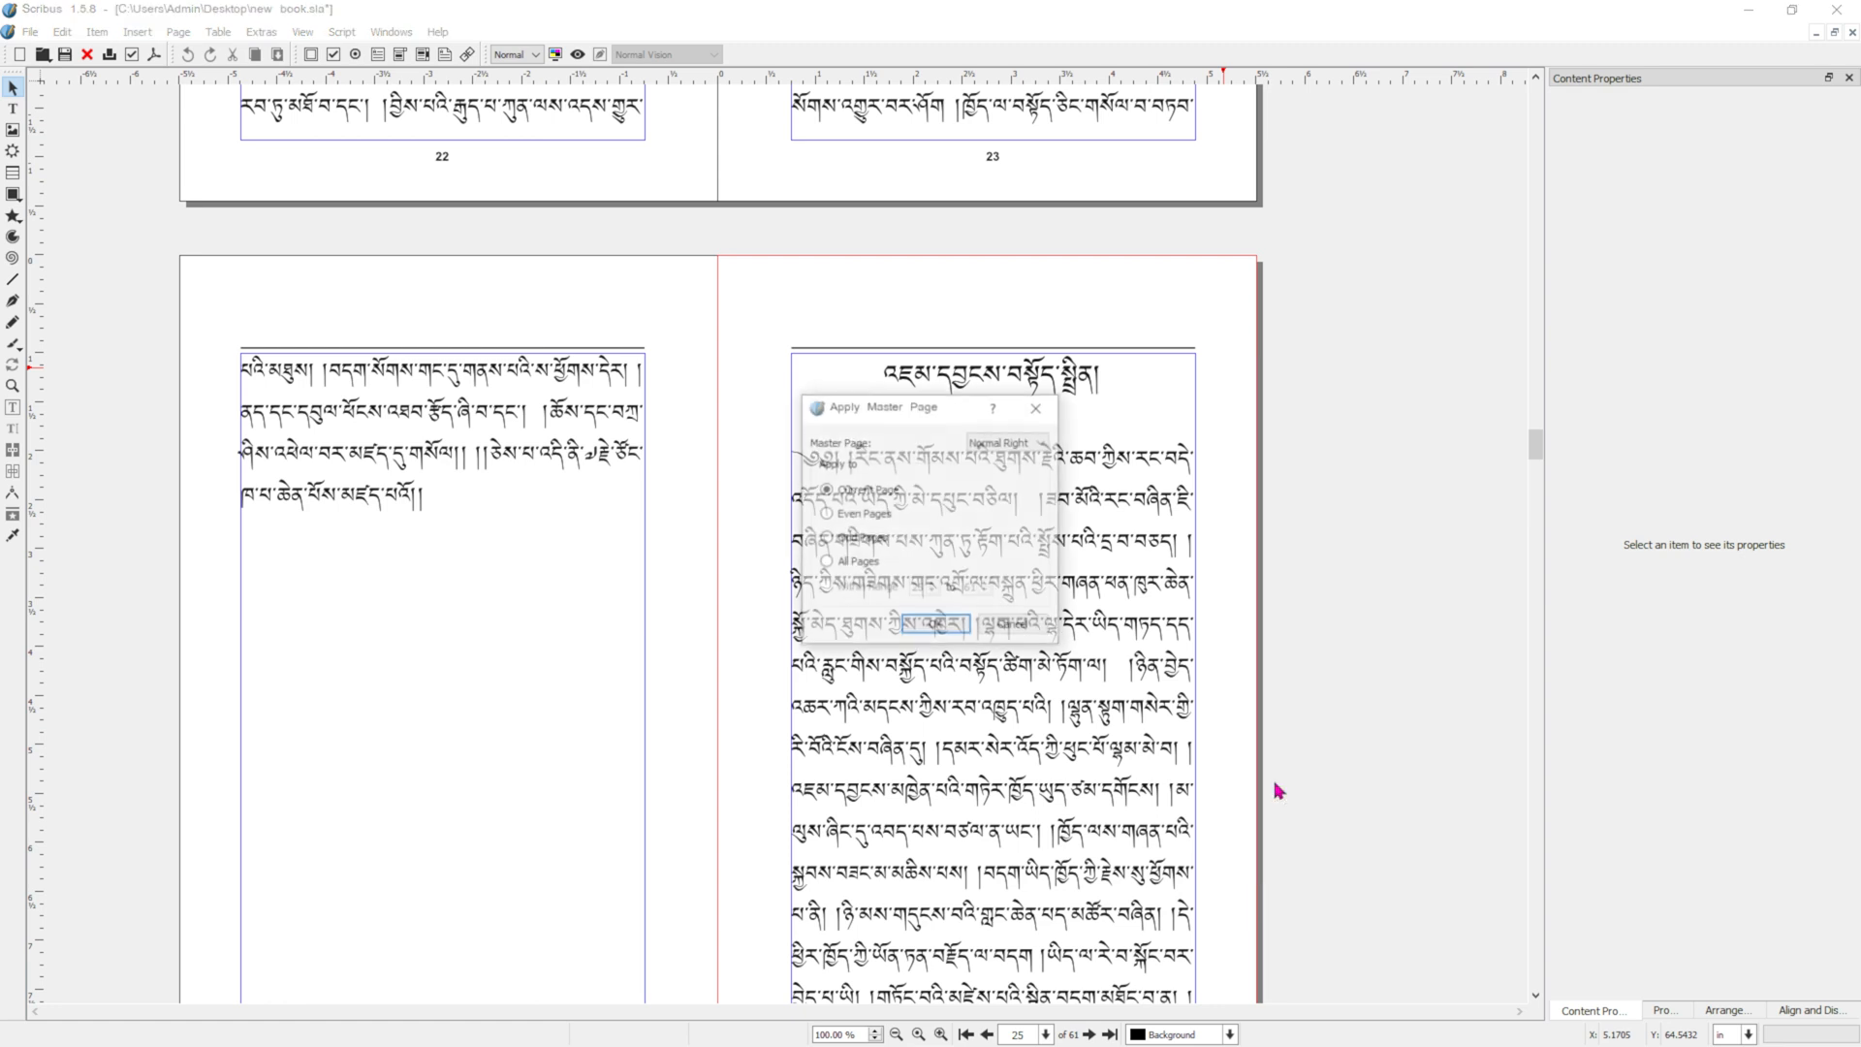
pyautogui.click(1017, 445)
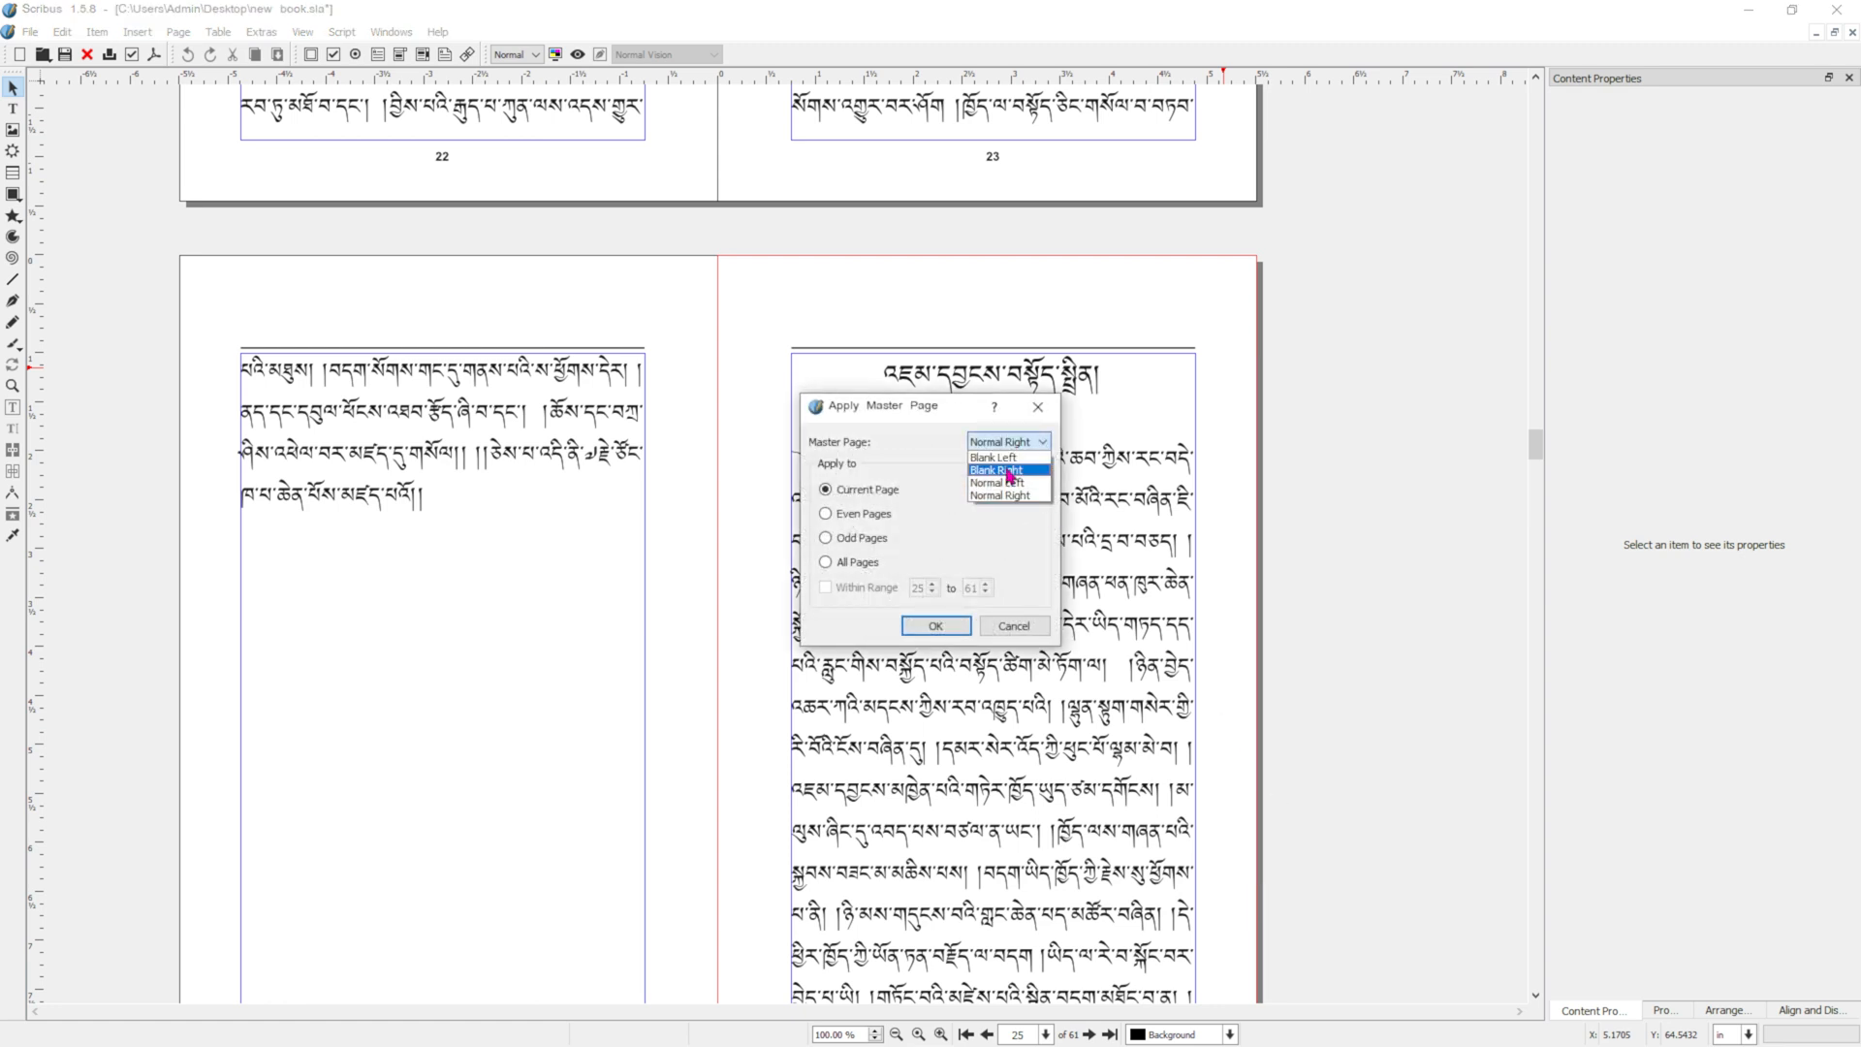
pyautogui.click(1016, 473)
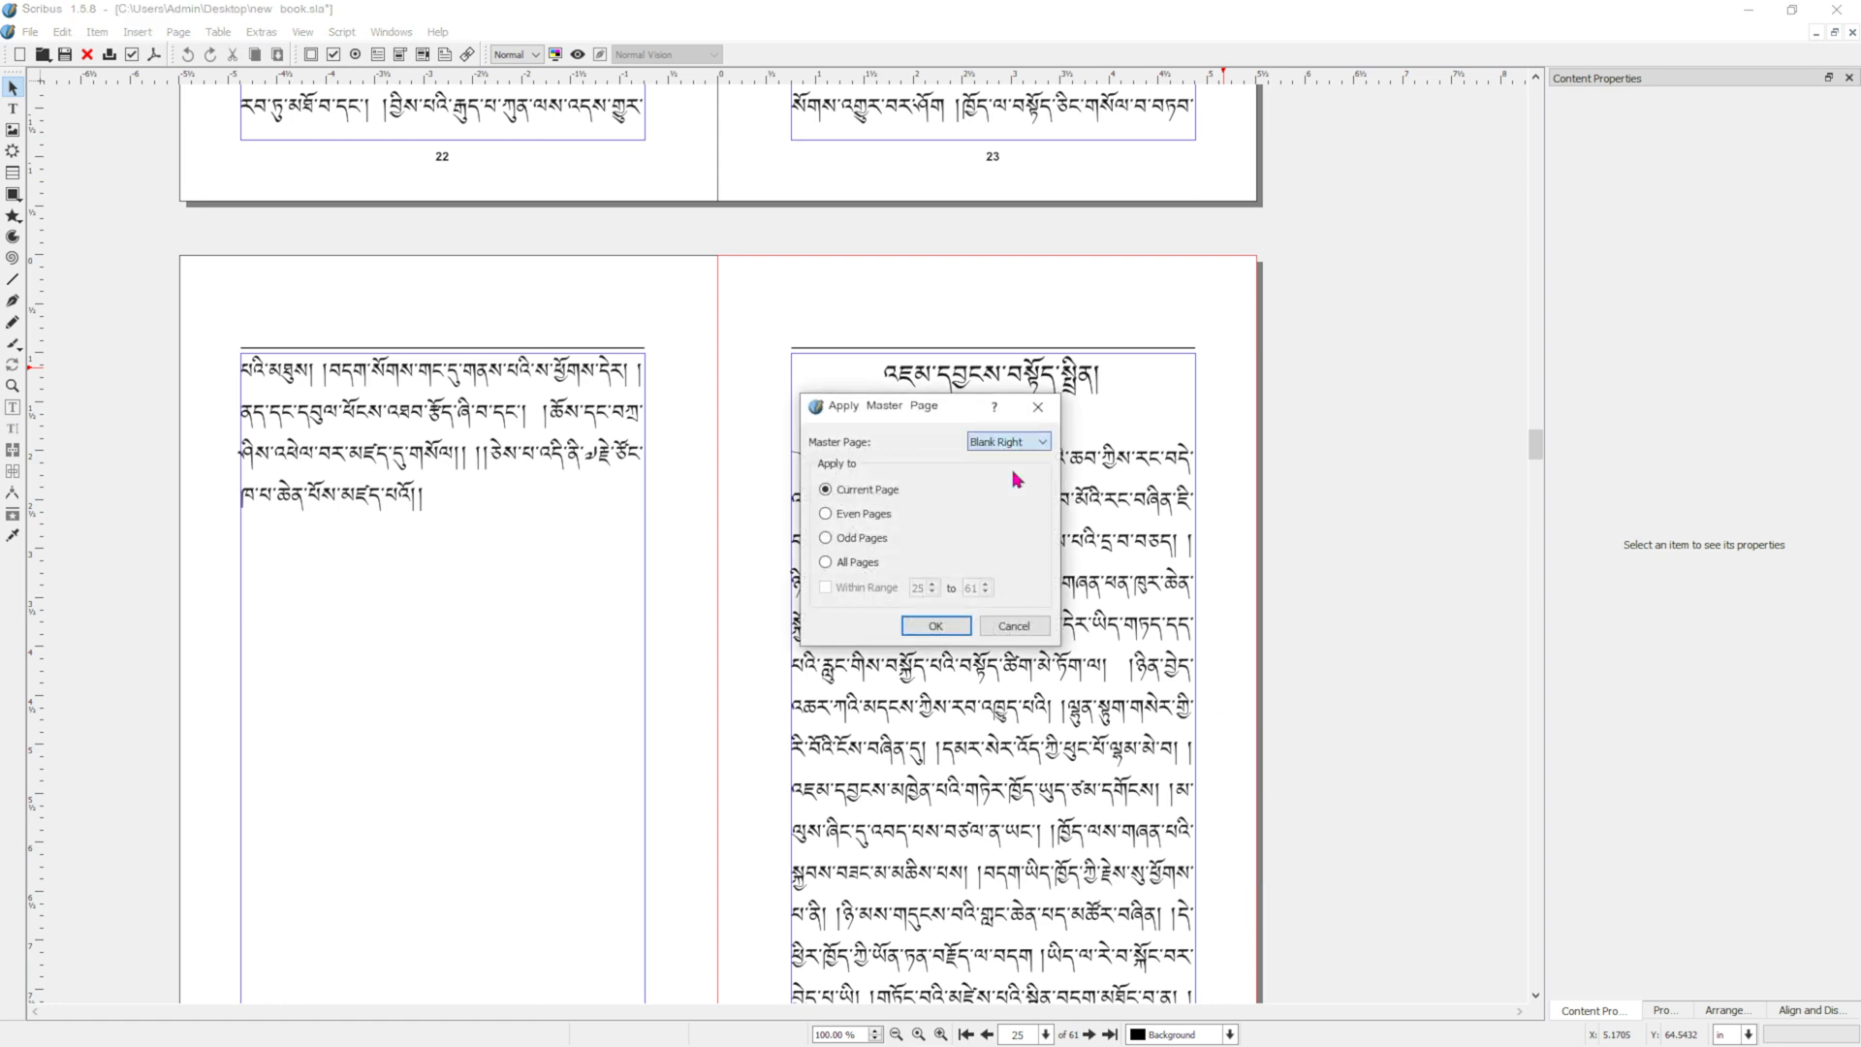
pyautogui.click(948, 628)
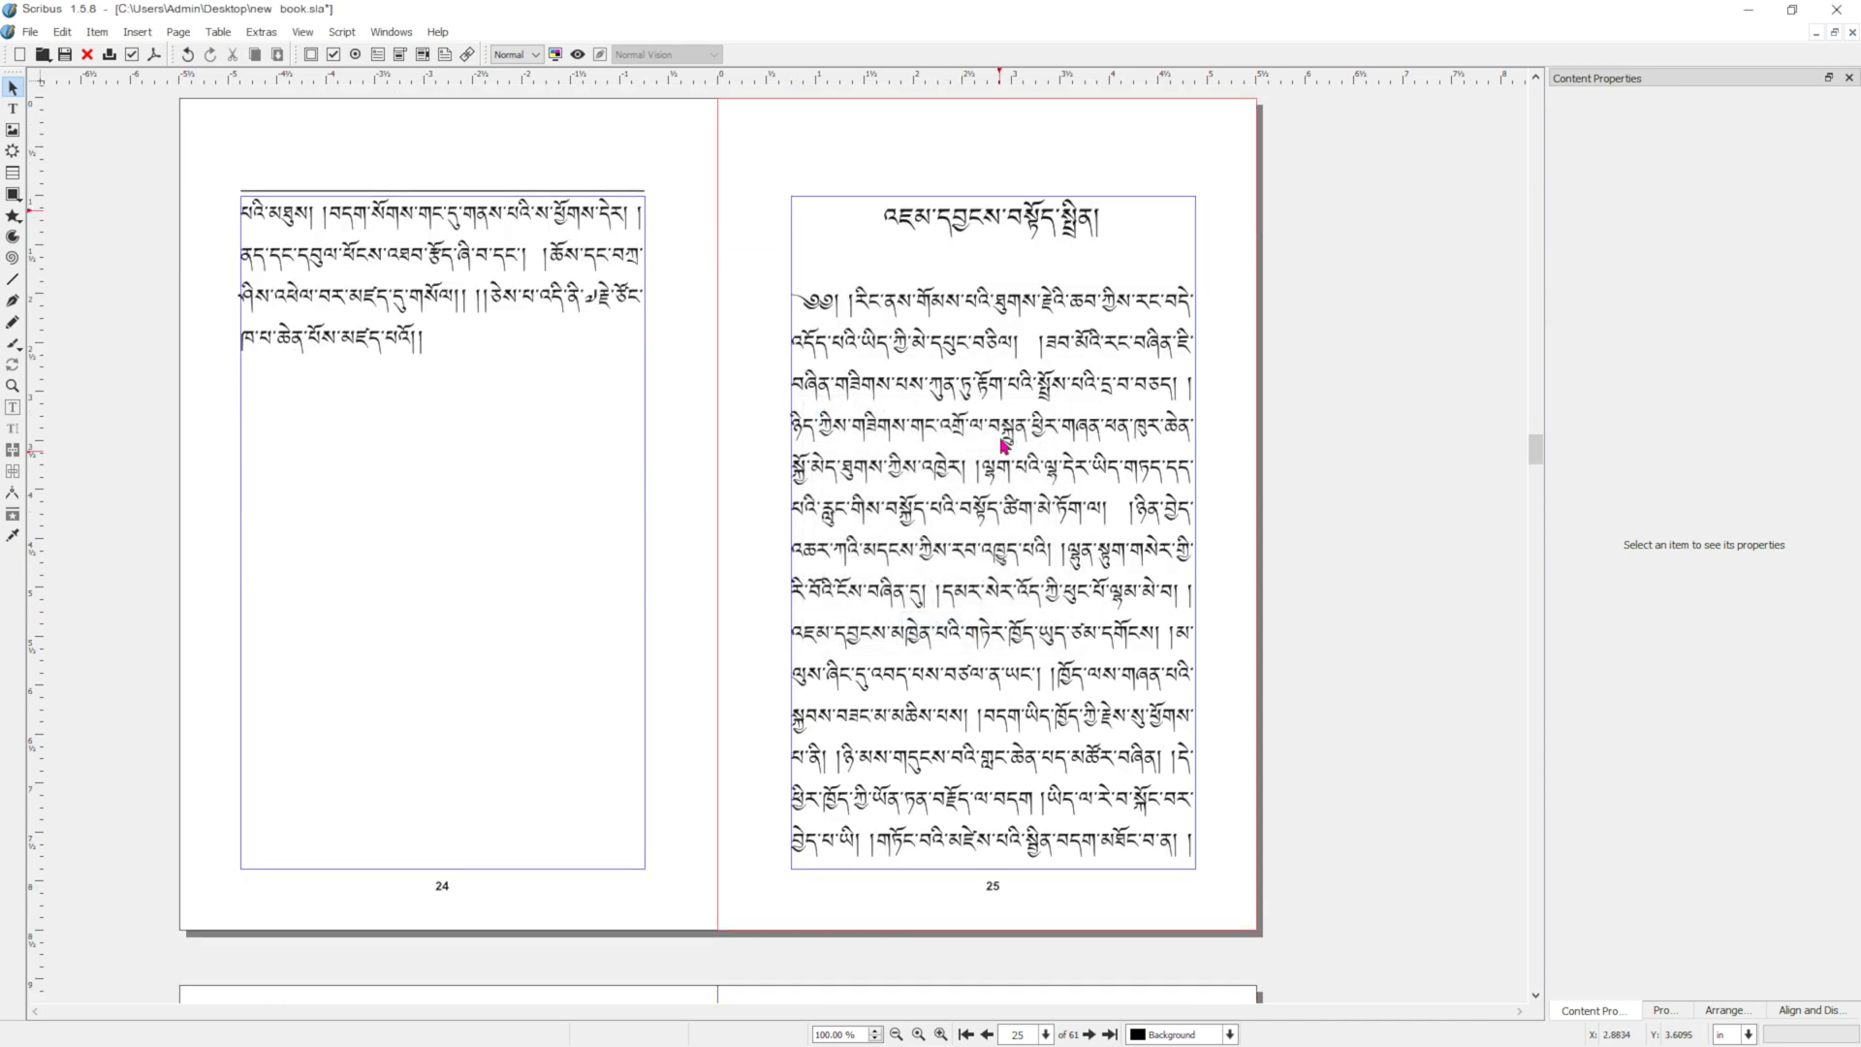
# Add two empty lines above the chapter heading on page 25 to move it down.
pyautogui.doubleClick(877, 223)
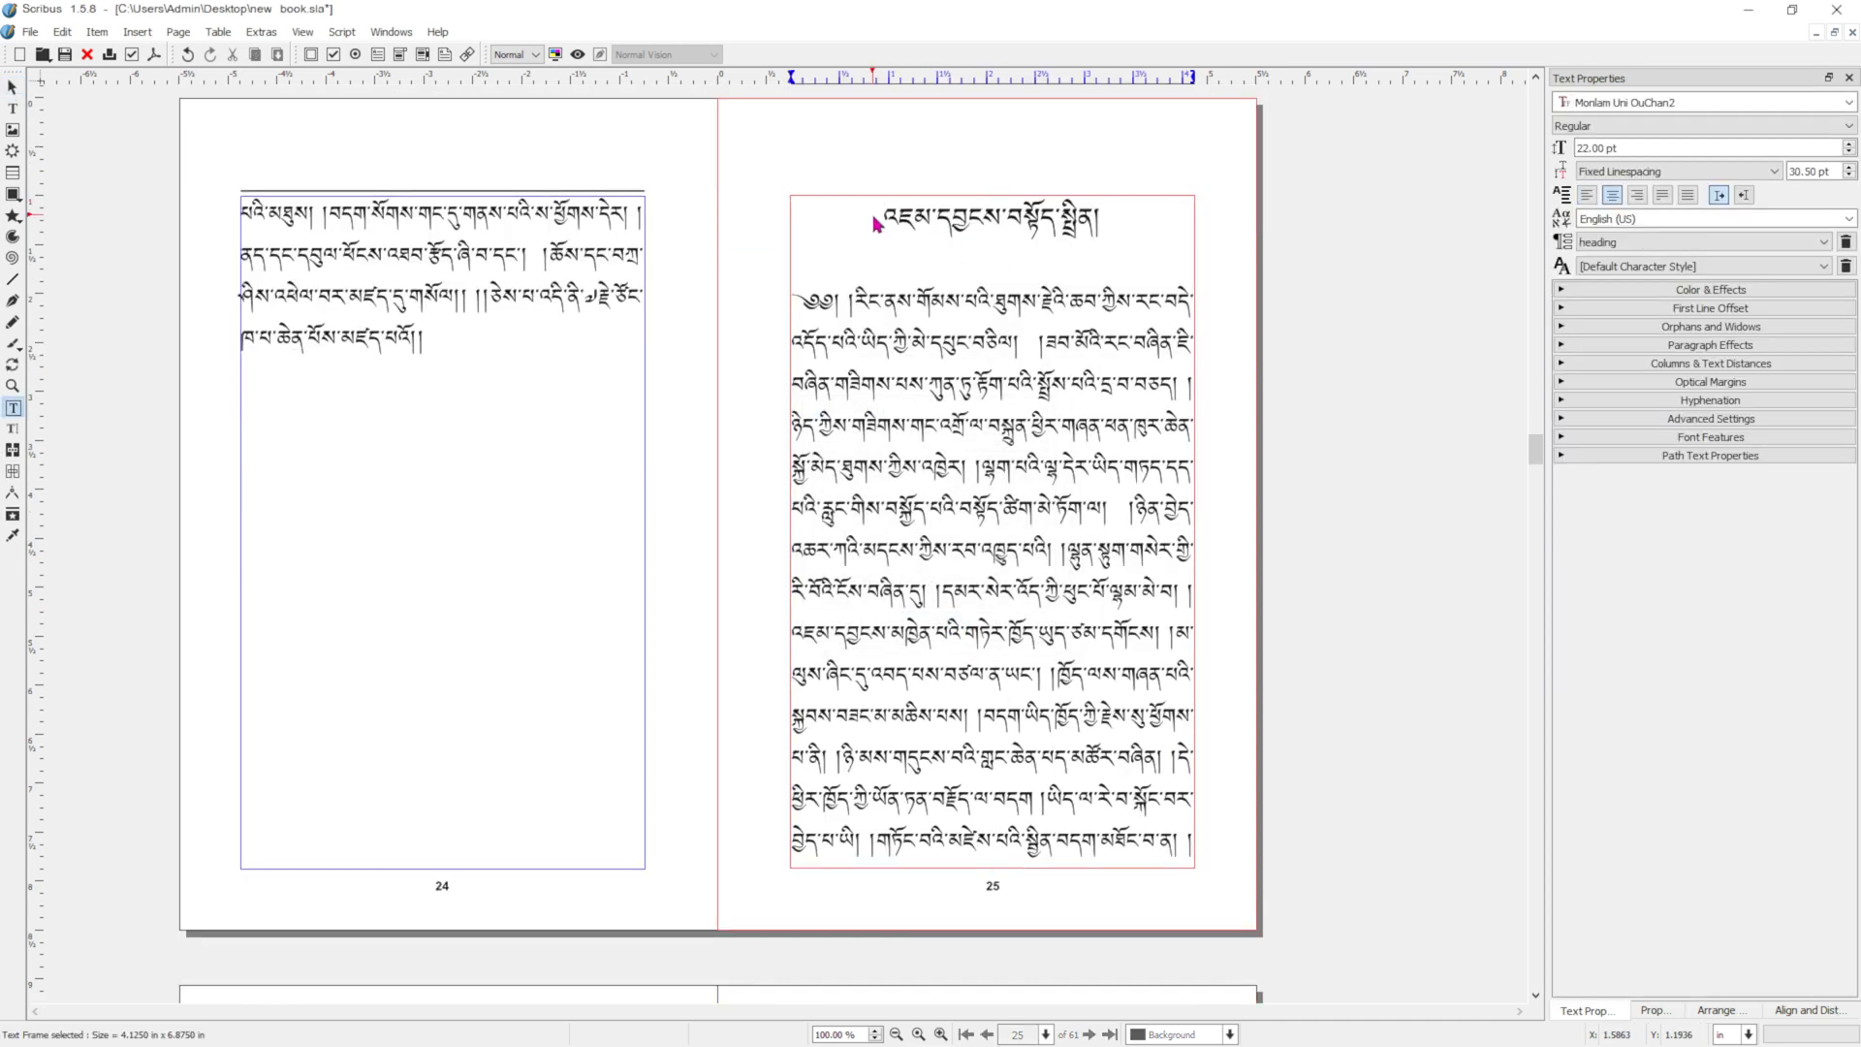
pyautogui.press('Return')
pyautogui.press('Return')
# Apply the Blank Right master page to page 43, where the next chapter begins, for the current page only.
pyautogui.scroll(-2, 1049, 470)
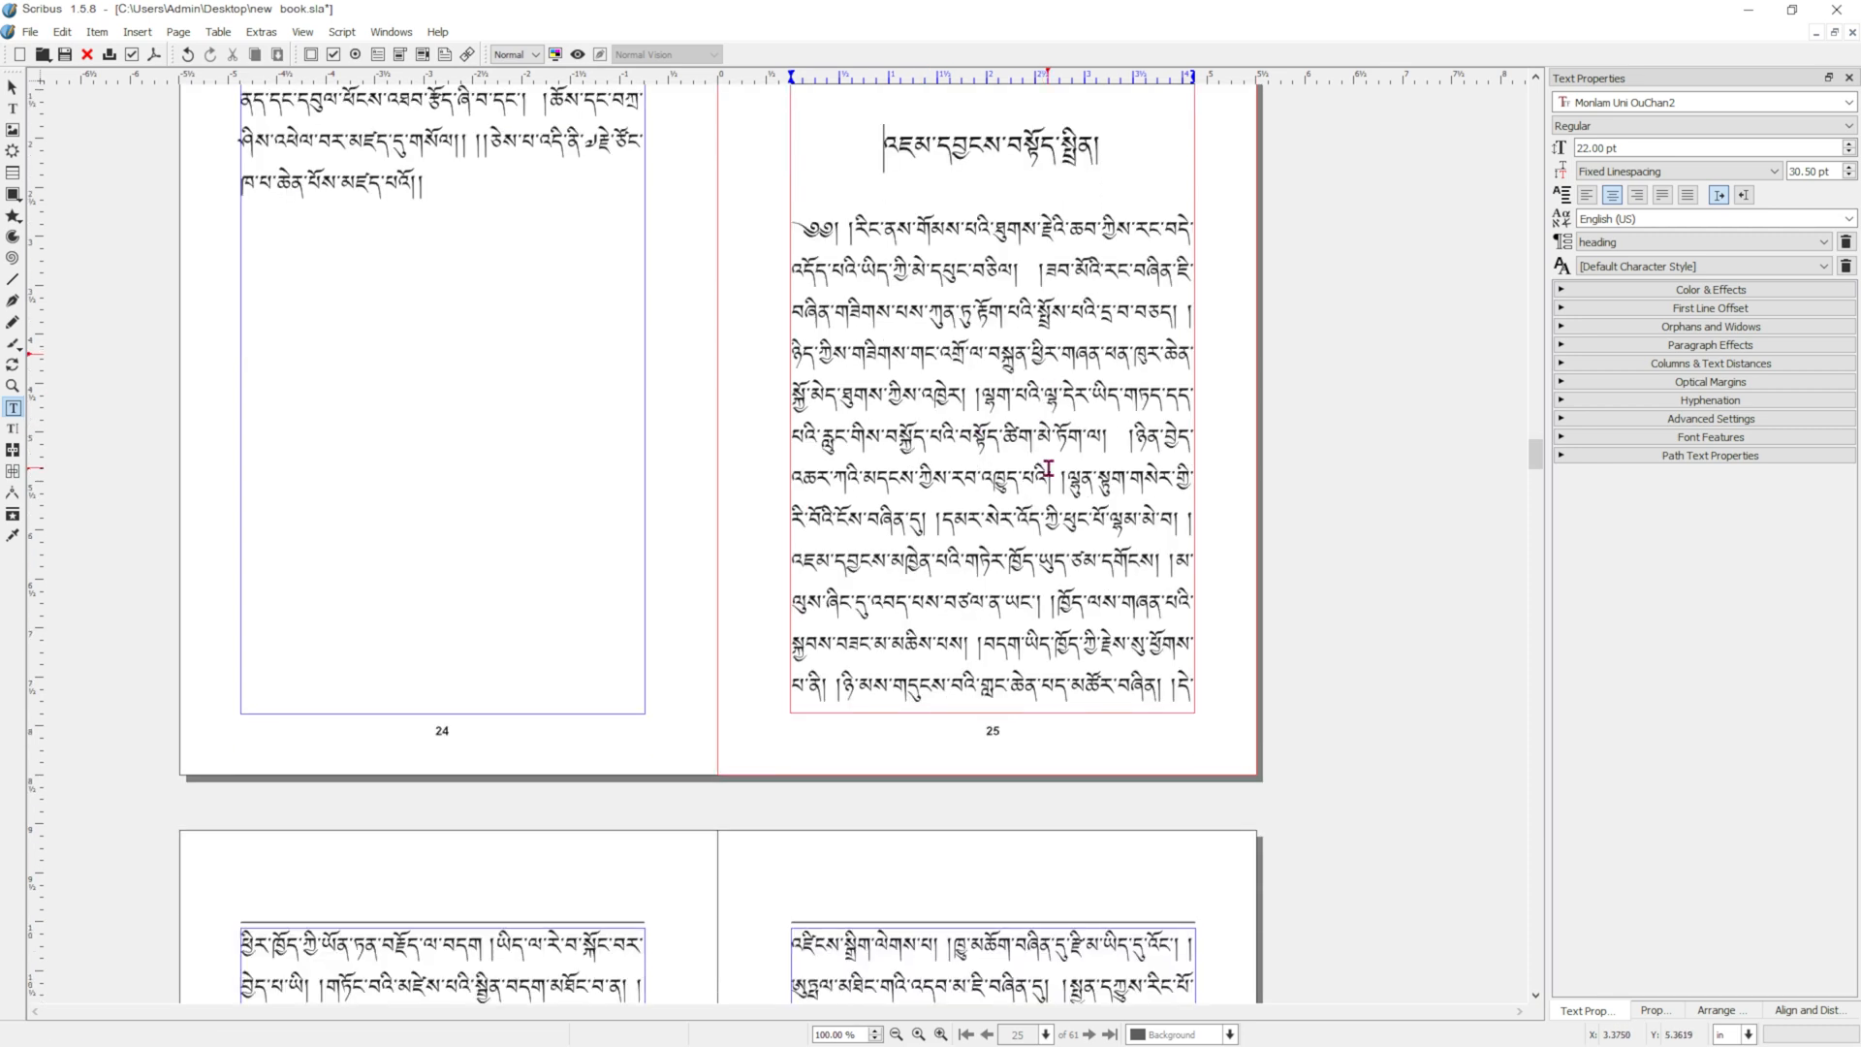
pyautogui.scroll(-20, 1049, 470)
pyautogui.scroll(-3, 760, 436)
pyautogui.scroll(2, 1159, 344)
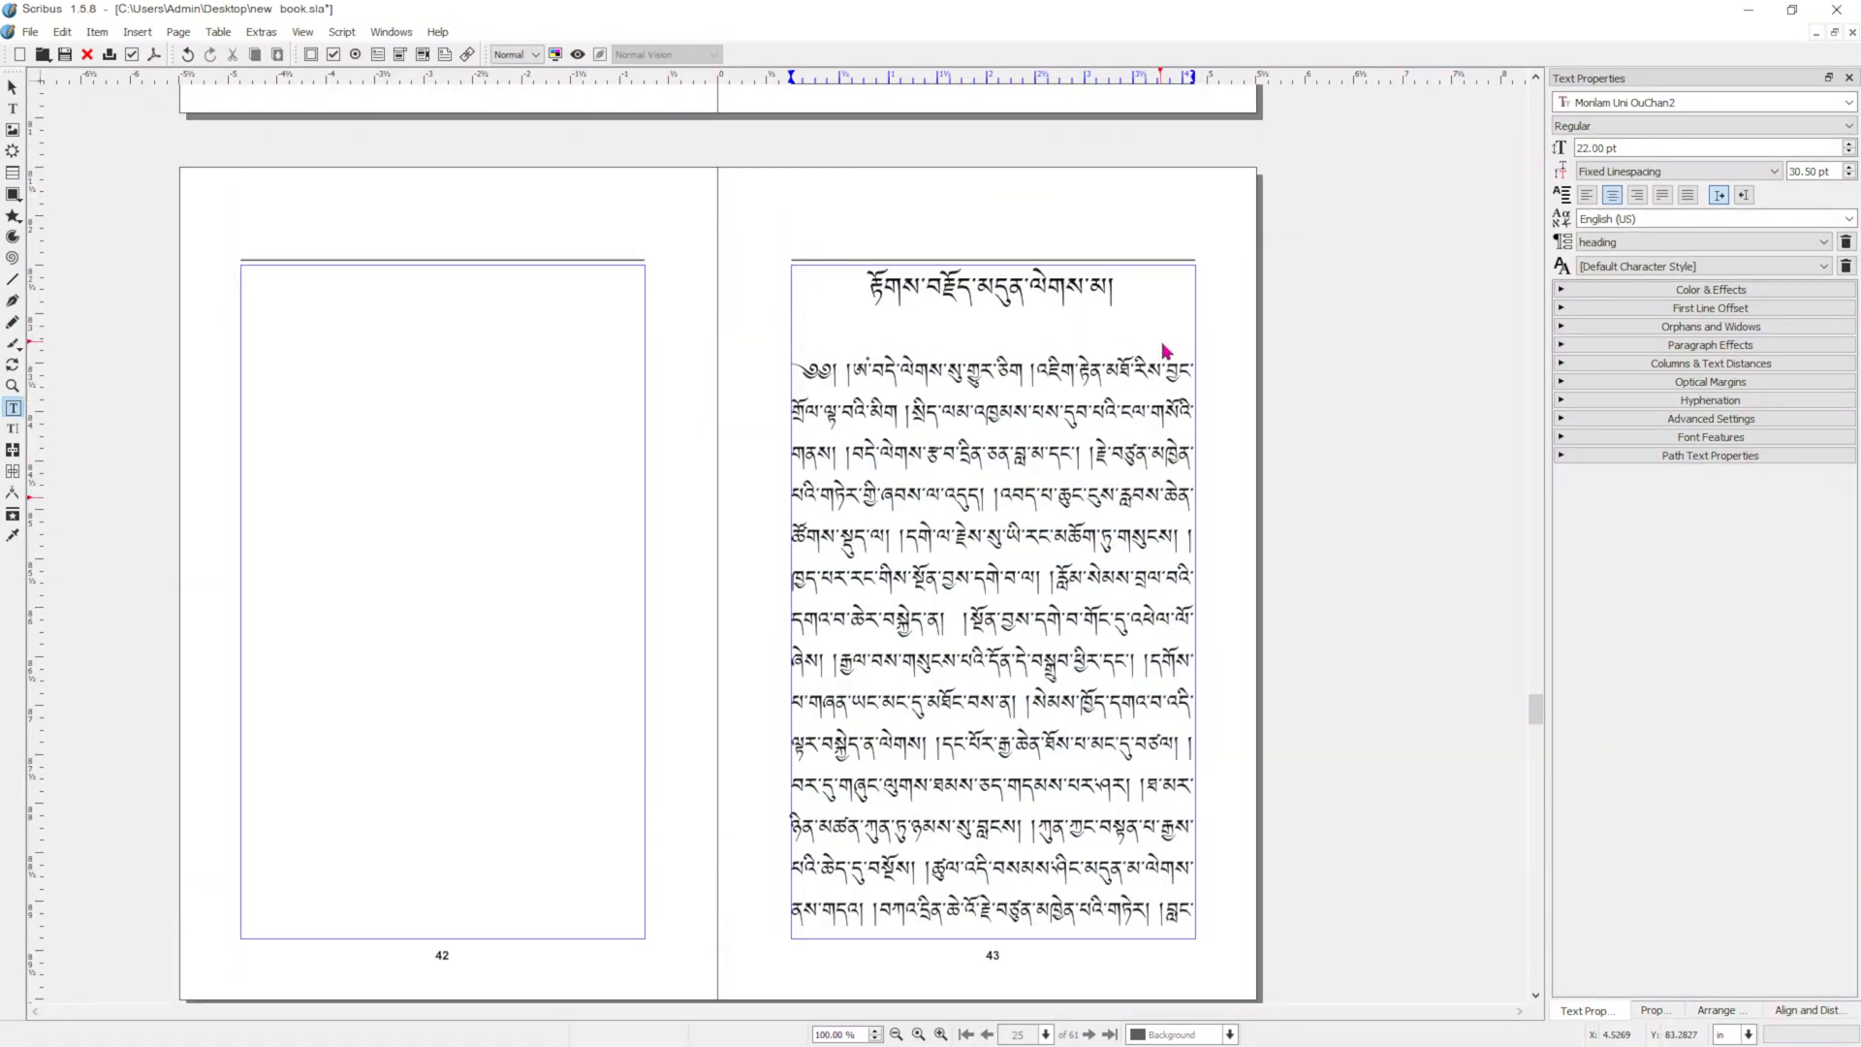
pyautogui.click(1229, 327)
pyautogui.rightClick(1229, 326)
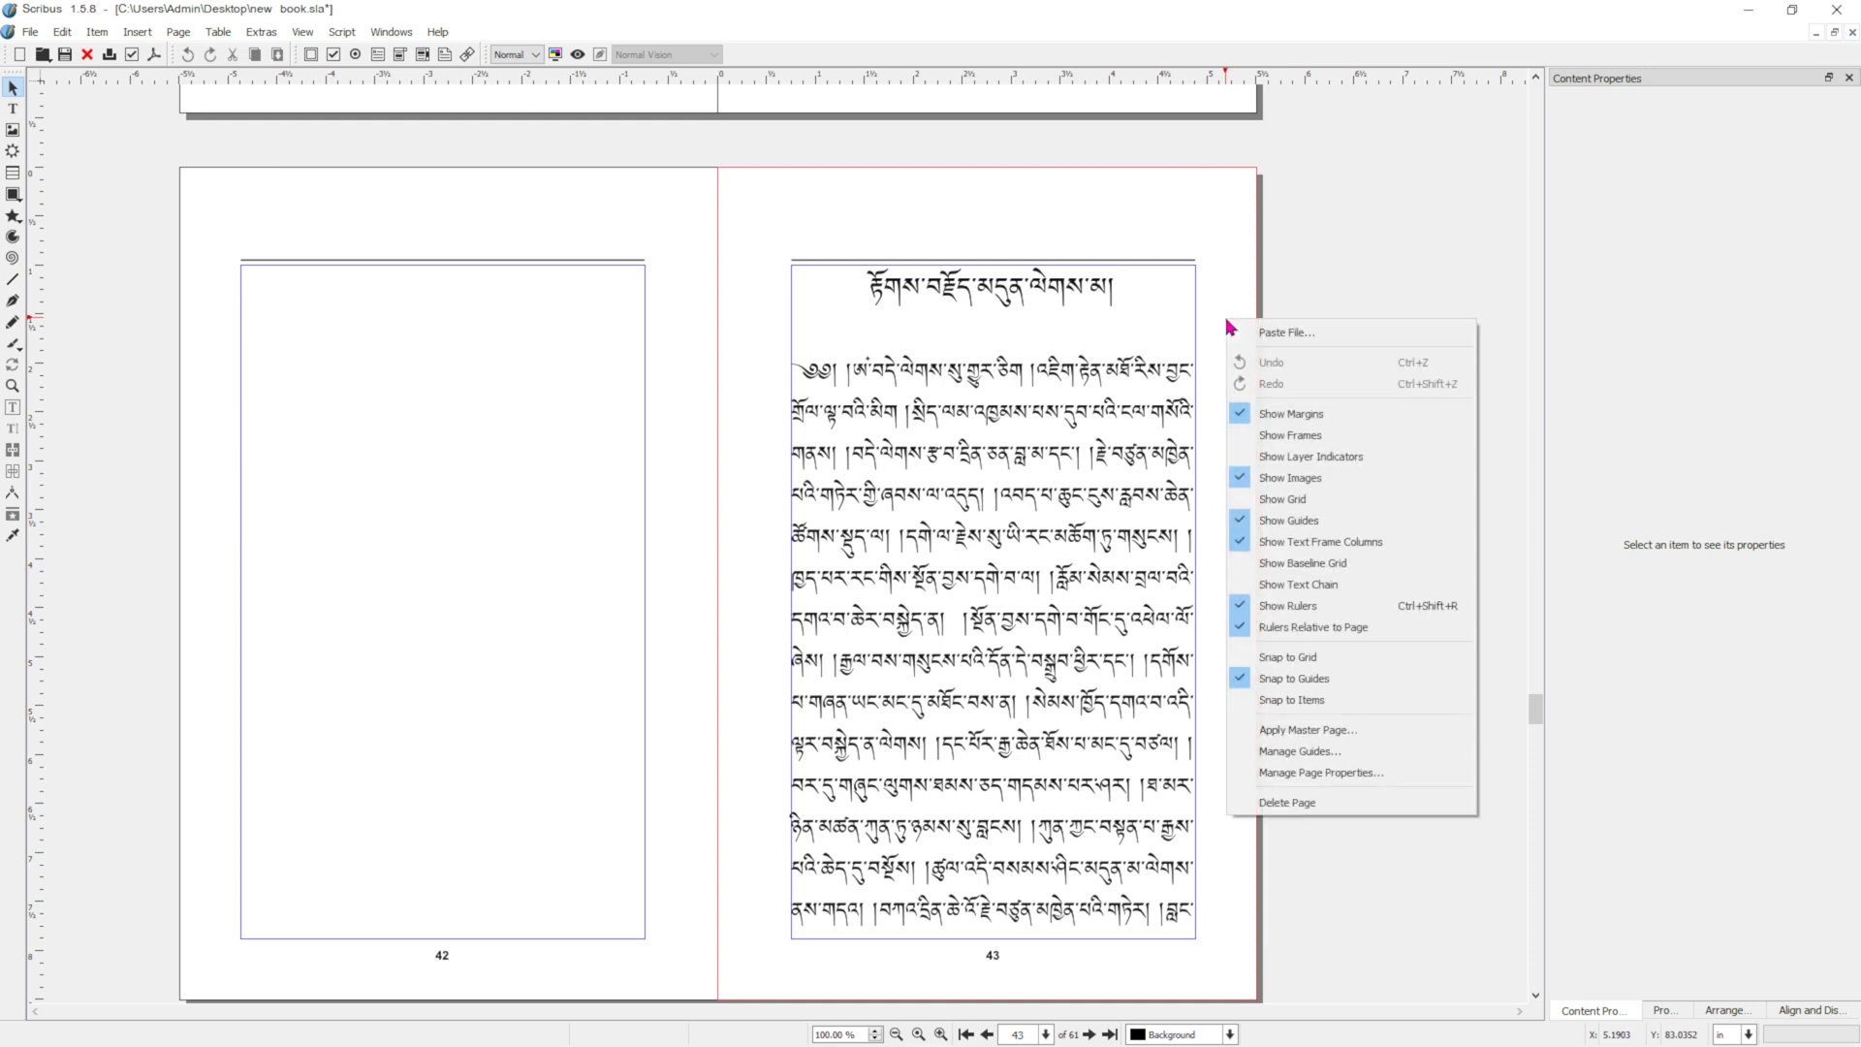
pyautogui.click(1273, 733)
pyautogui.click(1001, 444)
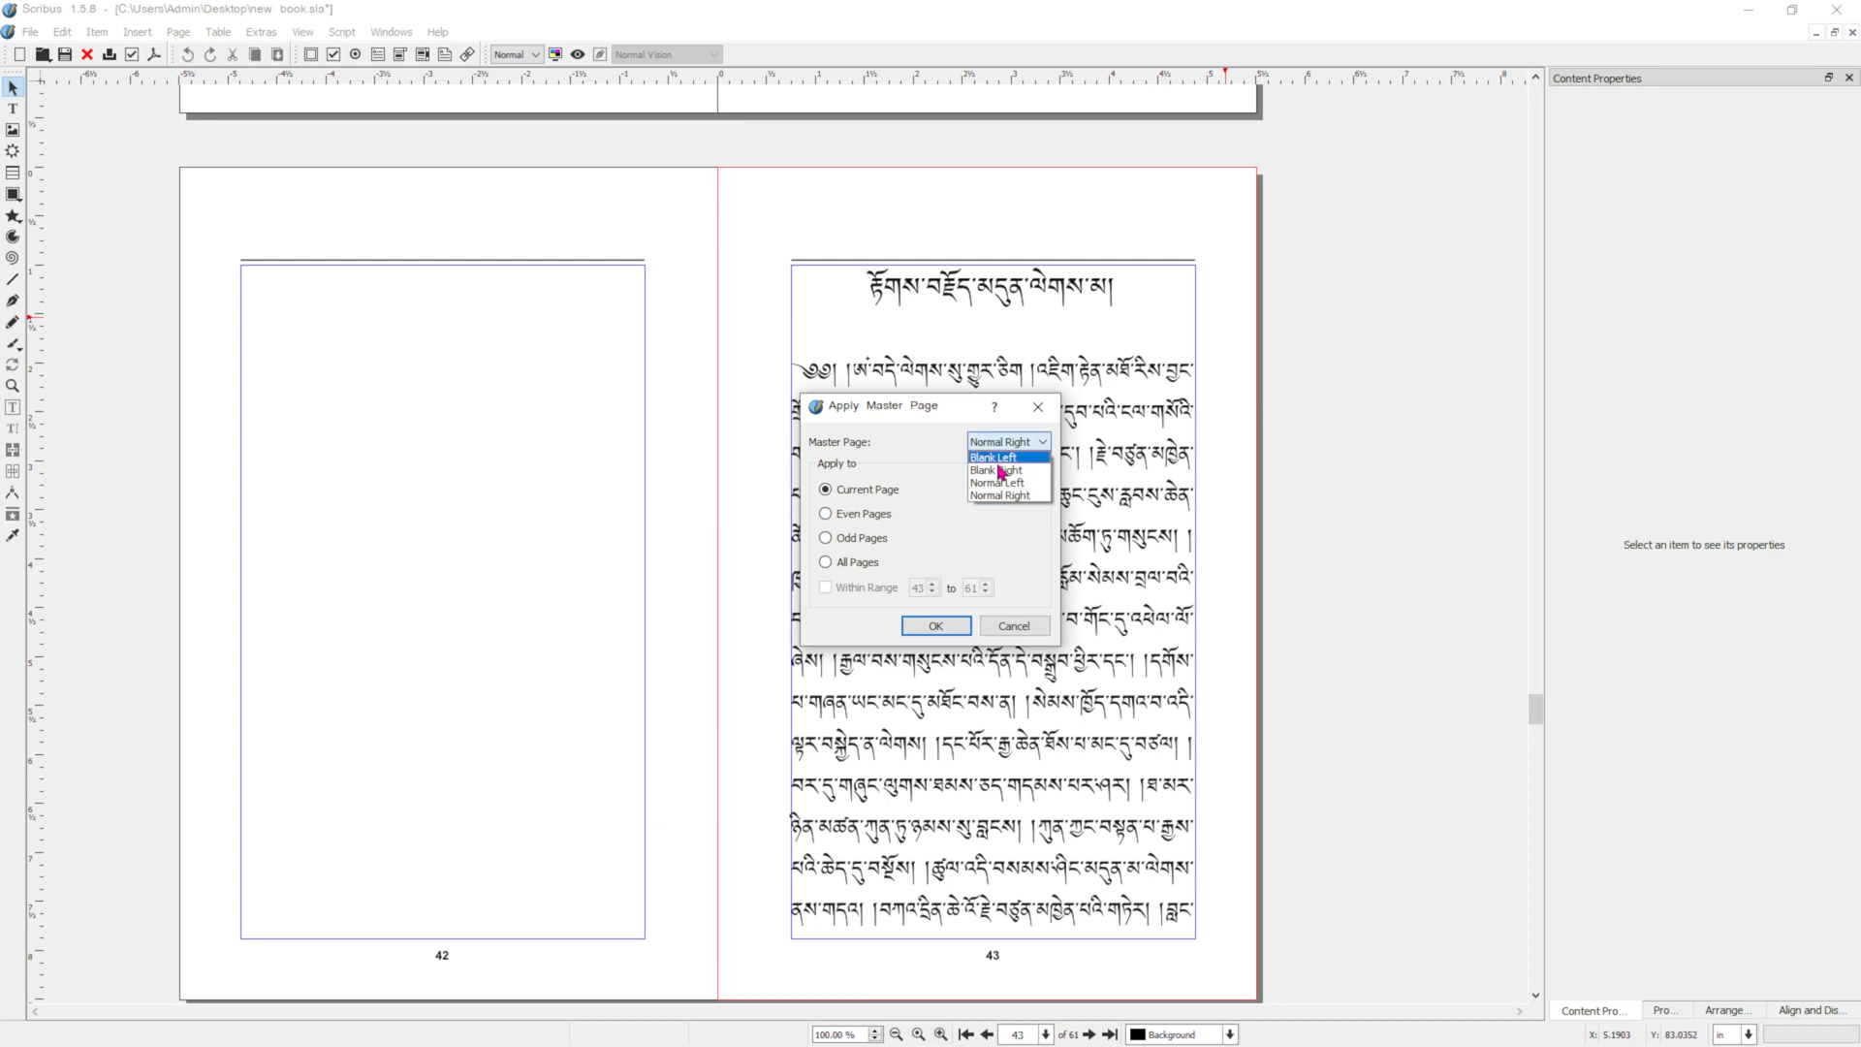
pyautogui.click(1006, 471)
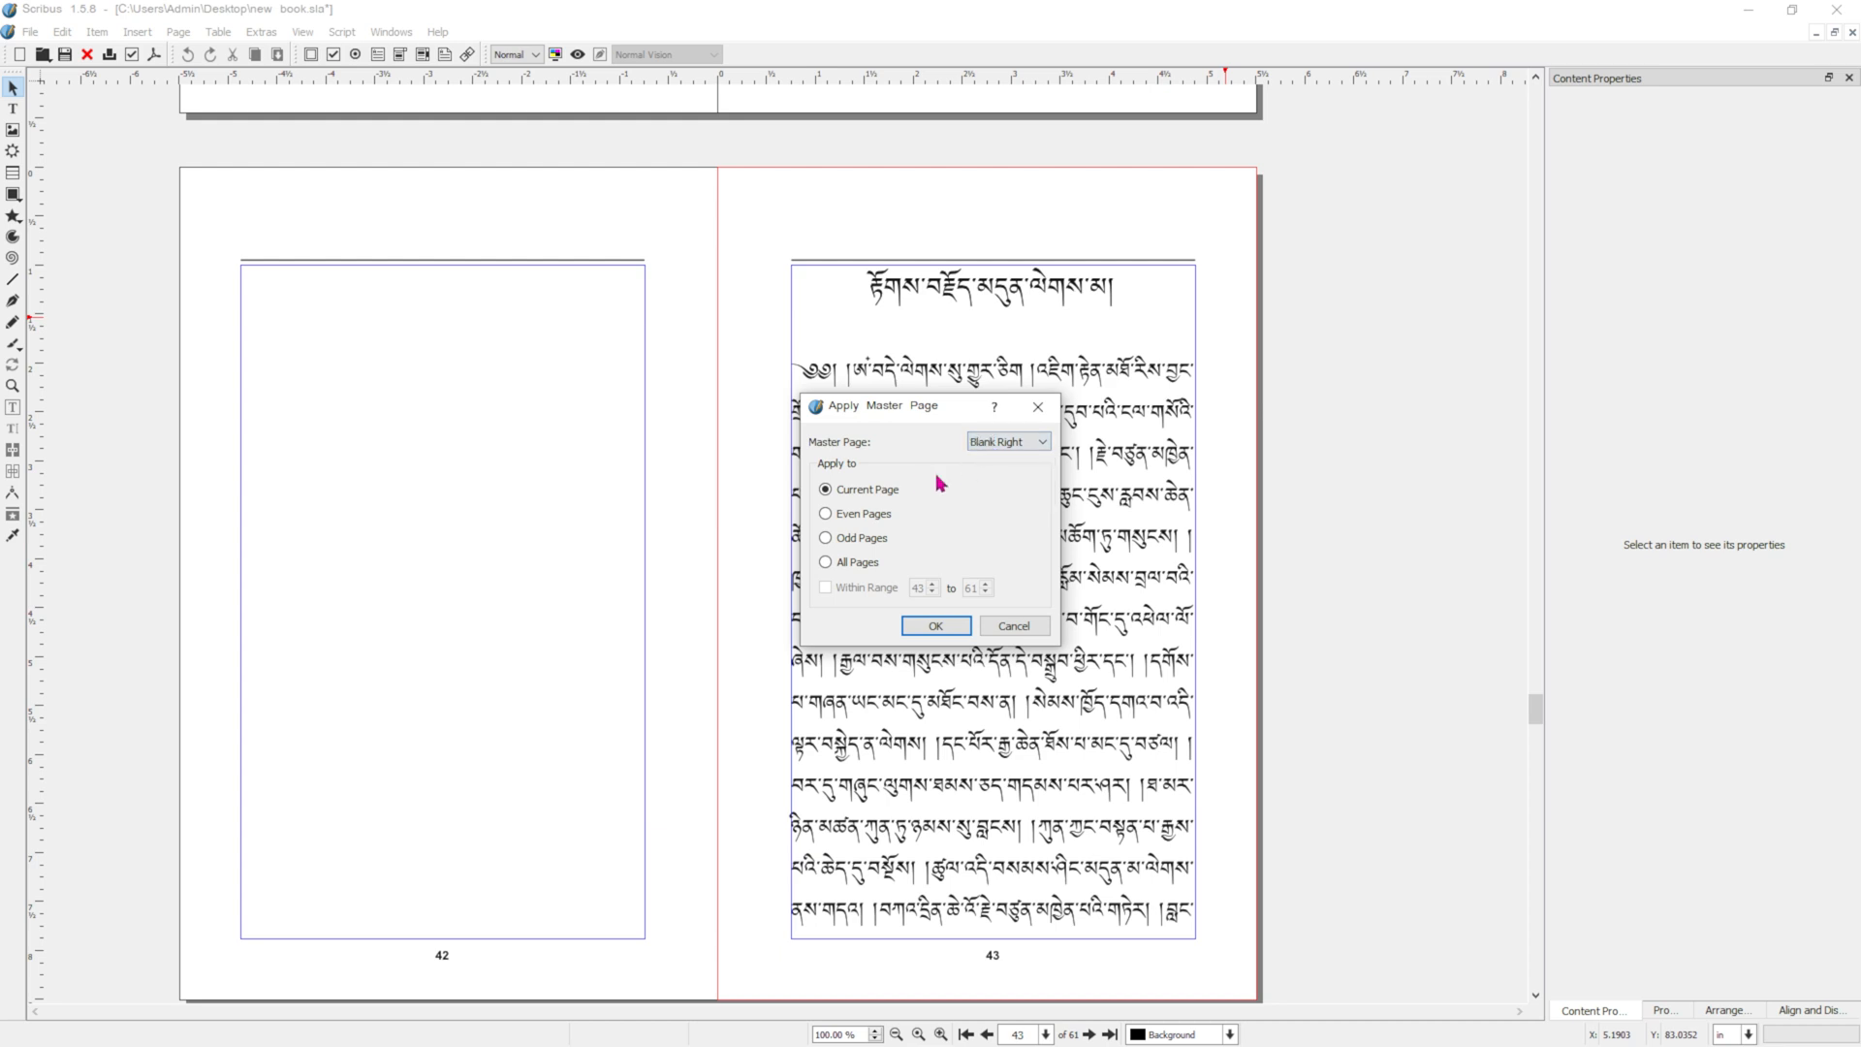
pyautogui.click(942, 626)
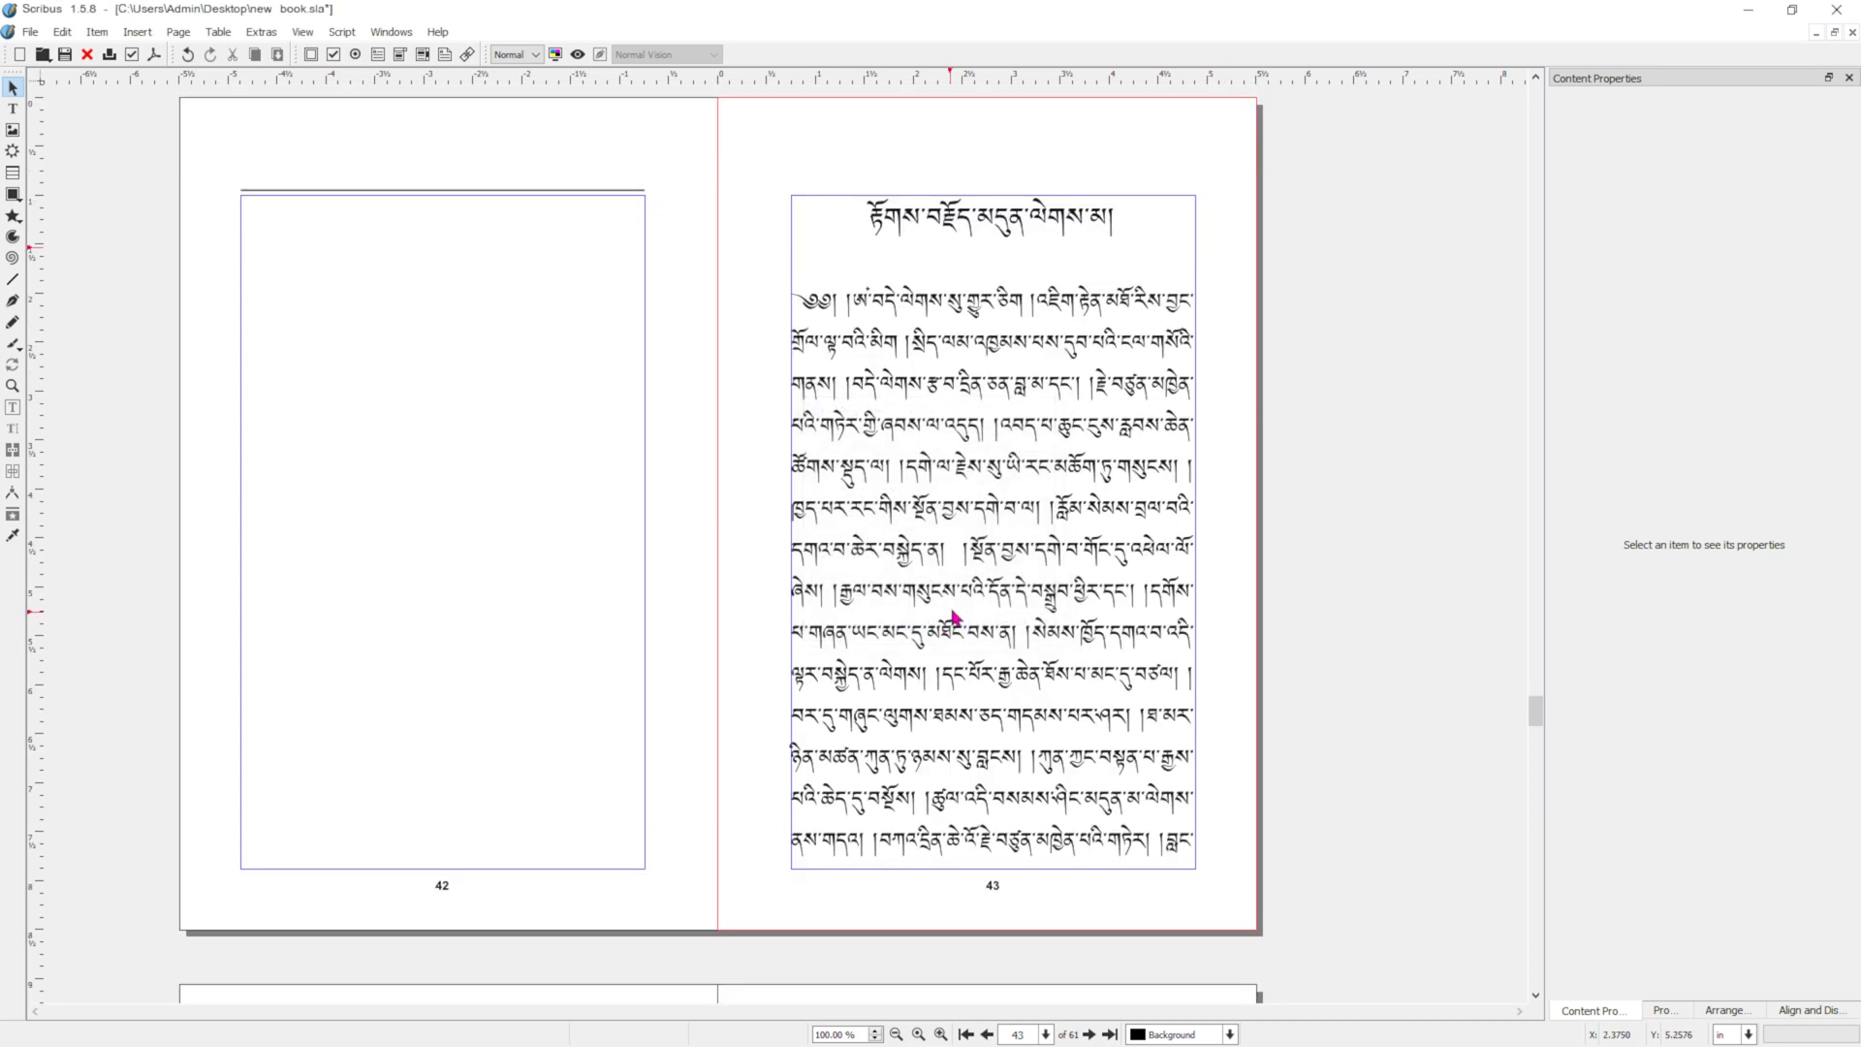
# Lower the chapter heading on page 43 by inserting two empty lines above it.
pyautogui.doubleClick(865, 235)
pyautogui.press('Return')
pyautogui.press('Return')
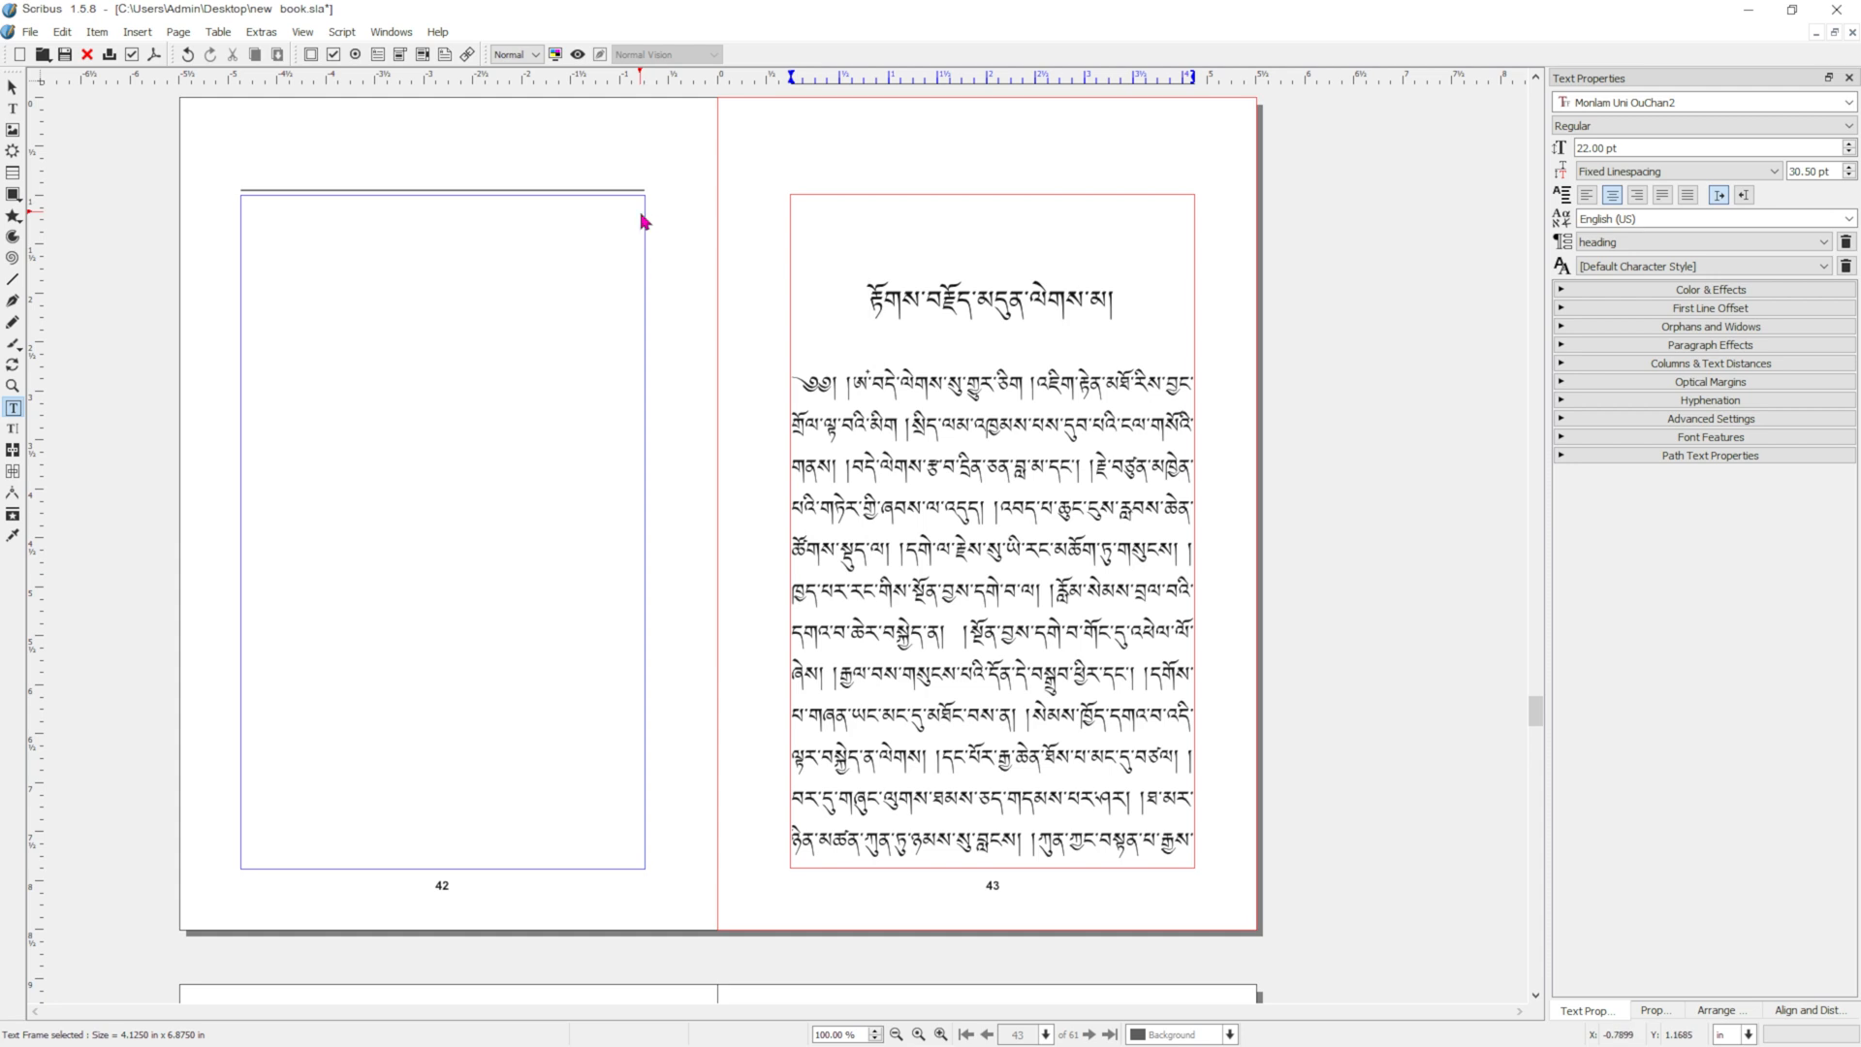
# Apply the Blank Left master page to the empty page 42 only, and go back to the first page of the book.
pyautogui.click(675, 226)
pyautogui.rightClick(676, 226)
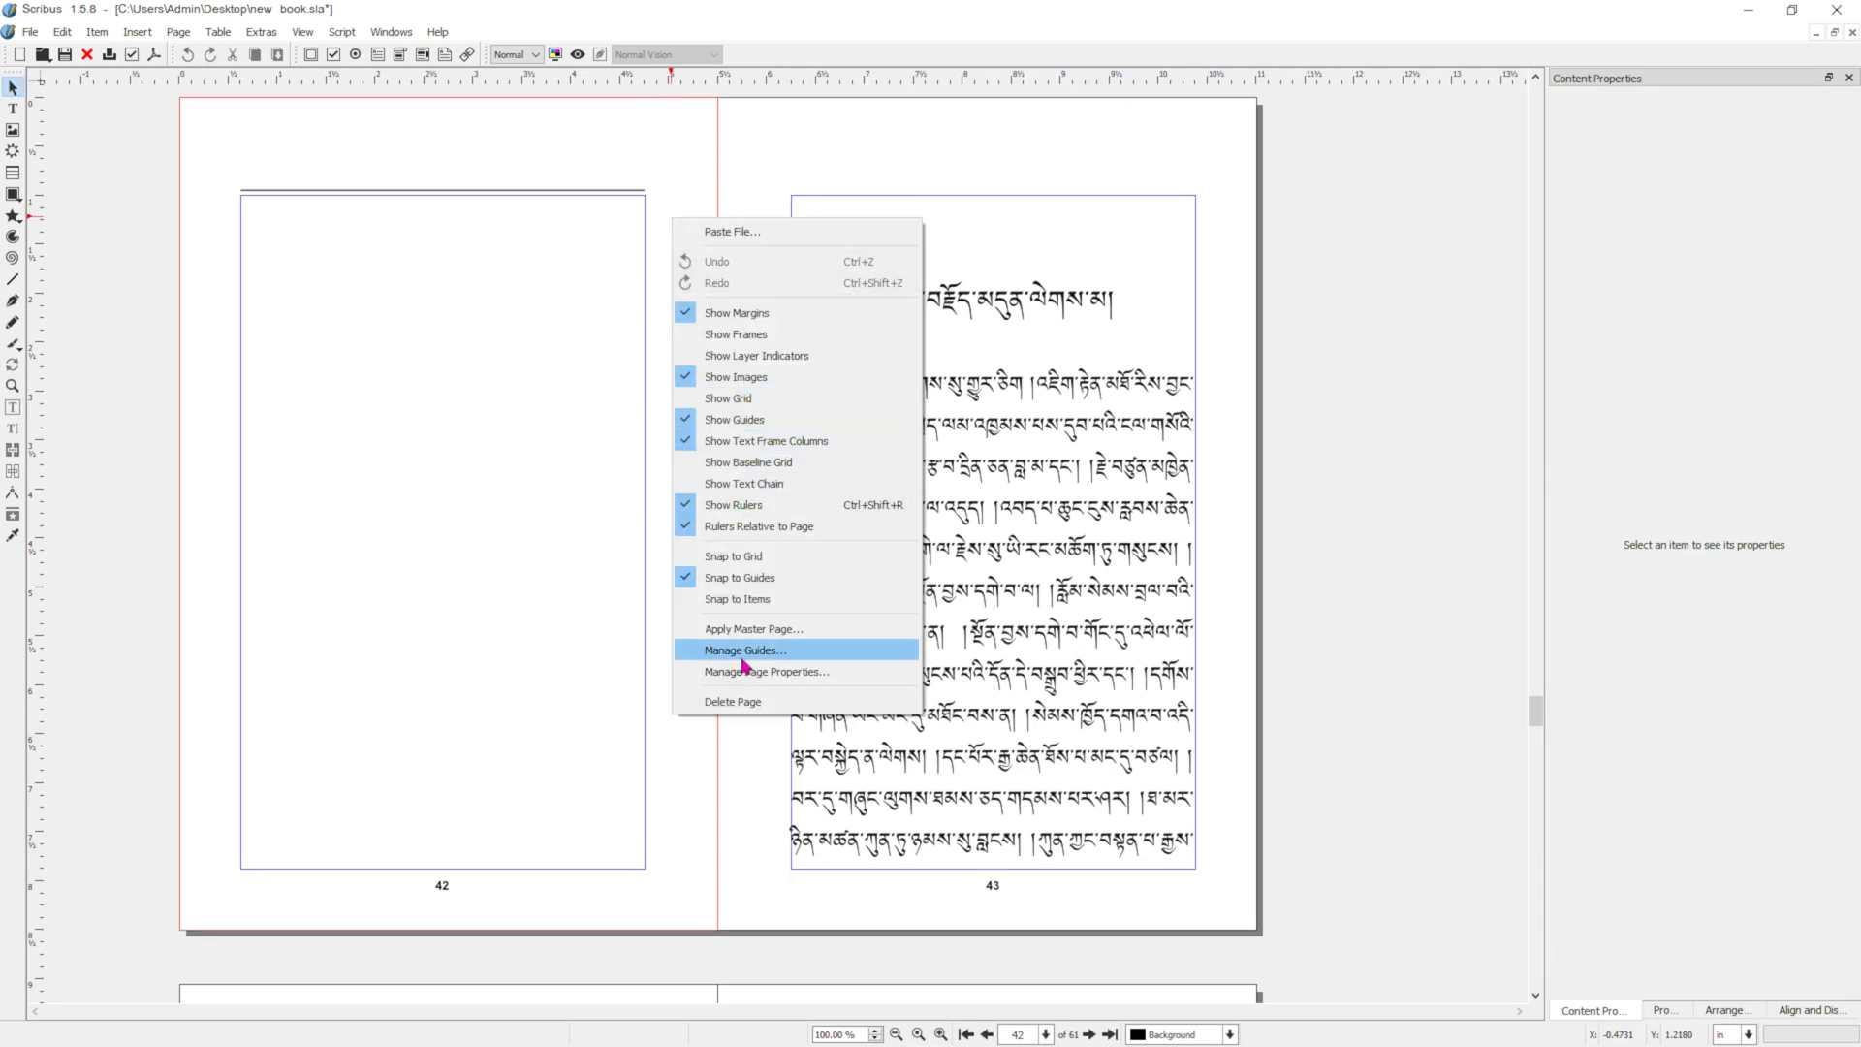
pyautogui.click(756, 629)
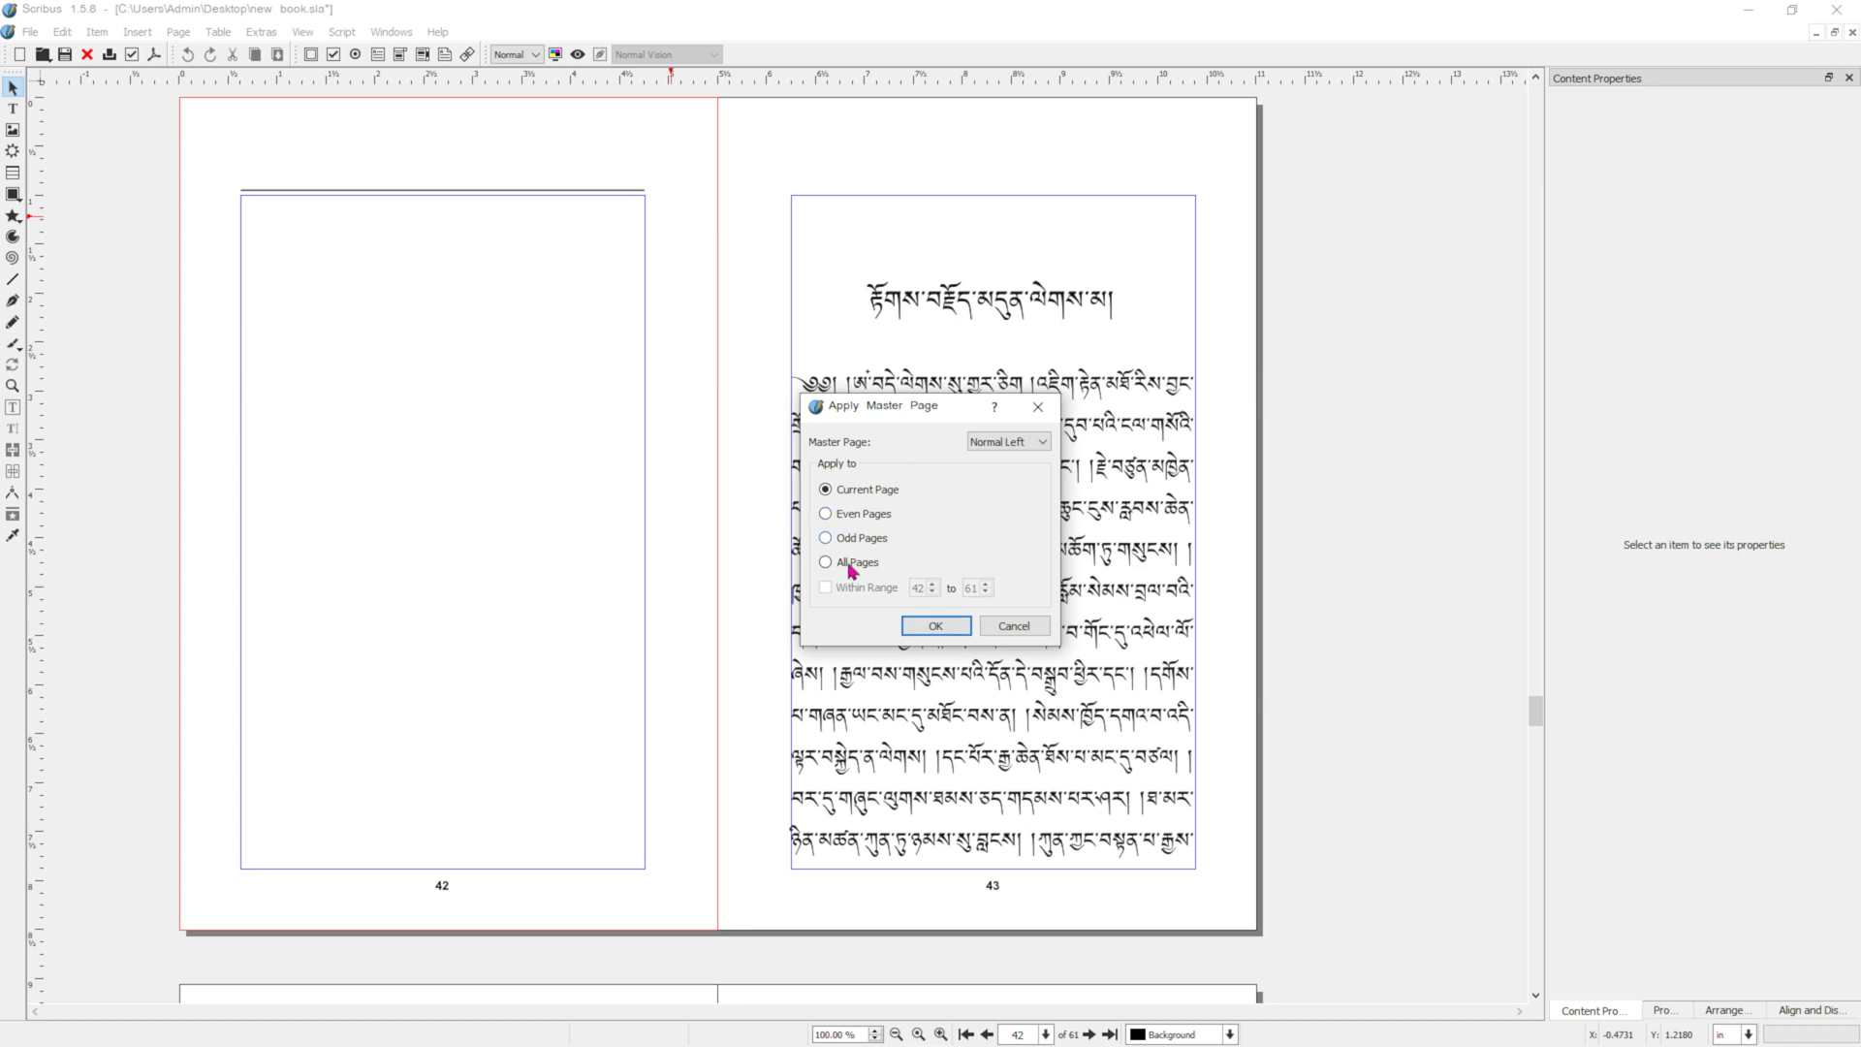
pyautogui.click(993, 444)
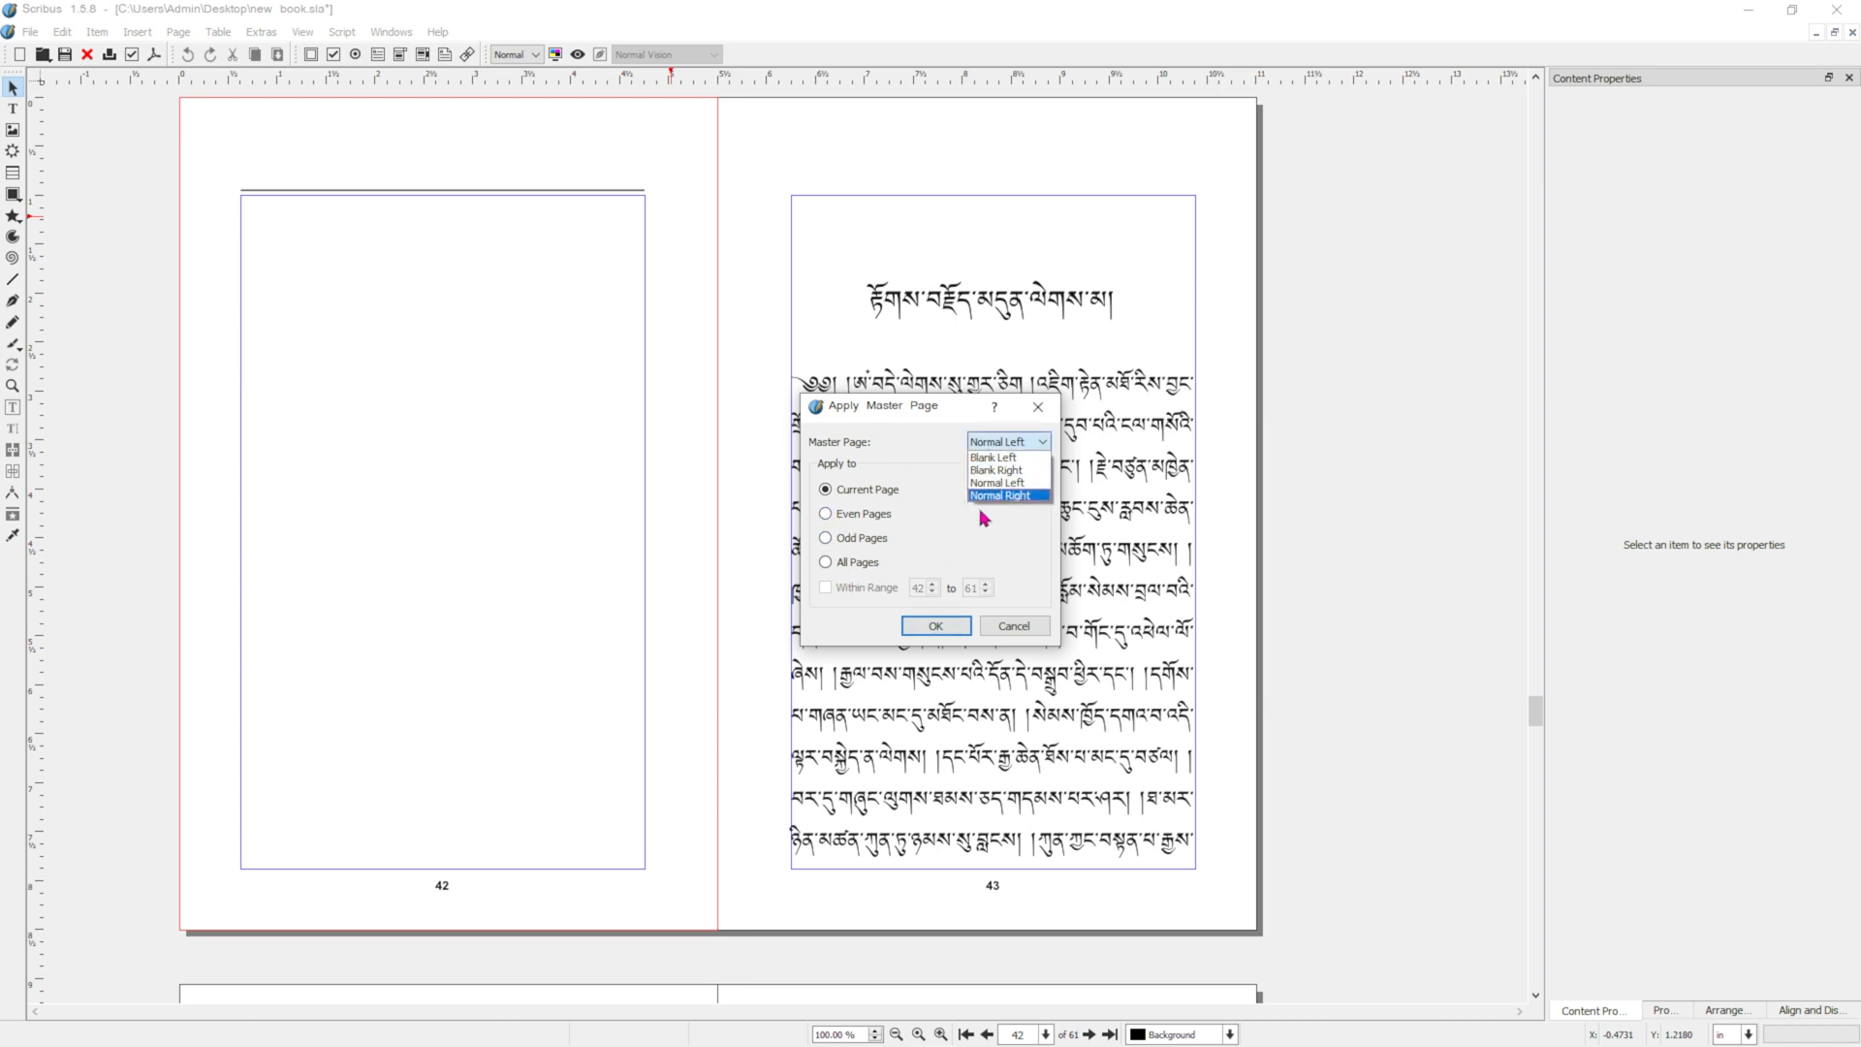
pyautogui.click(1013, 459)
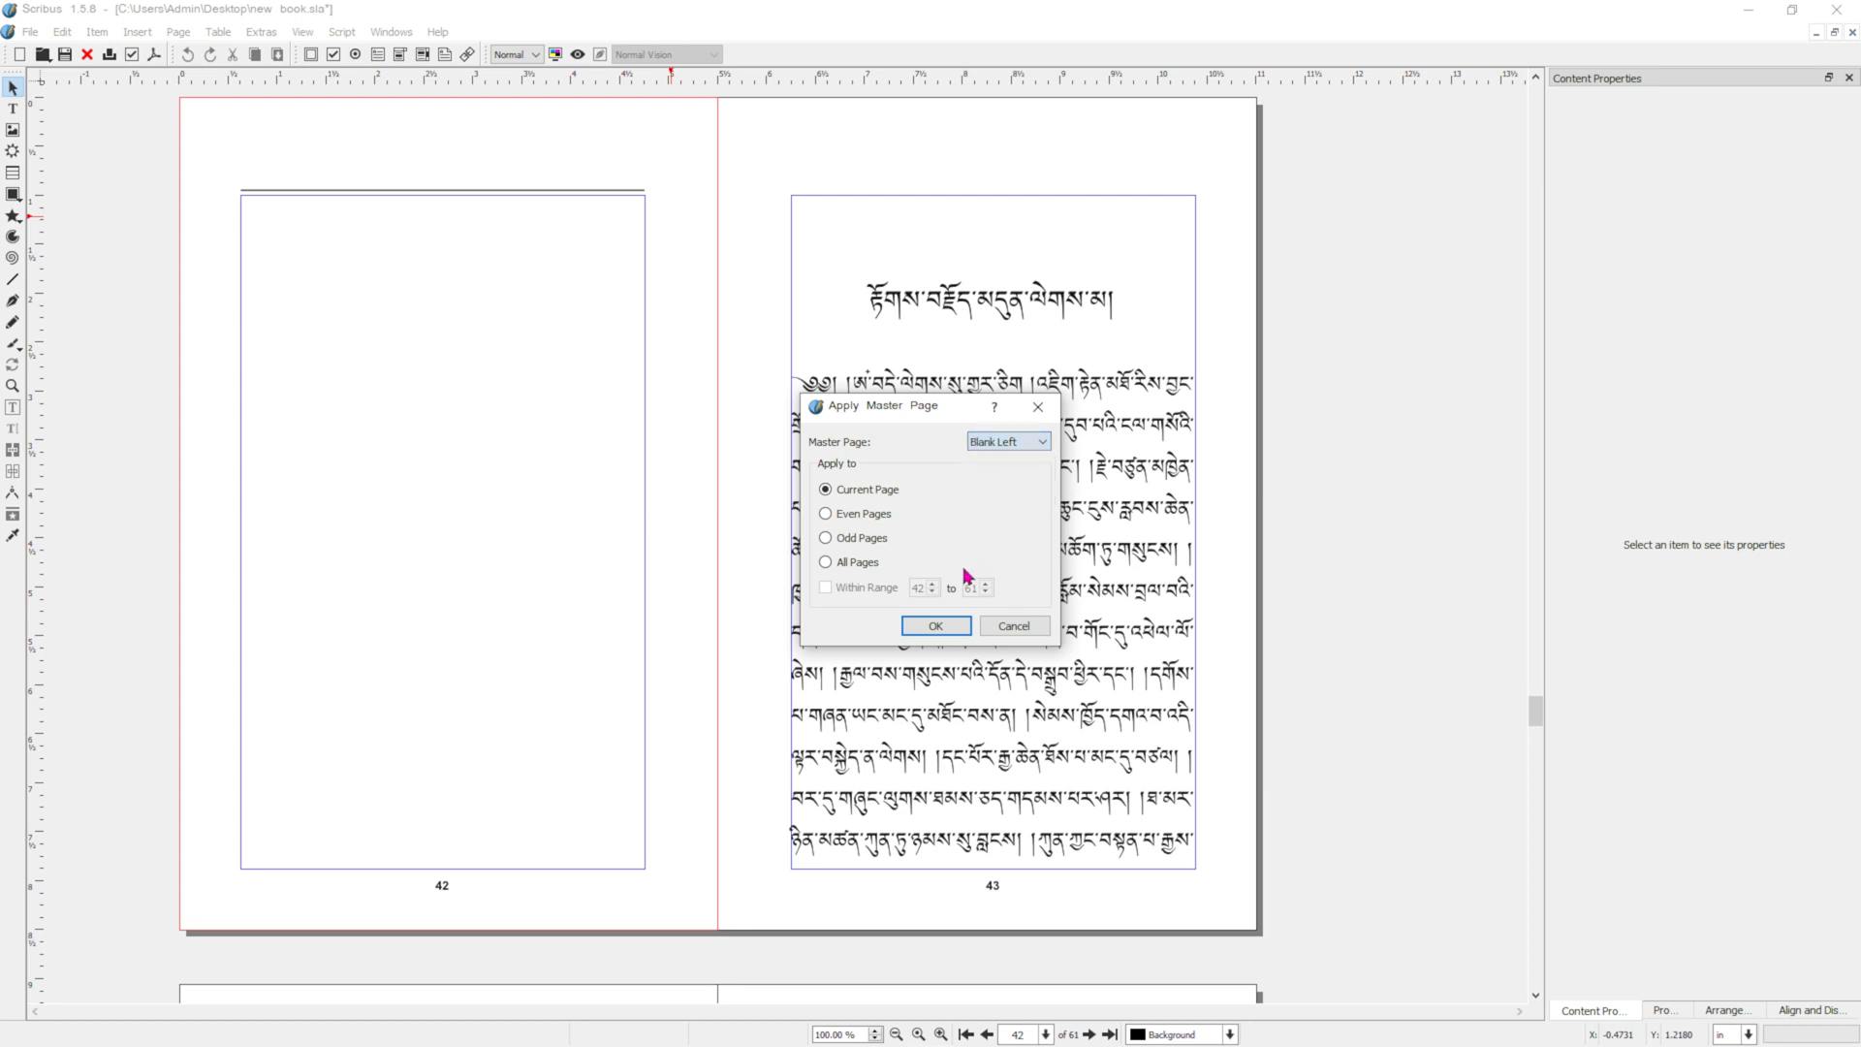
pyautogui.click(936, 625)
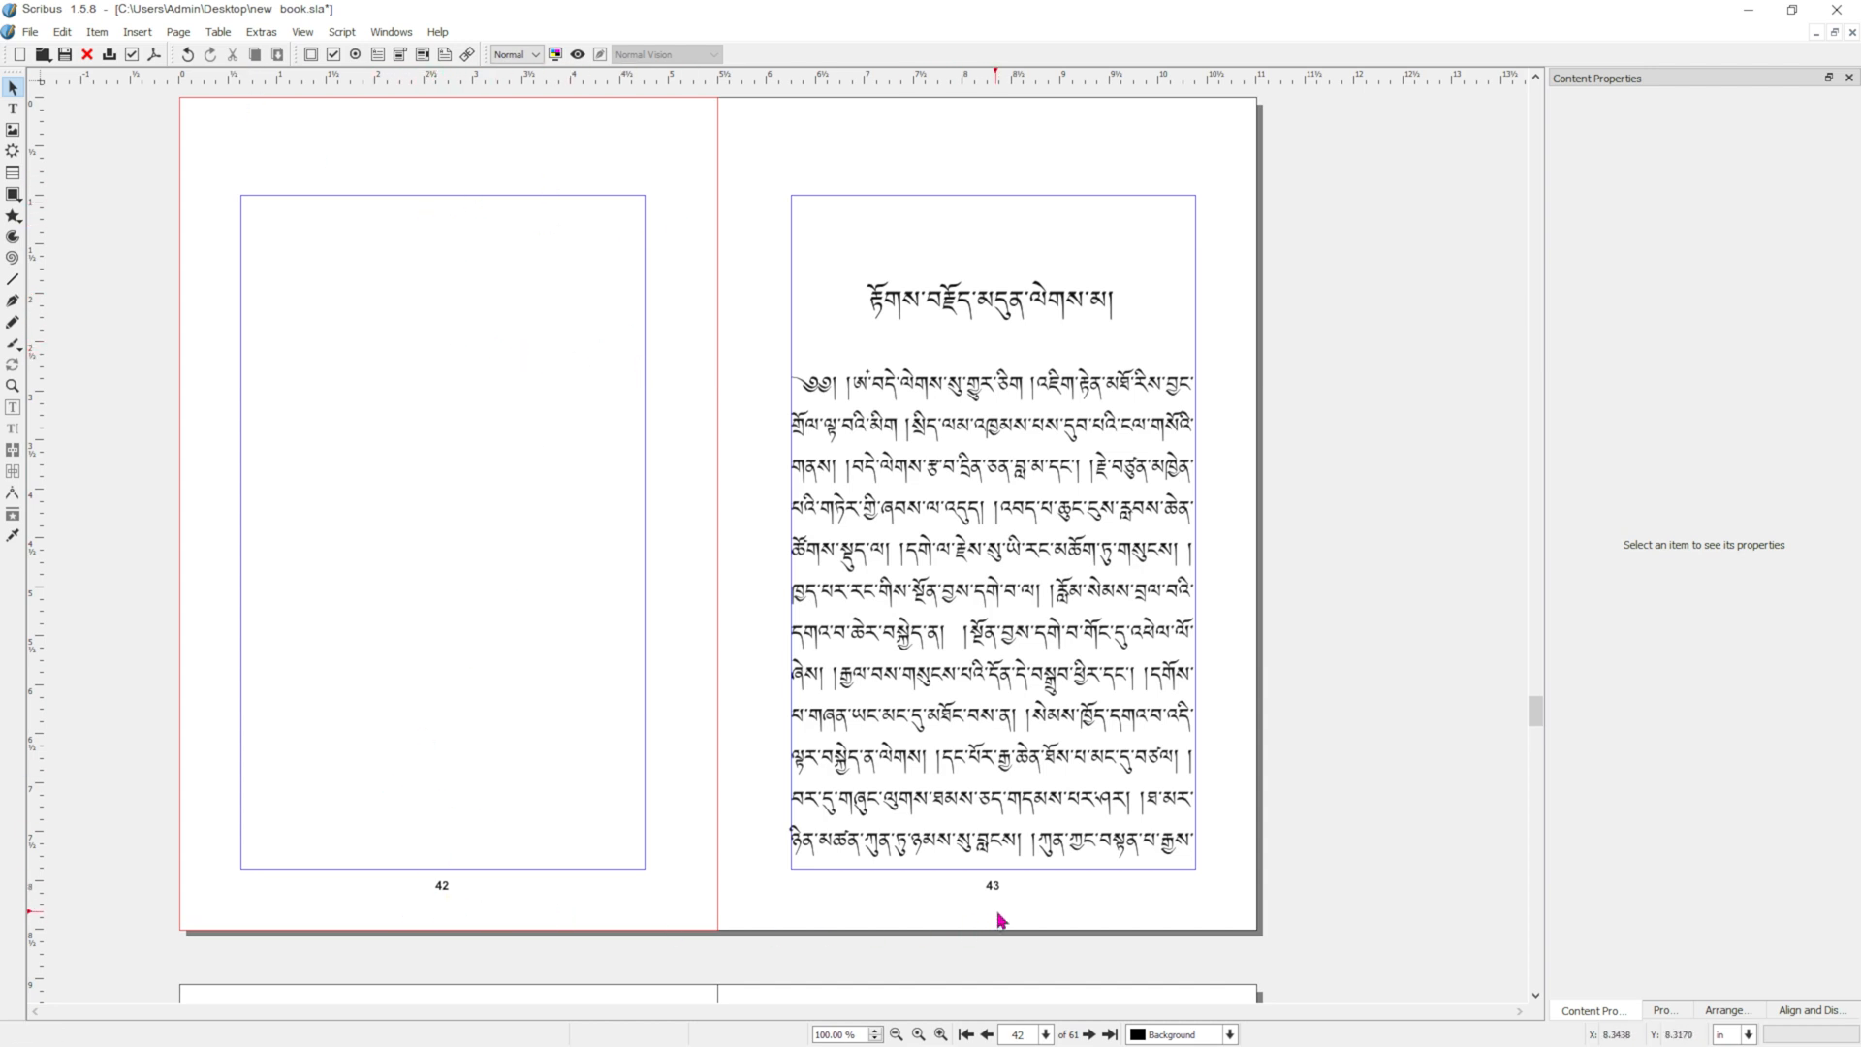
pyautogui.moveTo(1535, 712); pyautogui.dragTo(1535, 99)
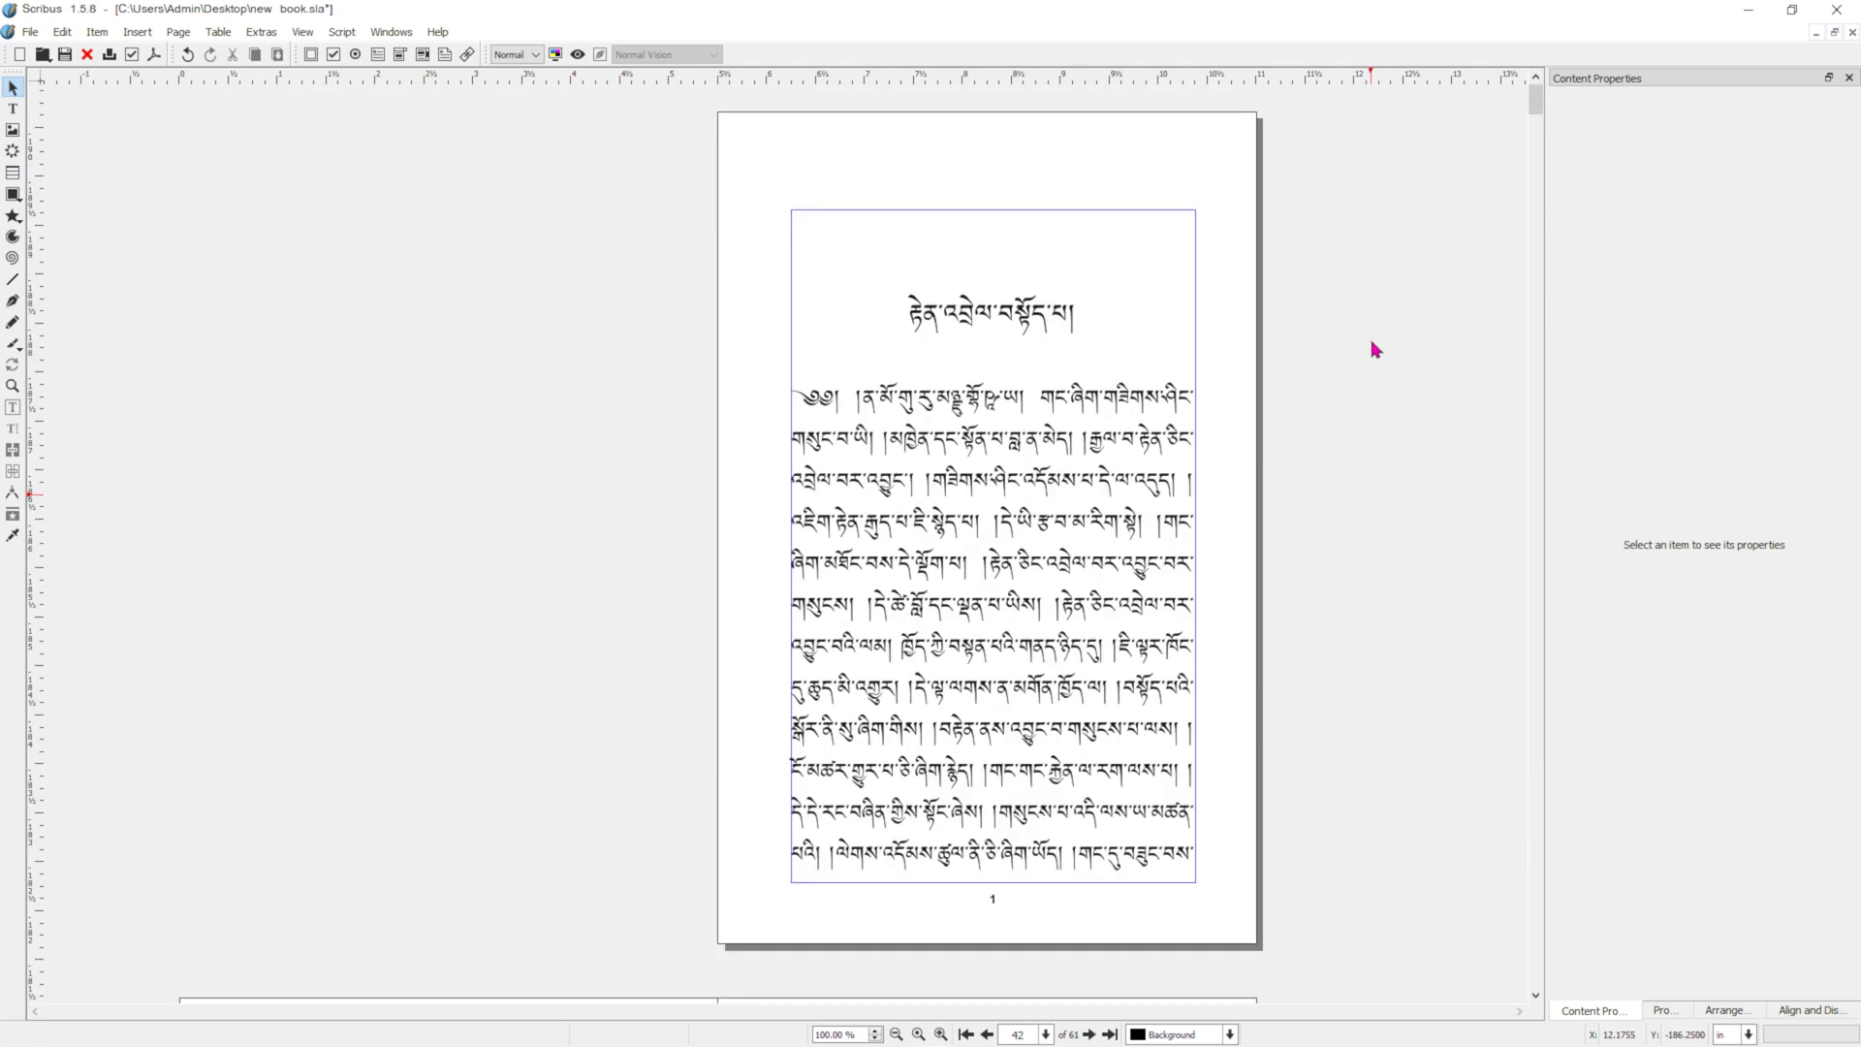